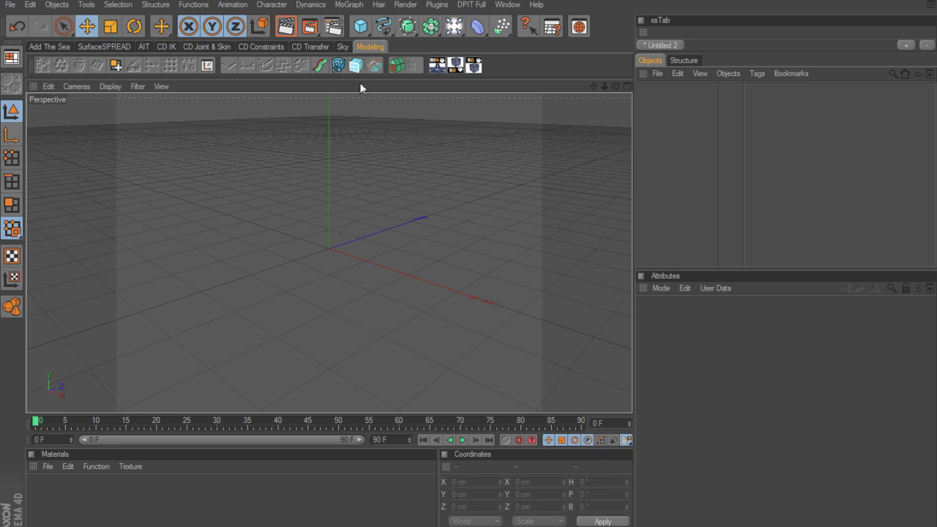
Add a cube primitive to the scene and open the Xplode plugin window, placing it clear of the model
{"action": "left_click_drag", "start_coordinate": [360, 26], "coordinate": [386, 43]}
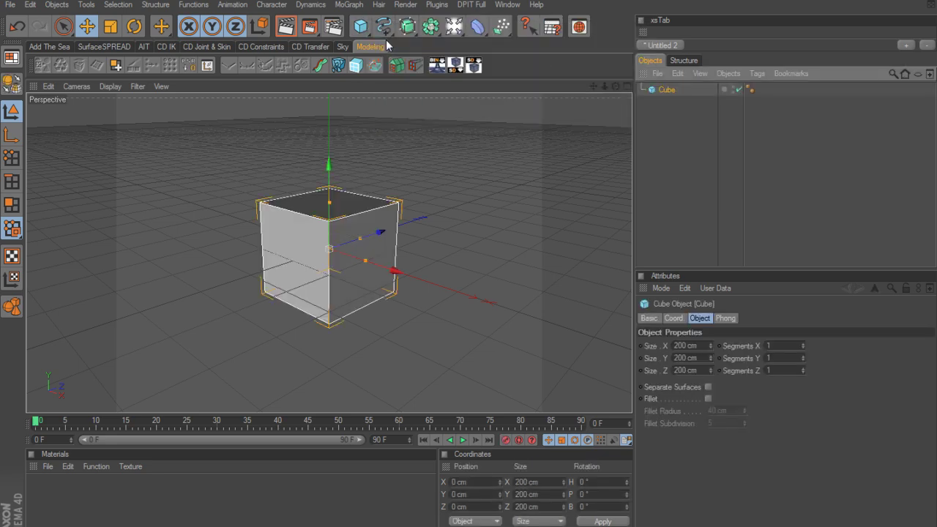
{"action": "left_click", "coordinate": [339, 67]}
{"action": "left_click_drag", "start_coordinate": [88, 125], "coordinate": [69, 289]}
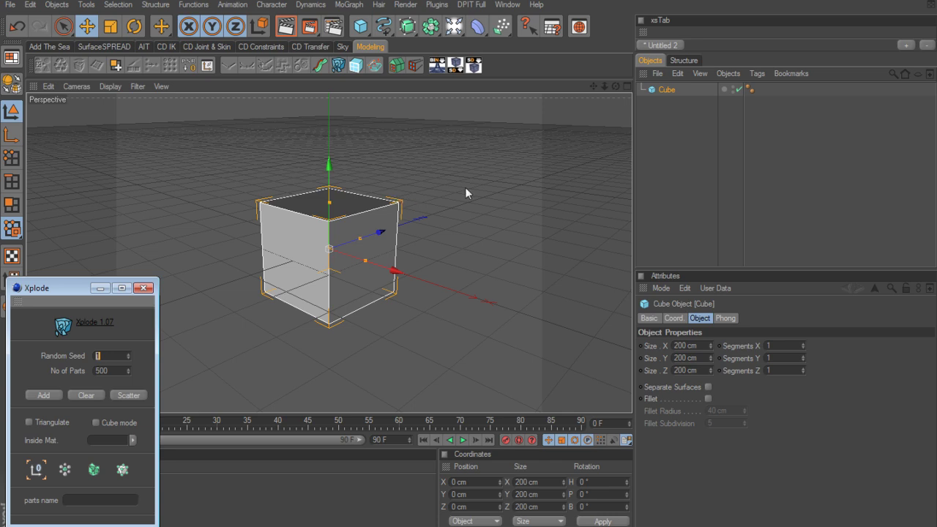
Load the TP Volume Emitter preset into the scene from the Thinking Particles Emitter presets and close the Content Browser
{"action": "left_click", "coordinate": [578, 27]}
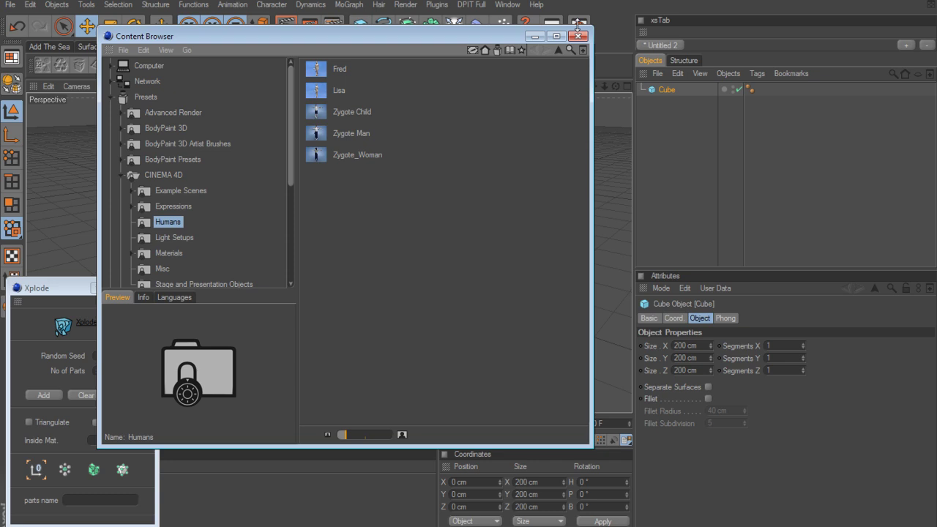
{"action": "left_click", "coordinate": [124, 175]}
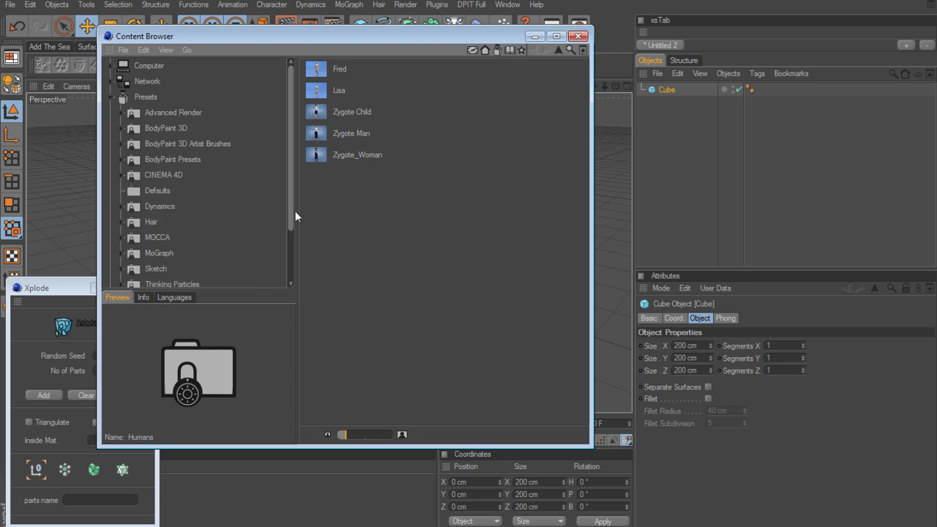
{"action": "scroll", "coordinate": [289, 212], "scroll_direction": "down", "scroll_amount": 3}
{"action": "left_click", "coordinate": [120, 216]}
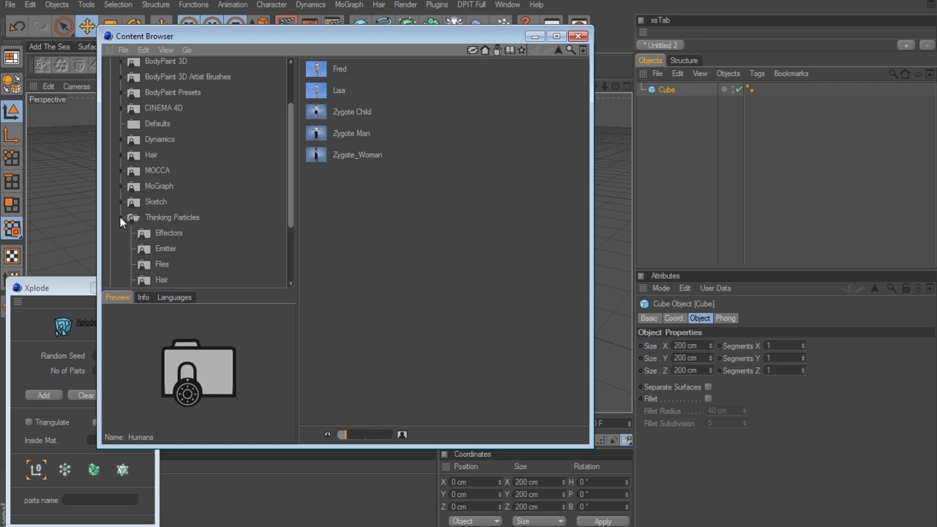
{"action": "left_click", "coordinate": [164, 249]}
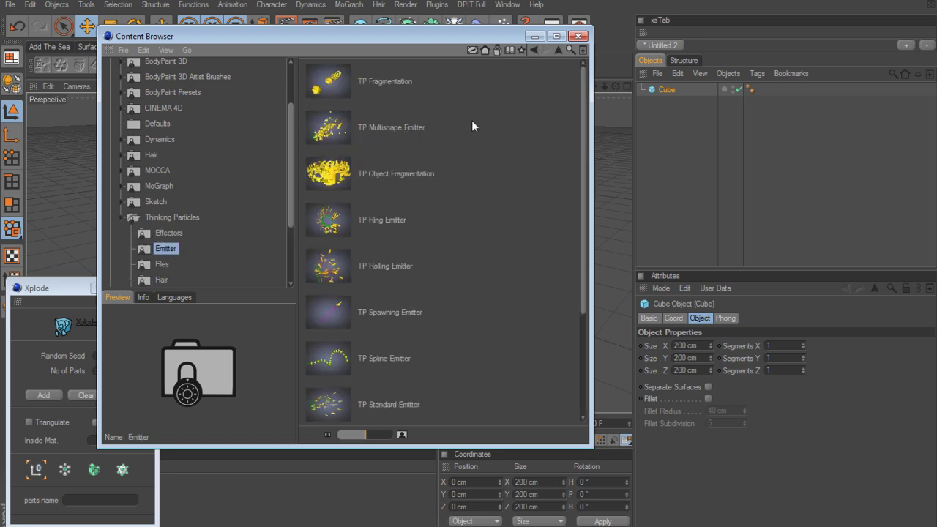
{"action": "left_click_drag", "start_coordinate": [582, 107], "coordinate": [580, 229]}
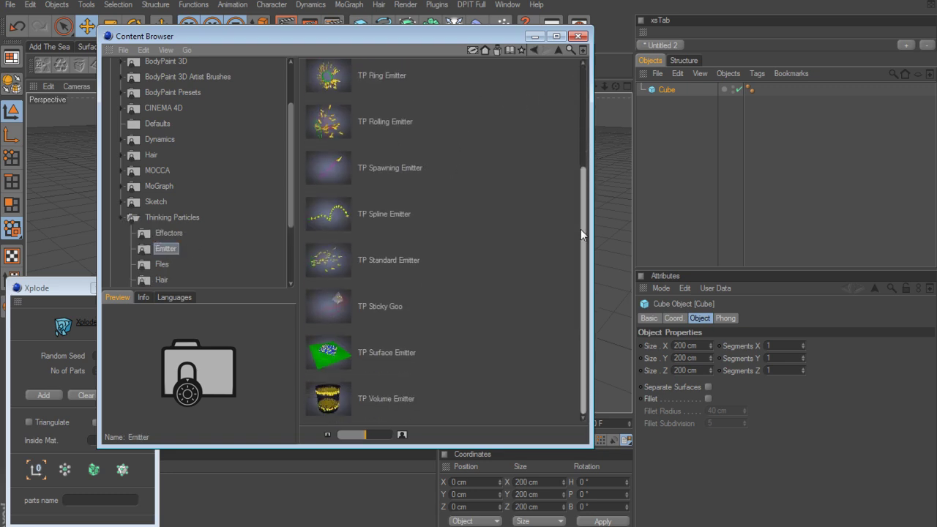
{"action": "left_click", "coordinate": [329, 401]}
{"action": "double_click", "coordinate": [328, 401]}
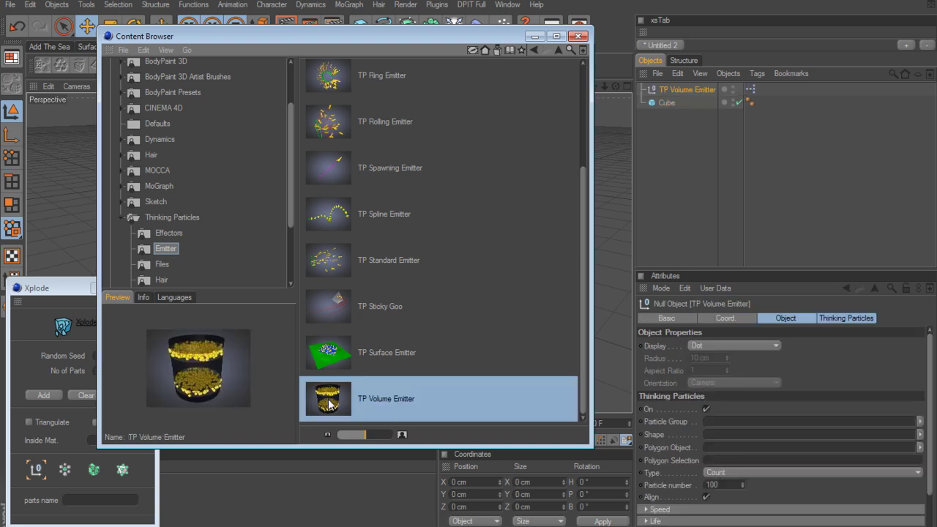
{"action": "left_click", "coordinate": [577, 36]}
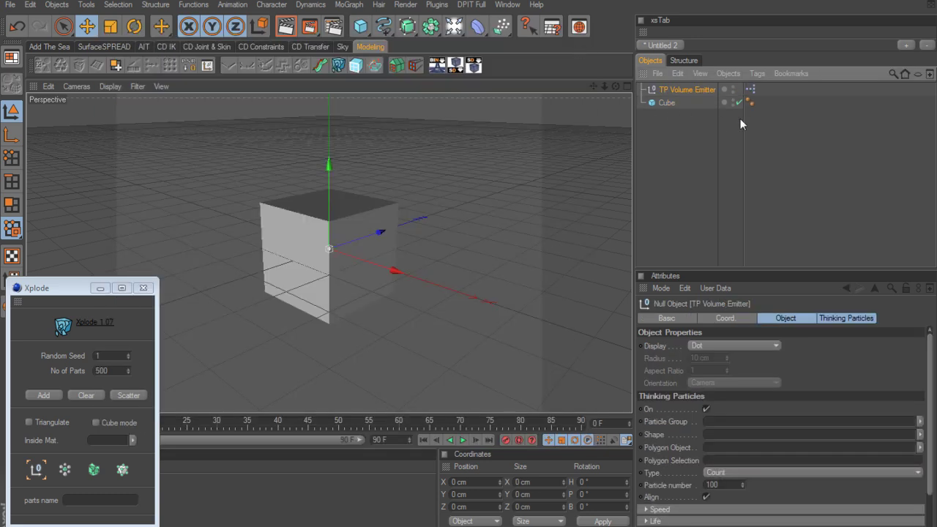
Widen the object name column and display only the volume emitter's Thinking Particles settings
{"action": "left_click_drag", "start_coordinate": [744, 125], "coordinate": [761, 125]}
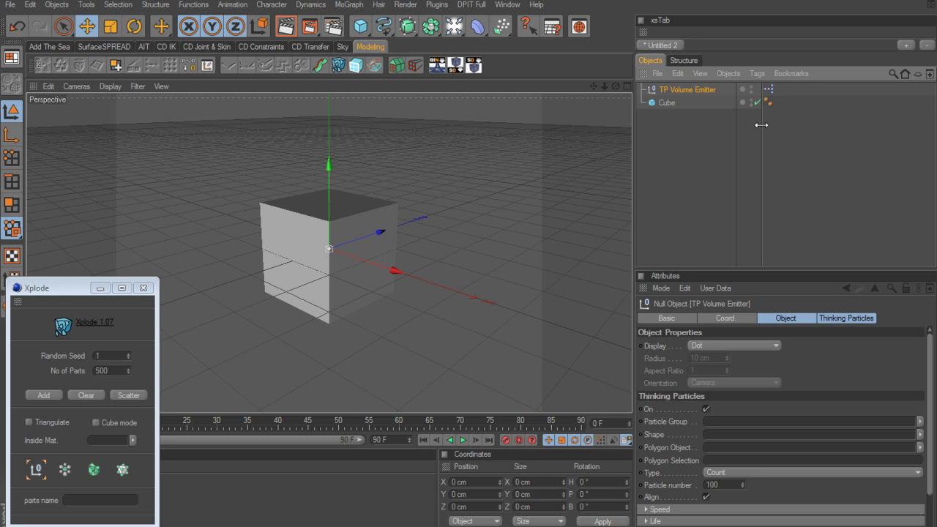
{"action": "left_click", "coordinate": [837, 317]}
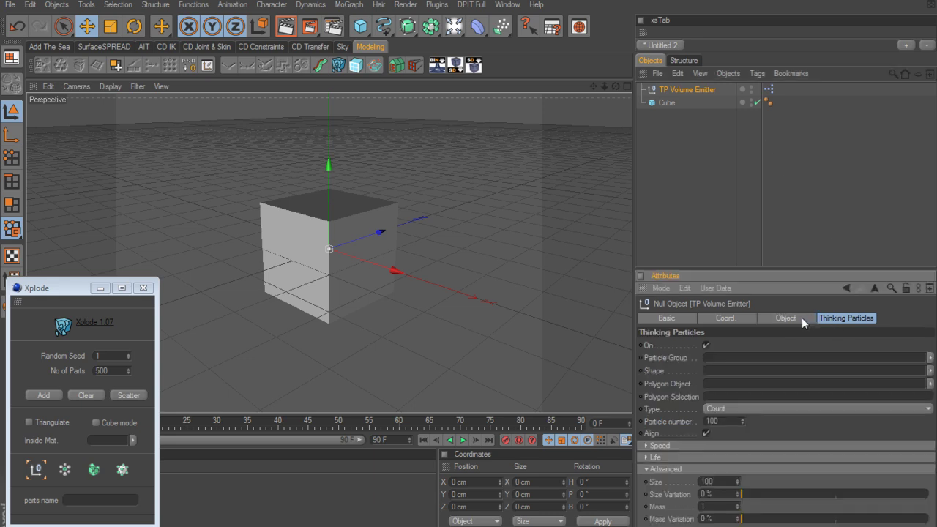
{"action": "left_click", "coordinate": [787, 317]}
{"action": "left_click", "coordinate": [834, 319]}
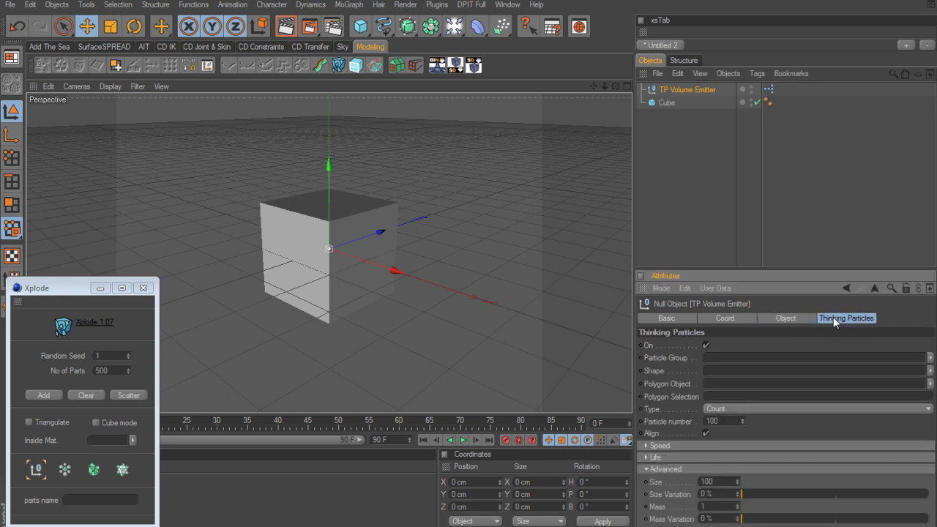
Add a sphere primitive and move it along X to about 273 cm, beside the cube
{"action": "left_click", "coordinate": [362, 29]}
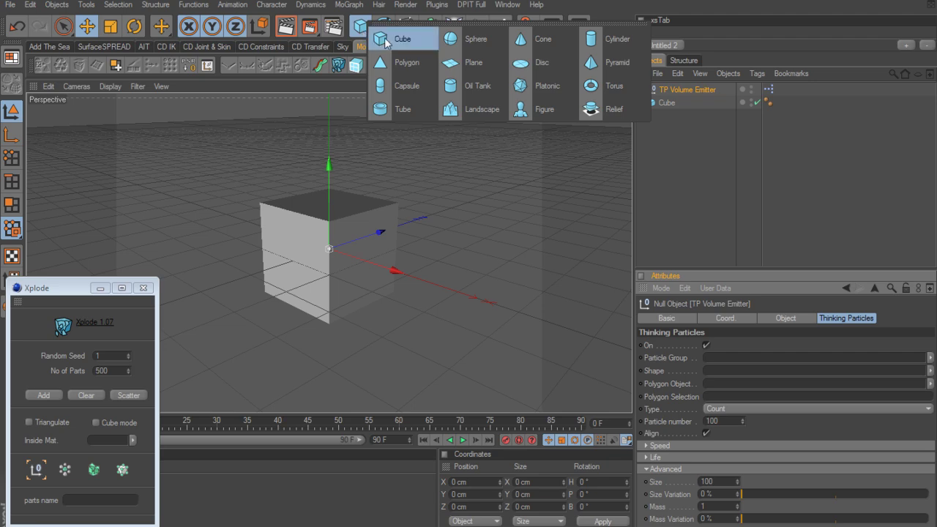
{"action": "left_click", "coordinate": [460, 39]}
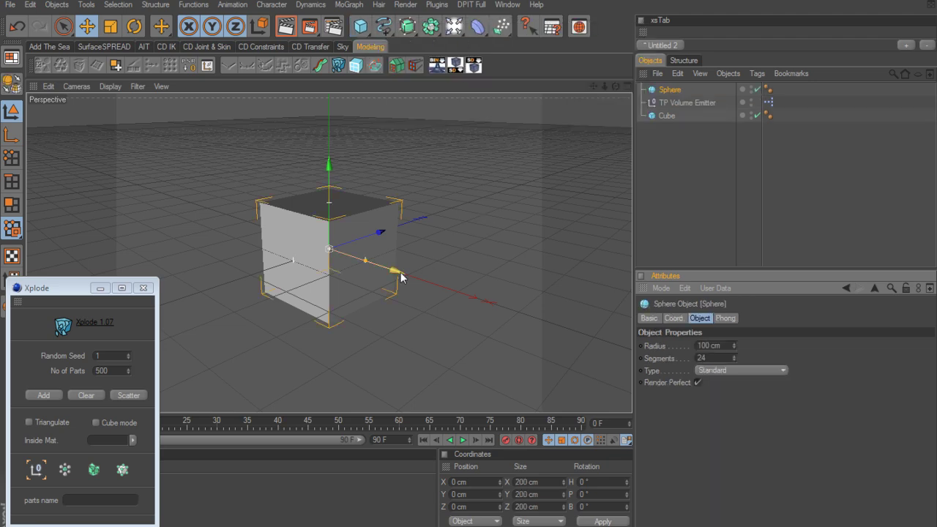
{"action": "left_click_drag", "start_coordinate": [397, 272], "coordinate": [528, 314]}
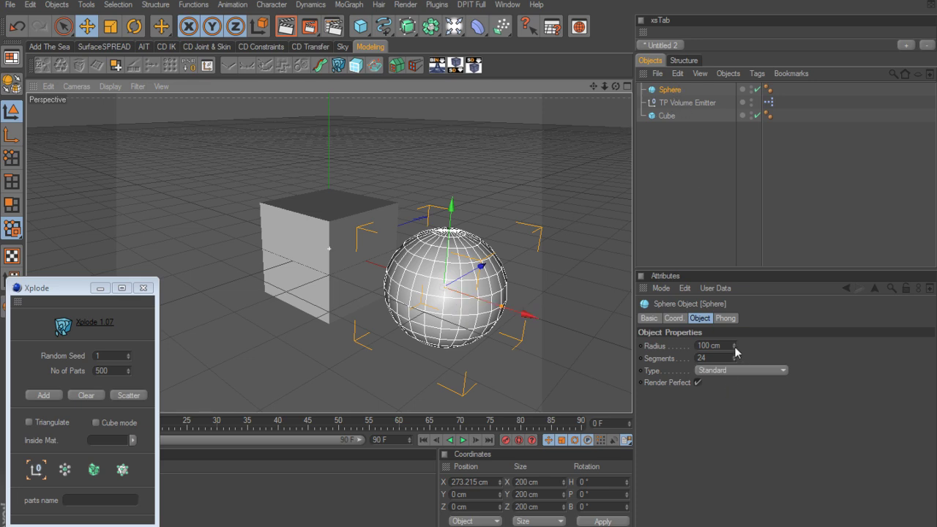
Set the sphere's radius to 40 cm
{"action": "left_click_drag", "start_coordinate": [734, 346], "coordinate": [734, 393]}
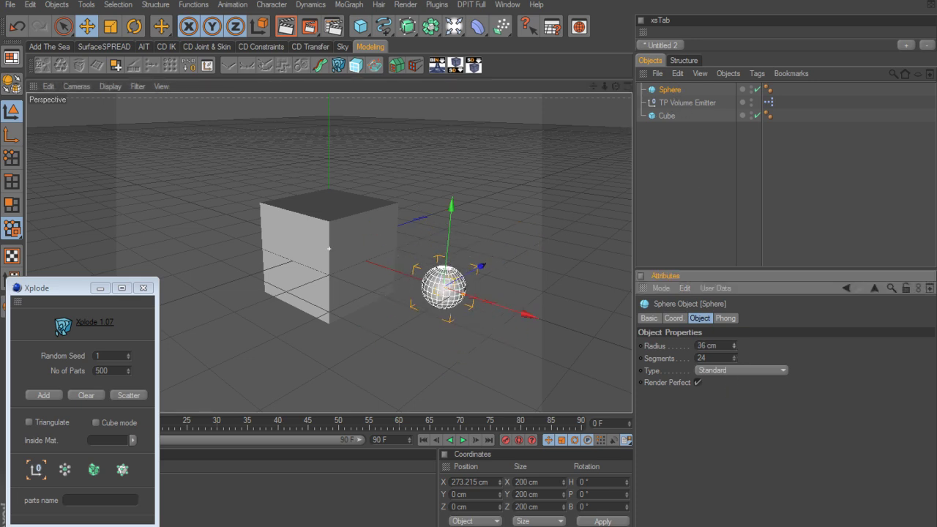
{"action": "left_click", "coordinate": [734, 343]}
{"action": "left_click", "coordinate": [734, 343]}
{"action": "left_click", "coordinate": [734, 343]}
{"action": "left_click", "coordinate": [734, 343]}
Move the sphere in the Top view onto the cube's front corner, at about X 100 cm and Z -100 cm
{"action": "middle_click", "coordinate": [569, 224]}
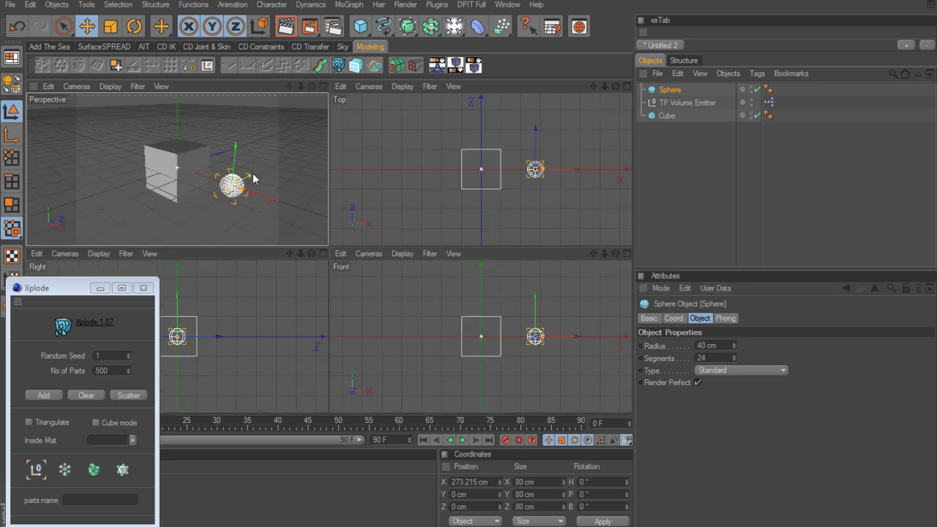
{"action": "left_click_drag", "start_coordinate": [251, 175], "coordinate": [221, 203]}
{"action": "middle_click", "coordinate": [412, 230]}
{"action": "middle_click_drag", "start_coordinate": [432, 287], "coordinate": [428, 253], "text": "alt"}
{"action": "right_click_drag", "start_coordinate": [432, 288], "coordinate": [457, 305], "text": "alt"}
{"action": "left_click_drag", "start_coordinate": [536, 302], "coordinate": [468, 303]}
{"action": "left_click_drag", "start_coordinate": [440, 255], "coordinate": [441, 228]}
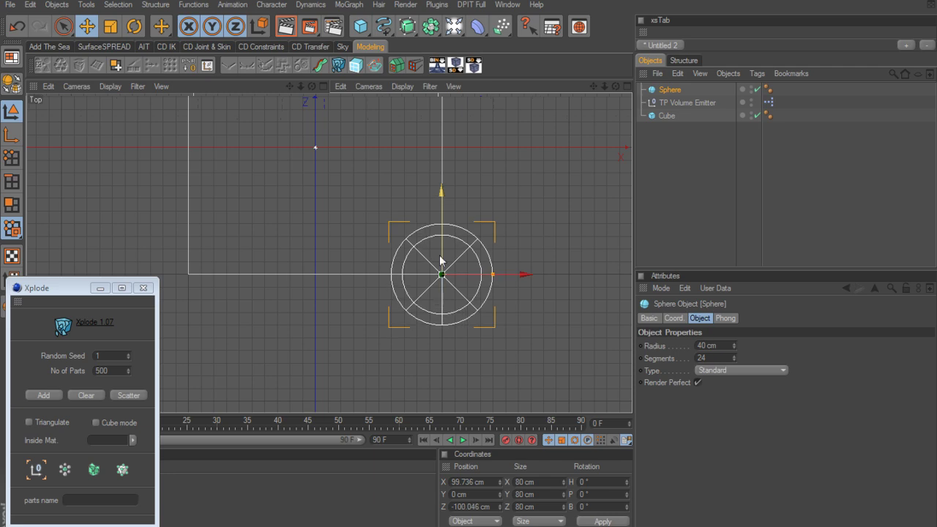
Raise the sphere in the Front view to the cube's upper corner, at about Y 100 cm
{"action": "middle_click", "coordinate": [459, 238]}
{"action": "middle_click", "coordinate": [422, 304]}
{"action": "scroll", "coordinate": [422, 304], "scroll_direction": "up", "scroll_amount": 4}
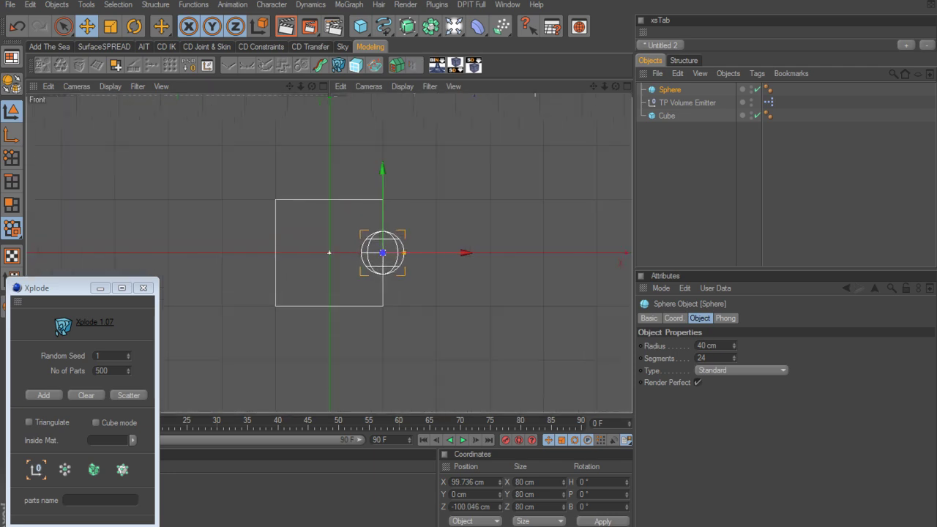
{"action": "left_click_drag", "start_coordinate": [403, 171], "coordinate": [403, 96]}
{"action": "middle_click", "coordinate": [437, 176]}
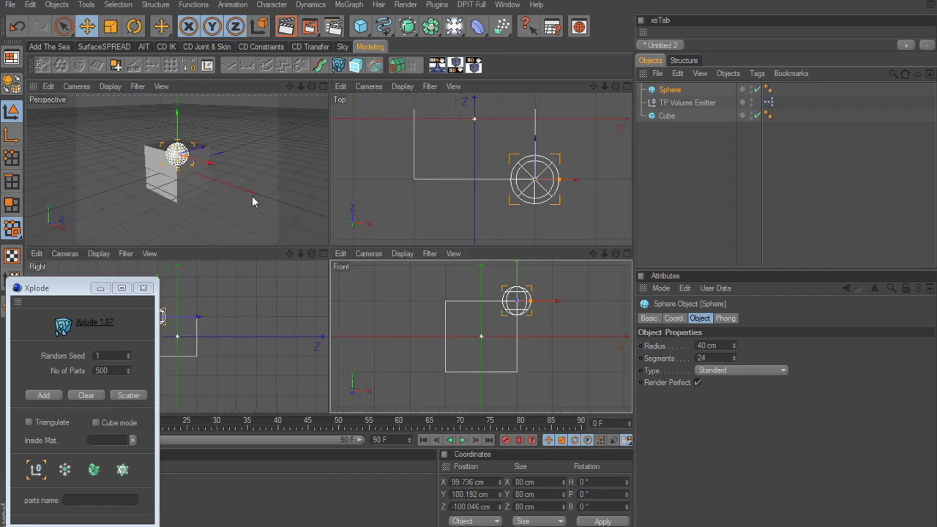
Enlarge the sphere in the Perspective view to a radius of 100 cm
{"action": "middle_click", "coordinate": [256, 203]}
{"action": "left_click_drag", "start_coordinate": [459, 216], "coordinate": [365, 253], "text": "alt"}
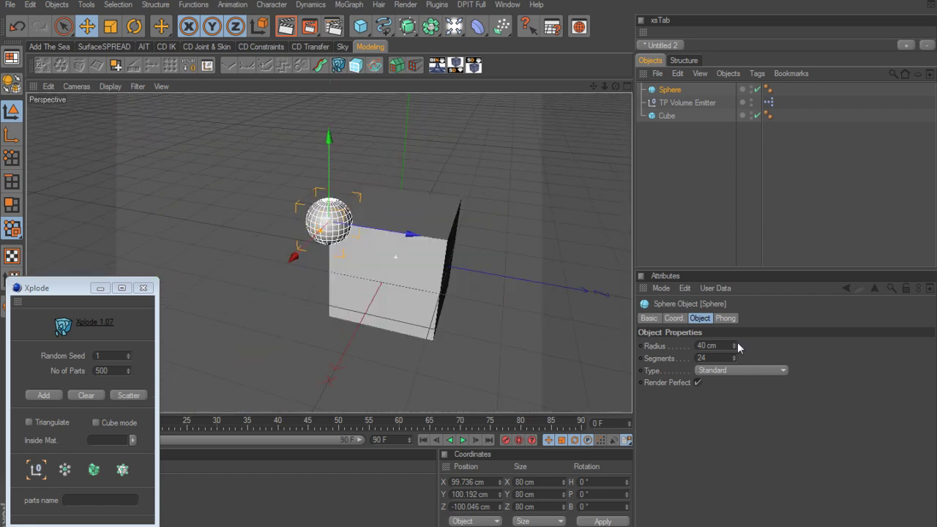
{"action": "left_click_drag", "start_coordinate": [734, 346], "coordinate": [735, 348]}
{"action": "mouse_move", "coordinate": [528, 185]}
{"action": "left_mouse_down", "text": "alt"}
{"action": "mouse_move", "coordinate": [468, 146]}
{"action": "mouse_move", "coordinate": [446, 117]}
{"action": "mouse_move", "coordinate": [483, 165]}
{"action": "mouse_move", "coordinate": [532, 182]}
{"action": "left_mouse_up", "text": "alt"}
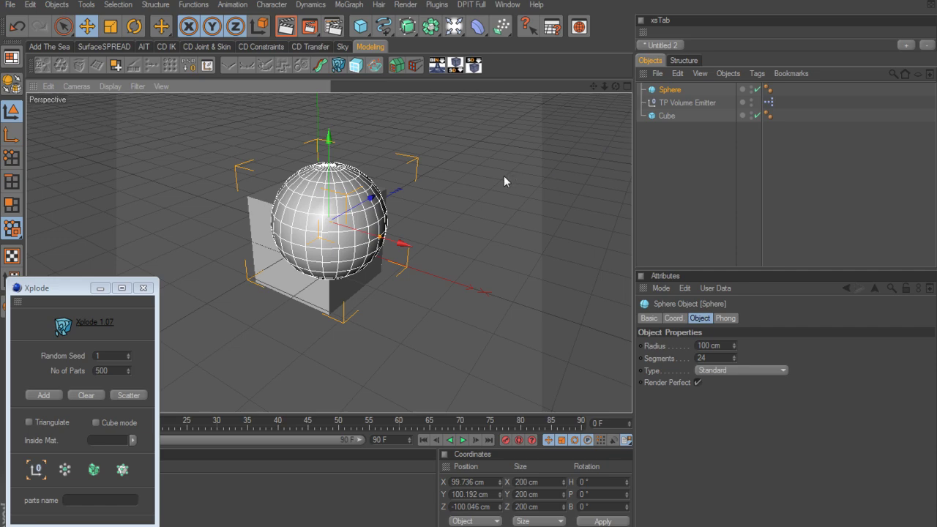
{"action": "middle_click_drag", "start_coordinate": [504, 175], "coordinate": [556, 199], "text": "alt"}
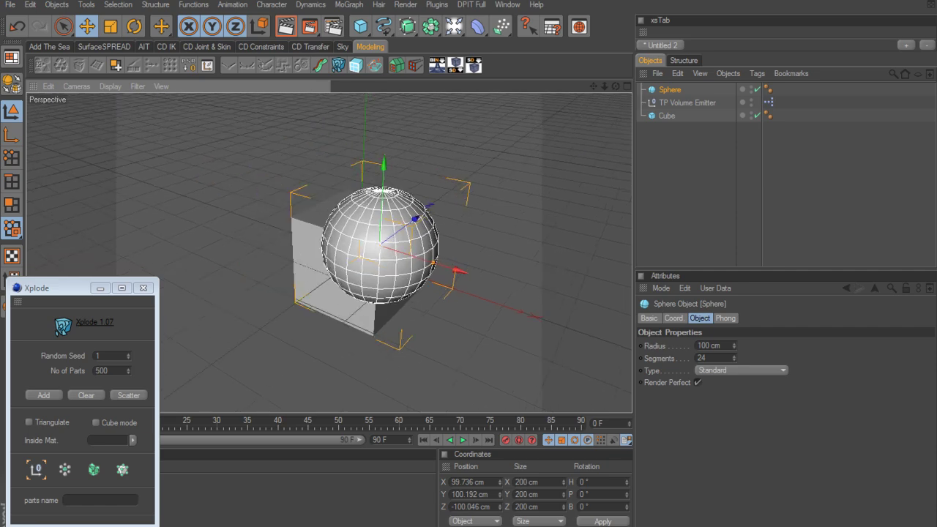
Make the sphere editable and assign it as the TP Volume Emitter's Polygon Object
{"action": "left_click", "coordinate": [706, 107]}
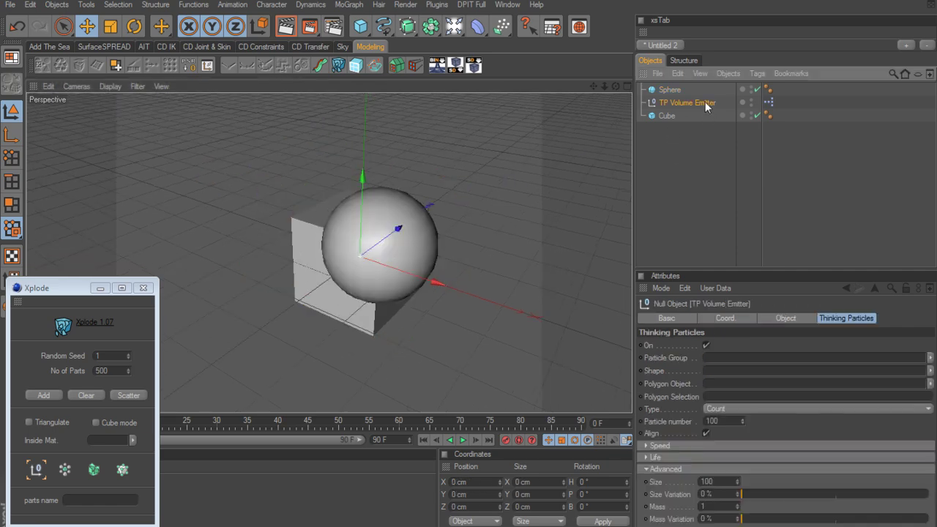
{"action": "left_click", "coordinate": [674, 89]}
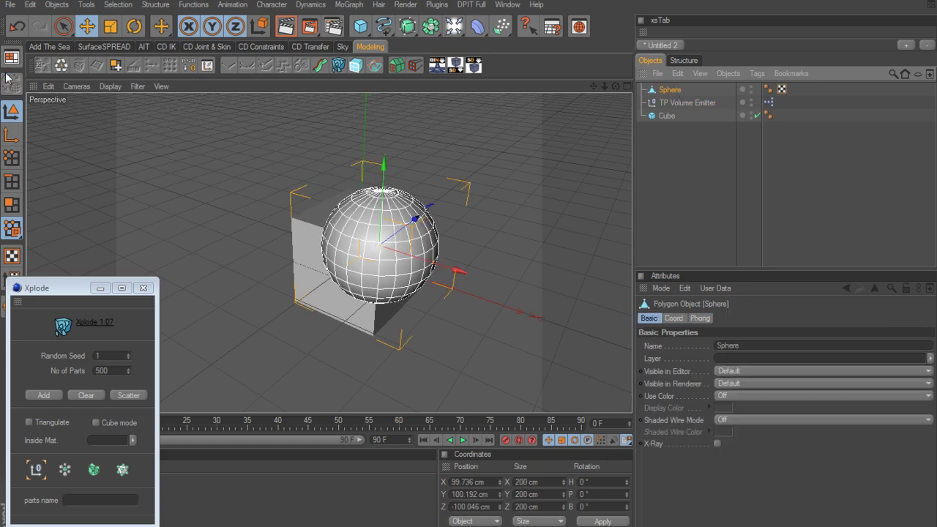
{"action": "left_click", "coordinate": [691, 104]}
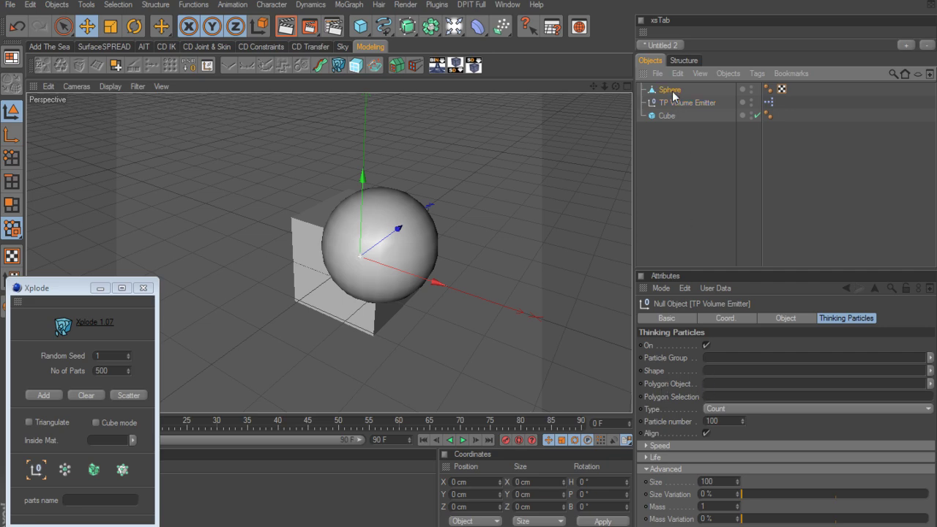
{"action": "left_click_drag", "start_coordinate": [671, 90], "coordinate": [713, 388]}
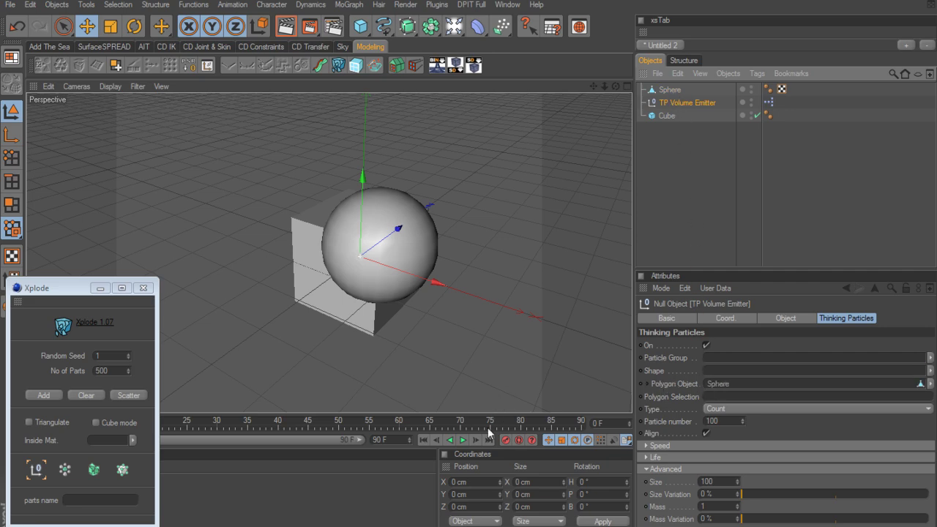
Play the animation briefly to check the particle emission inside the sphere, and return to the first frame
{"action": "left_click", "coordinate": [462, 439]}
{"action": "left_click", "coordinate": [461, 439]}
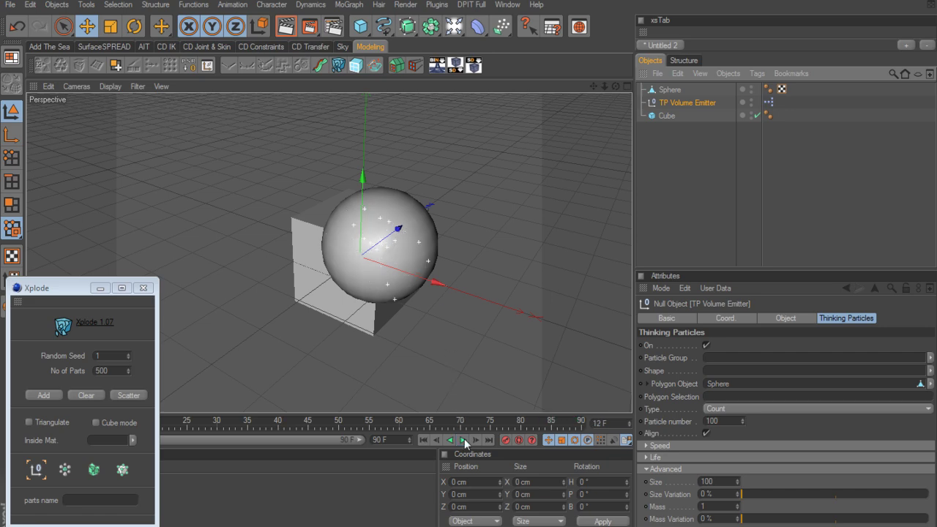
{"action": "left_click", "coordinate": [423, 439]}
Assign the XplodeGroup from the Thinking Particles settings as the volume emitter's Particle Group and close the settings window
{"action": "left_click", "coordinate": [58, 5]}
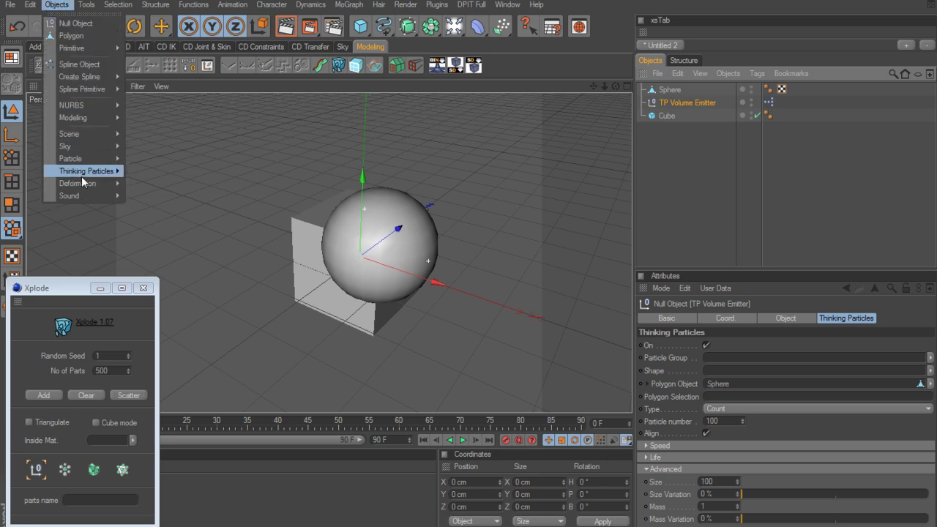
{"action": "mouse_move", "coordinate": [82, 176]}
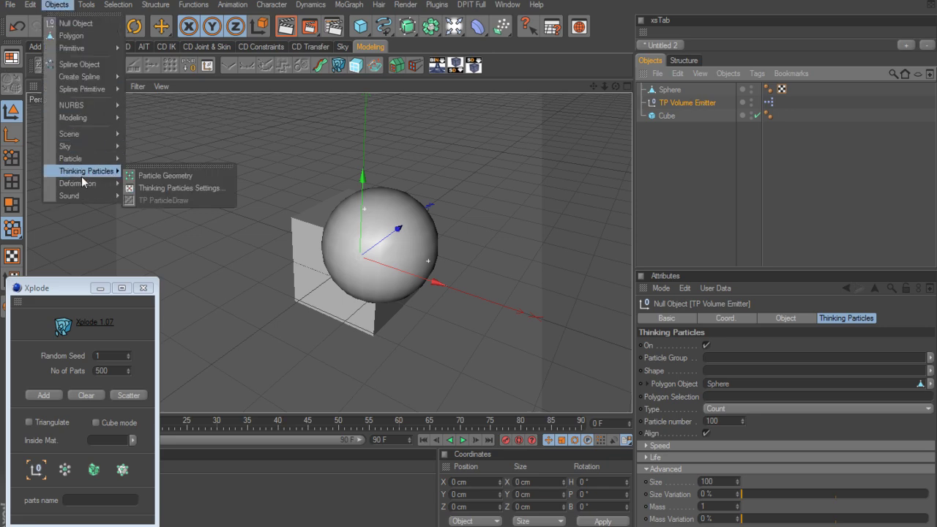
{"action": "left_click", "coordinate": [189, 189]}
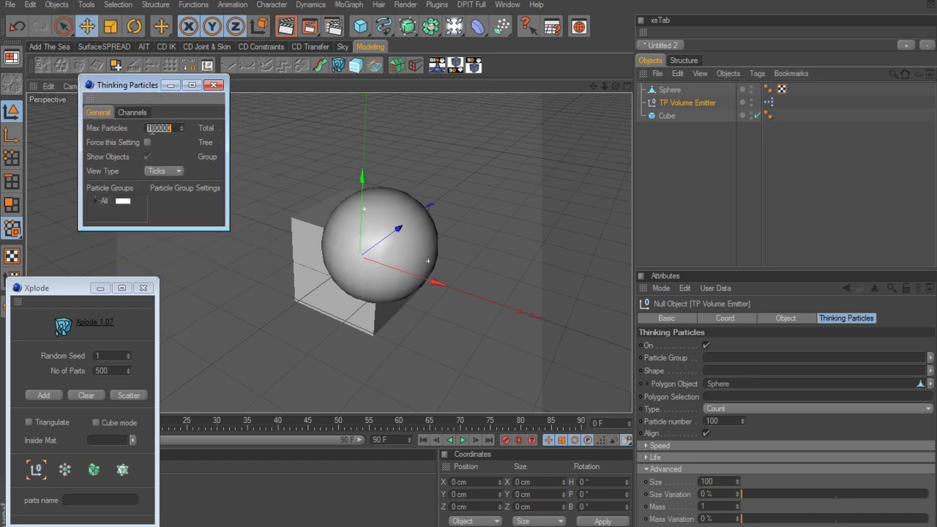
{"action": "left_click_drag", "start_coordinate": [224, 226], "coordinate": [300, 277]}
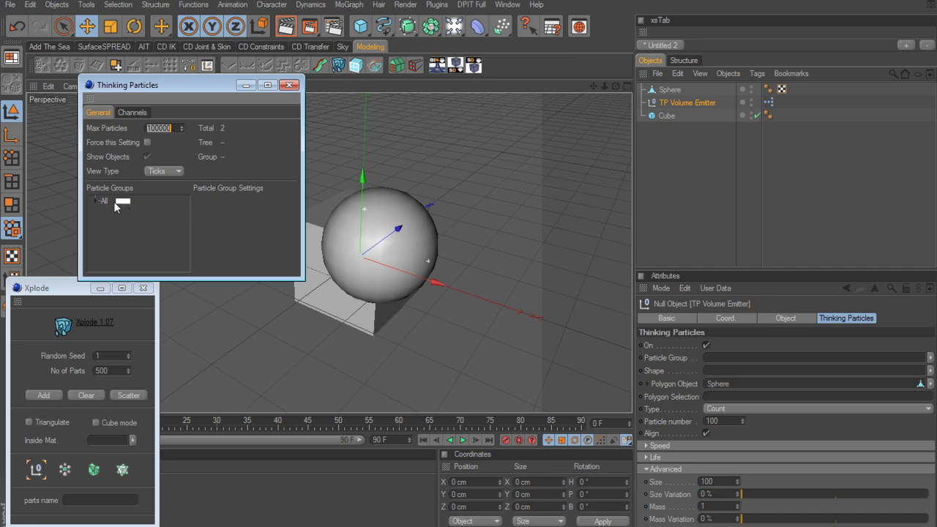
{"action": "left_click", "coordinate": [96, 202]}
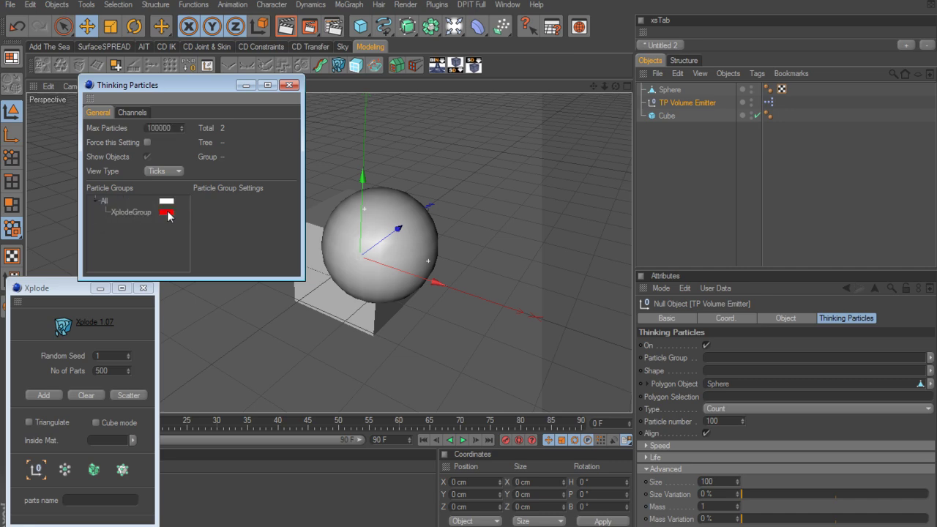
{"action": "left_click", "coordinate": [123, 213]}
{"action": "left_click_drag", "start_coordinate": [123, 212], "coordinate": [727, 359]}
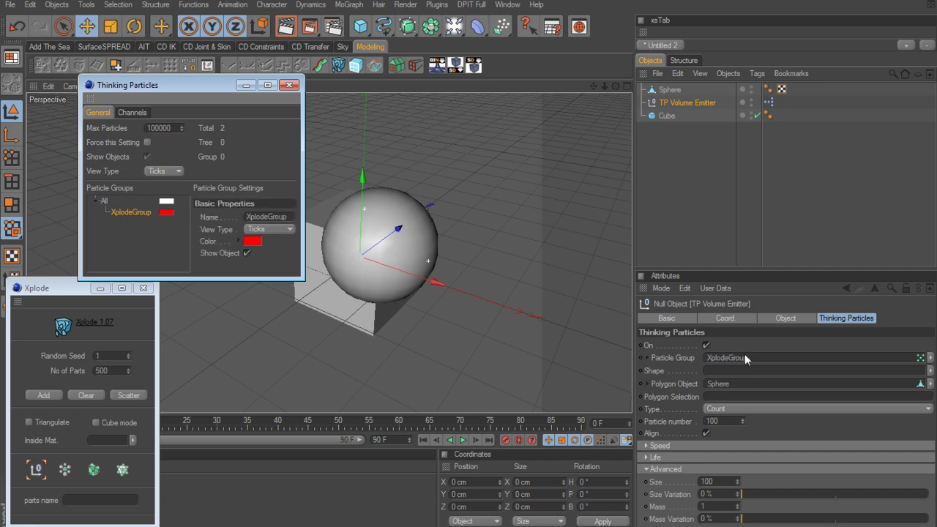
{"action": "left_click", "coordinate": [290, 85]}
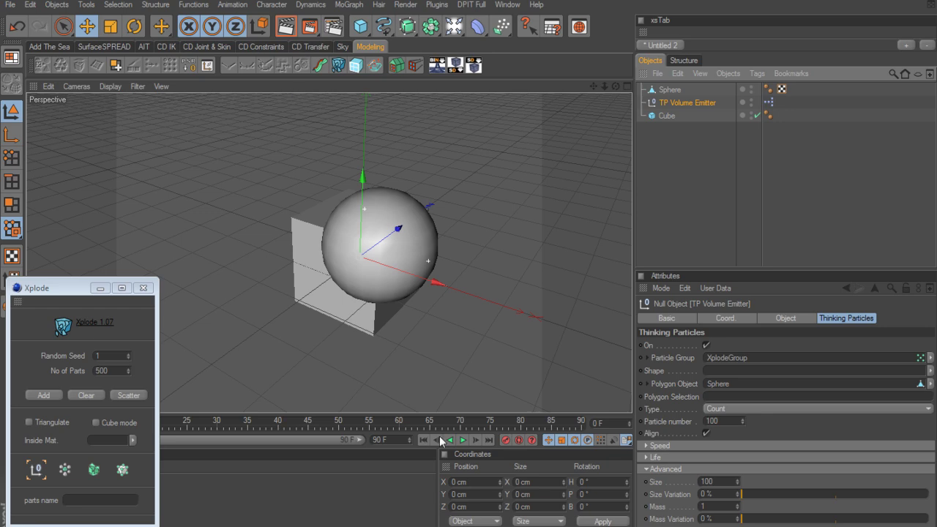
Play the animation to check the particle emission with the XplodeGroup assigned, and return to the first frame
{"action": "left_click", "coordinate": [463, 440]}
{"action": "left_click", "coordinate": [462, 442]}
{"action": "left_click", "coordinate": [423, 440]}
{"action": "left_click_drag", "start_coordinate": [358, 253], "coordinate": [381, 245], "text": "alt"}
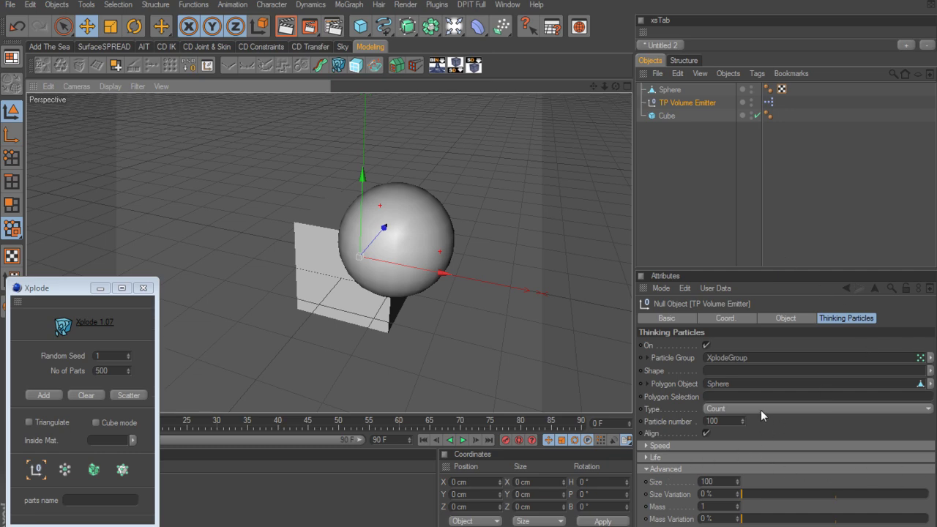
Try the Shot emission type on the volume emitter, previewing it in playback before returning to the first frame
{"action": "left_click", "coordinate": [644, 469]}
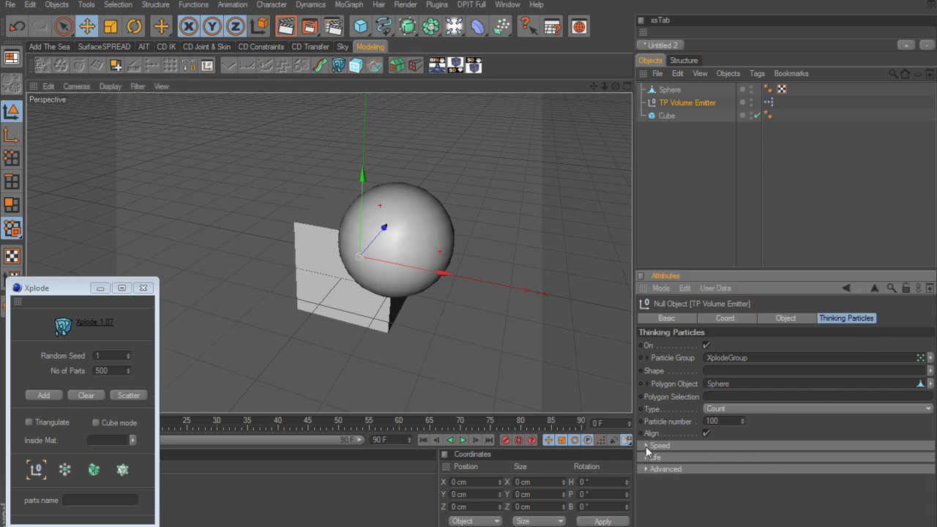
{"action": "left_click", "coordinate": [752, 409]}
{"action": "left_click", "coordinate": [746, 444]}
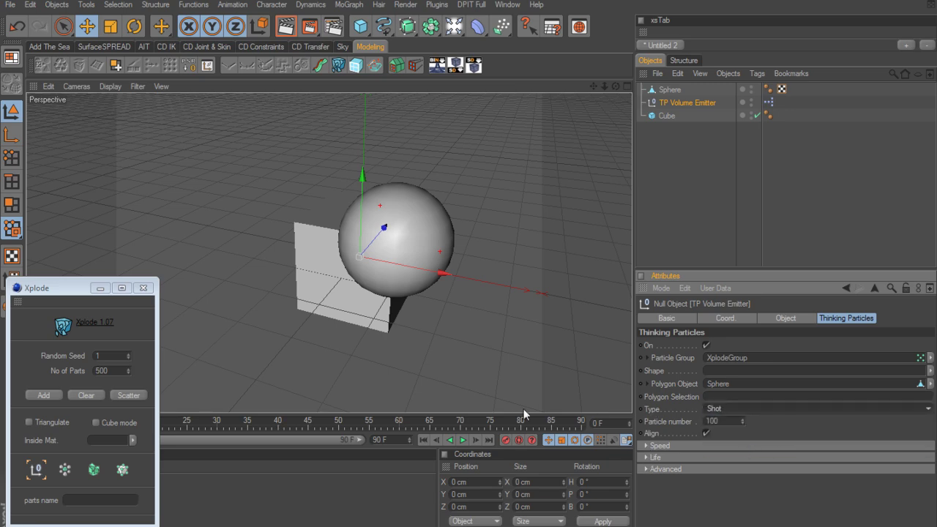
{"action": "left_click", "coordinate": [463, 441]}
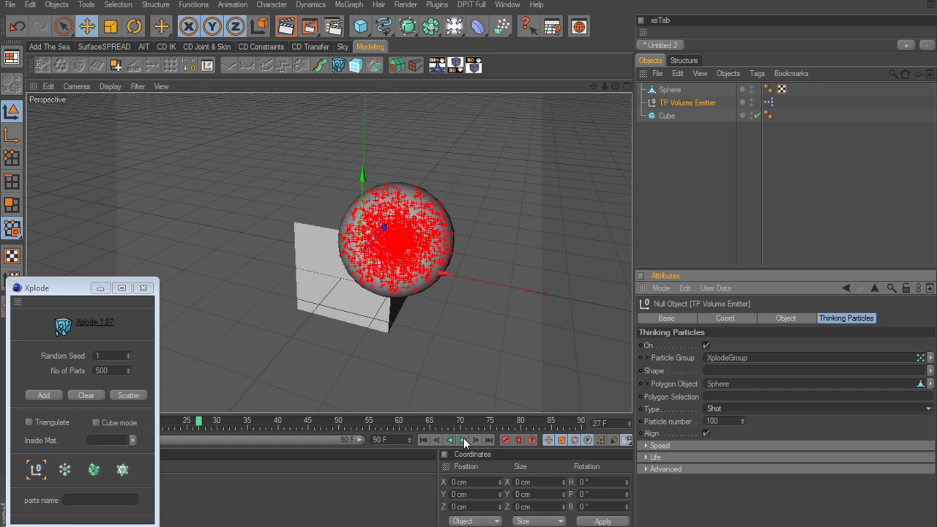
{"action": "mouse_move", "coordinate": [479, 294]}
{"action": "left_mouse_down", "text": "alt"}
{"action": "mouse_move", "coordinate": [322, 297]}
{"action": "mouse_move", "coordinate": [488, 293]}
{"action": "left_mouse_up", "text": "alt"}
{"action": "left_click", "coordinate": [423, 440]}
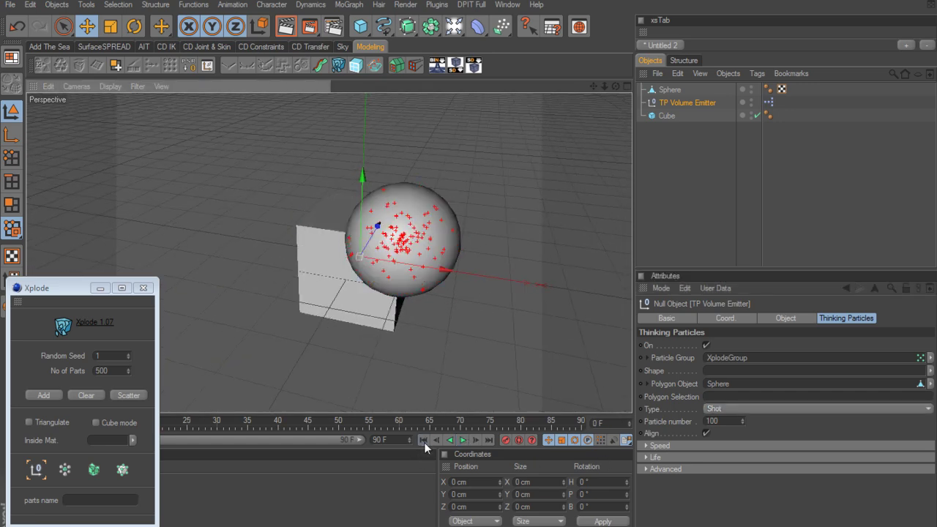
Set the volume emitter's emission type to Rate and preview the particles, returning to the first frame
{"action": "left_click", "coordinate": [724, 409]}
{"action": "left_click", "coordinate": [726, 435]}
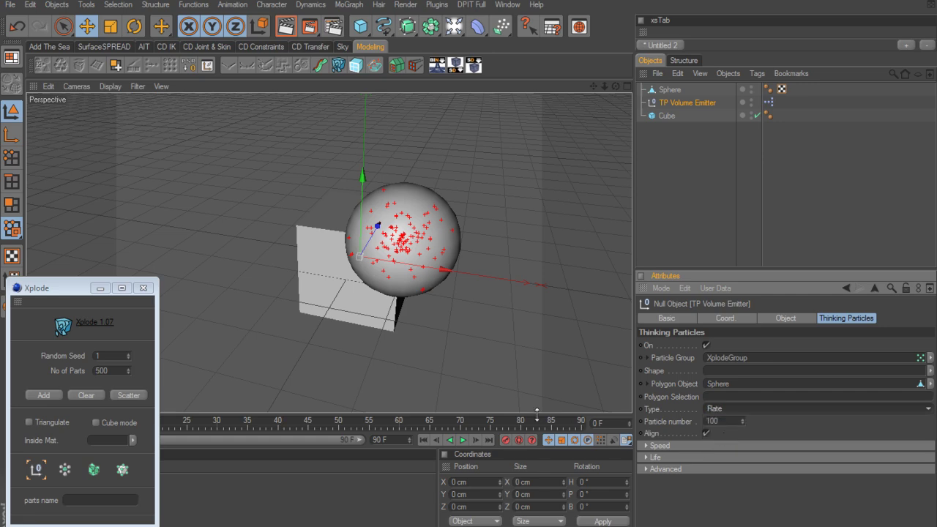
{"action": "left_click", "coordinate": [463, 440]}
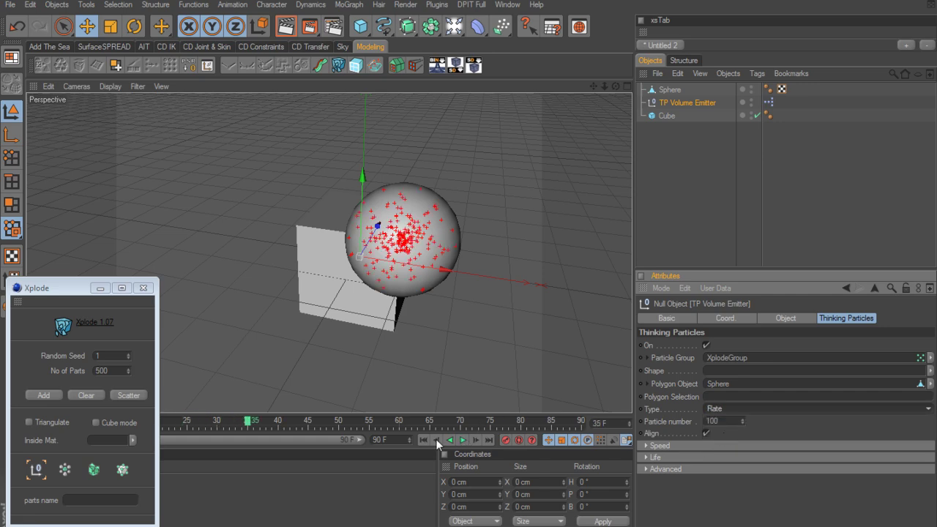
{"action": "left_click", "coordinate": [423, 440]}
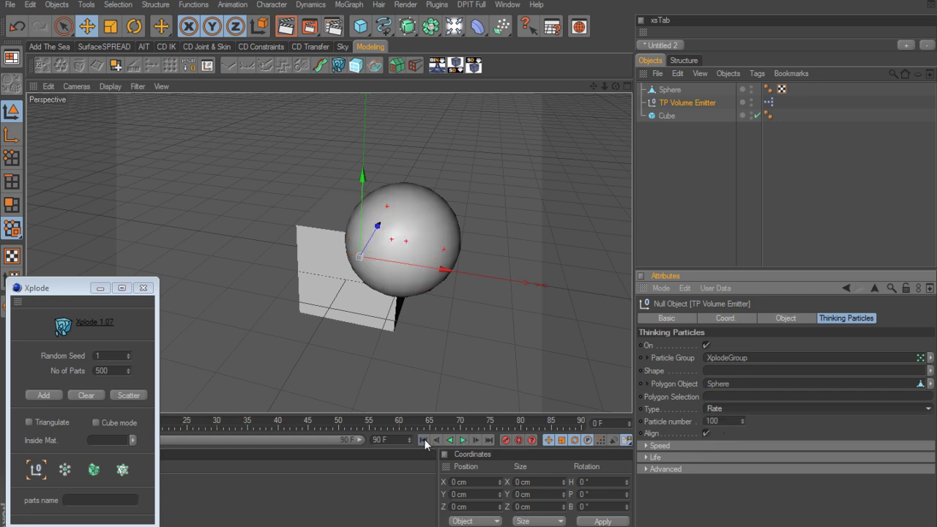
Set the volume emitter's particle Speed to 60 and preview the emission, returning to the first frame
{"action": "left_click", "coordinate": [645, 445]}
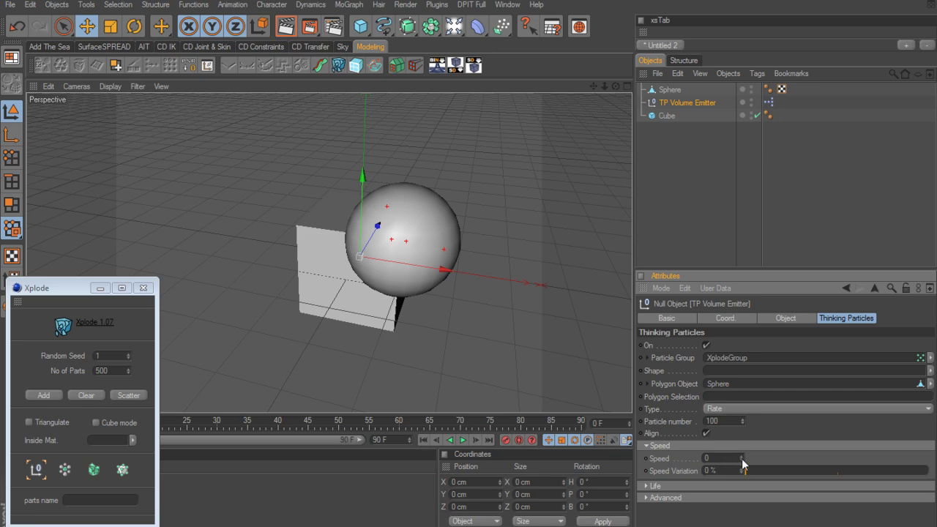
{"action": "left_click_drag", "start_coordinate": [742, 459], "coordinate": [742, 453]}
{"action": "left_click", "coordinate": [742, 461]}
{"action": "left_click", "coordinate": [462, 441]}
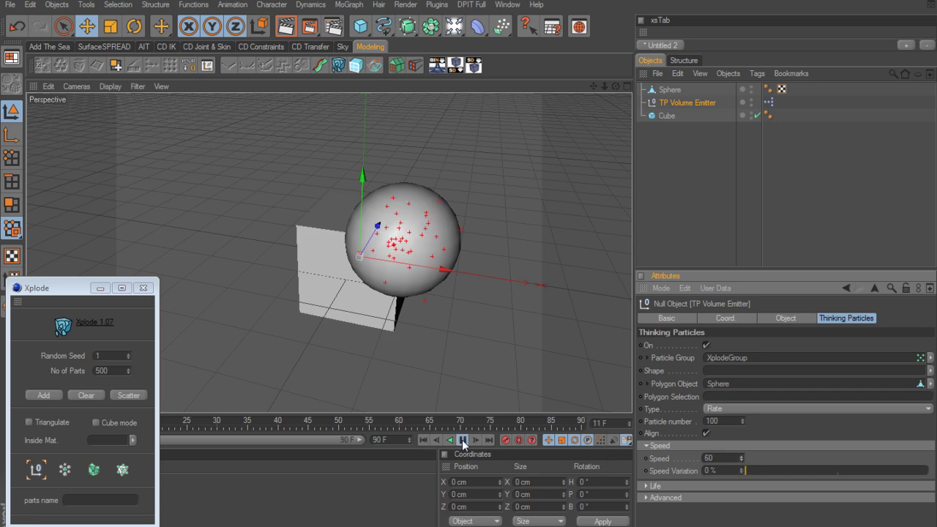
{"action": "left_click", "coordinate": [463, 440]}
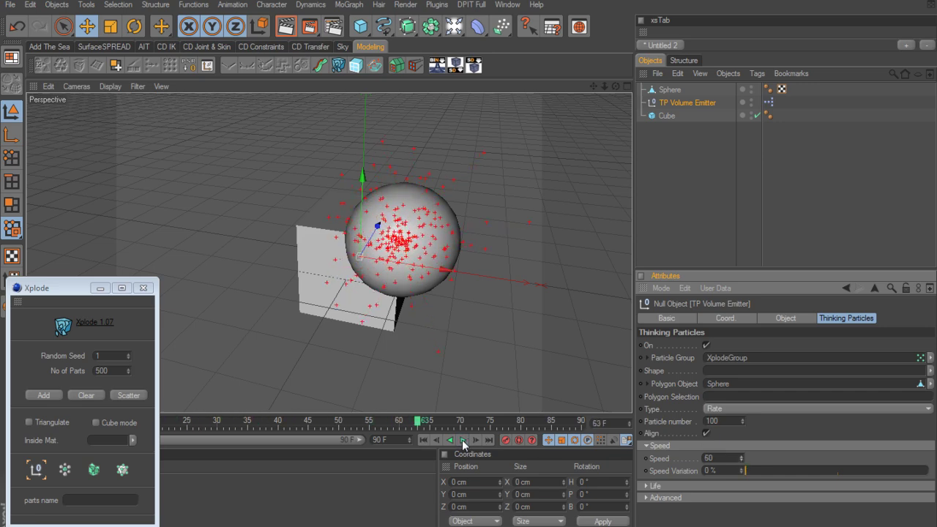
{"action": "left_click", "coordinate": [424, 440]}
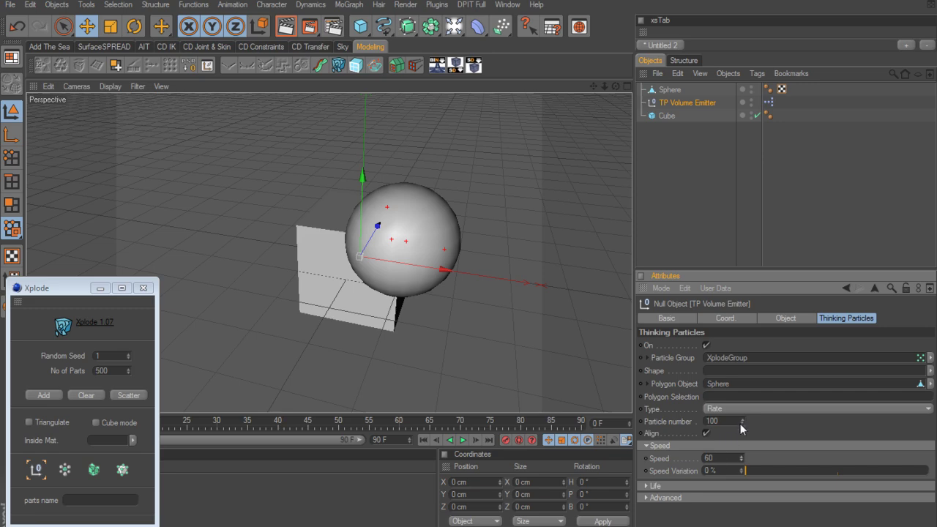
Try a Particle number of 355 on the volume emitter and inspect the particle spread over the cube in playback
{"action": "left_click_drag", "start_coordinate": [741, 422], "coordinate": [742, 351]}
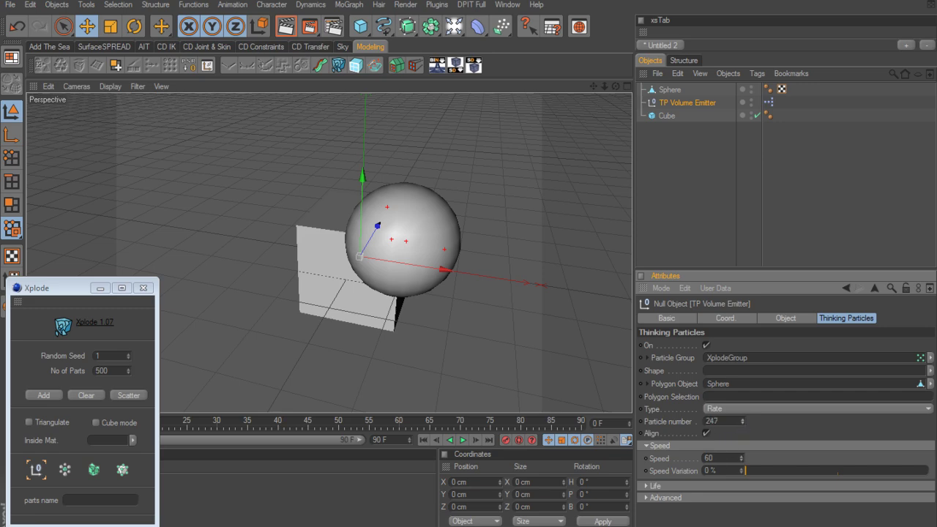
{"action": "left_click", "coordinate": [742, 424]}
{"action": "left_click", "coordinate": [463, 440]}
{"action": "left_click", "coordinate": [464, 440]}
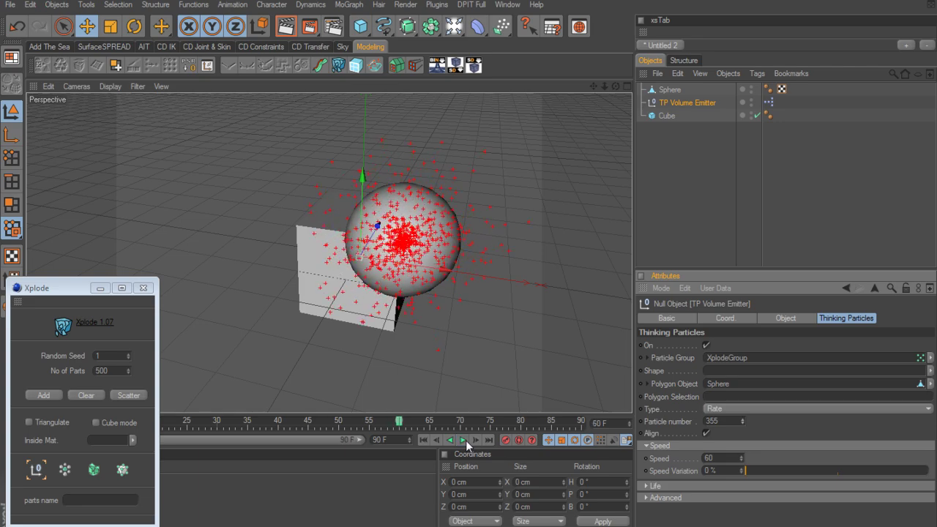
{"action": "left_click_drag", "start_coordinate": [511, 292], "coordinate": [361, 284], "text": "alt"}
{"action": "right_click_drag", "start_coordinate": [510, 284], "coordinate": [571, 284], "text": "alt"}
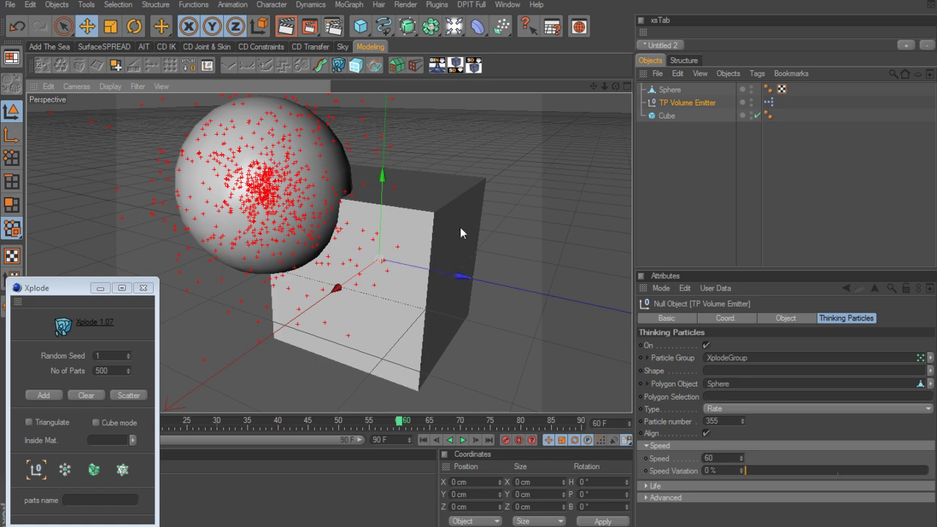
{"action": "left_click_drag", "start_coordinate": [453, 320], "coordinate": [585, 325], "text": "alt"}
{"action": "left_click", "coordinate": [424, 440]}
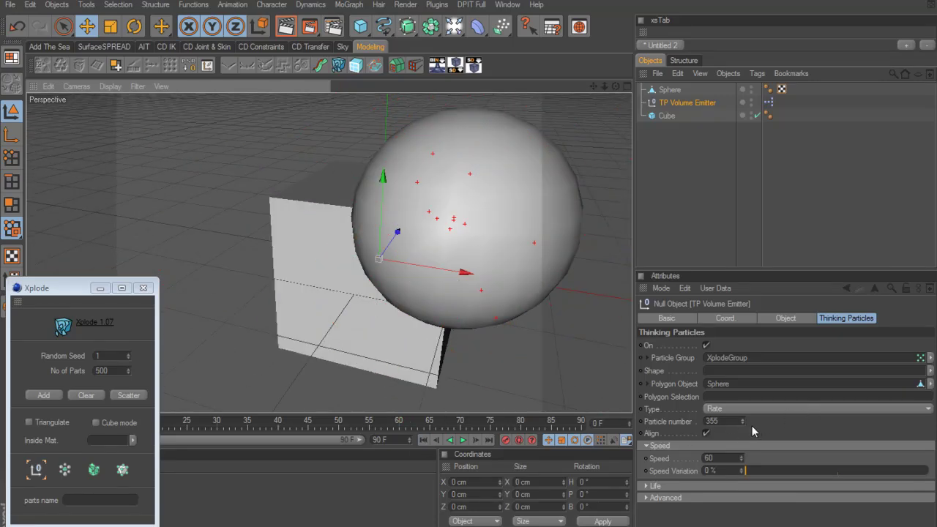
Set the volume emitter's Particle number to 940 and play the animation to frame 48, so particles spread into the cube
{"action": "left_click", "coordinate": [742, 423]}
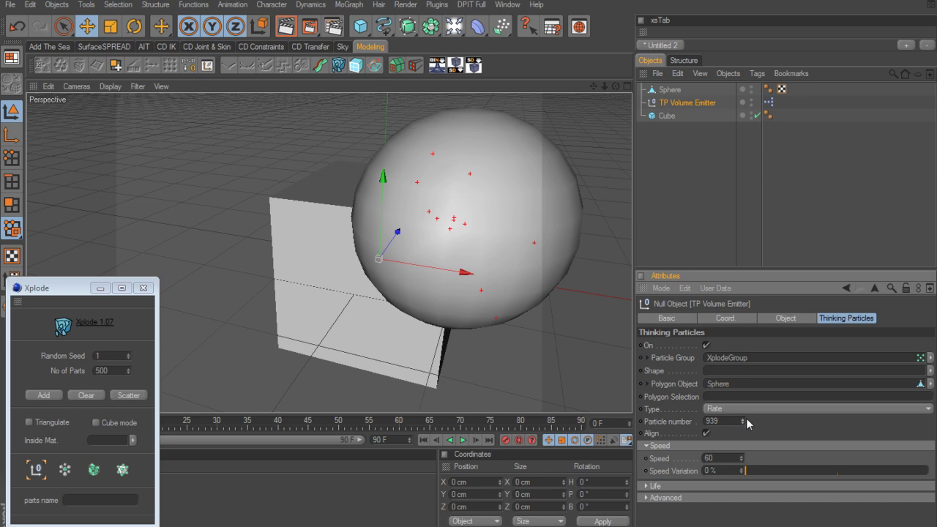
{"action": "left_click", "coordinate": [740, 419]}
{"action": "scroll", "coordinate": [512, 322], "scroll_direction": "down", "scroll_amount": 5}
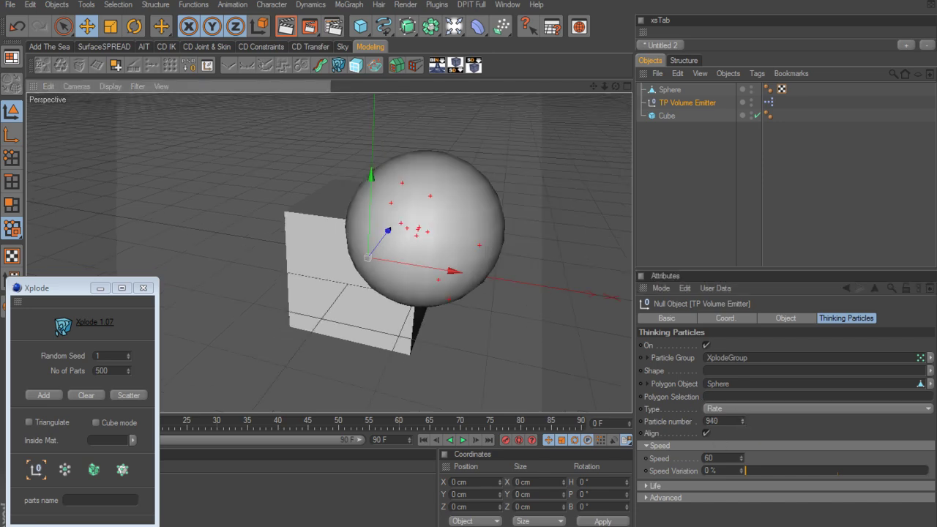
{"action": "left_click", "coordinate": [463, 440]}
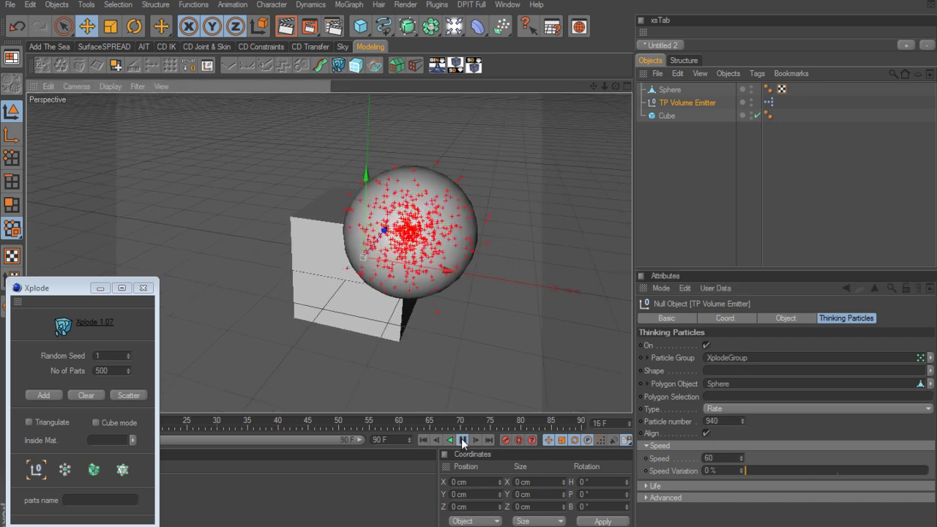
{"action": "left_click", "coordinate": [462, 440]}
{"action": "left_click_drag", "start_coordinate": [463, 372], "coordinate": [351, 377], "text": "alt"}
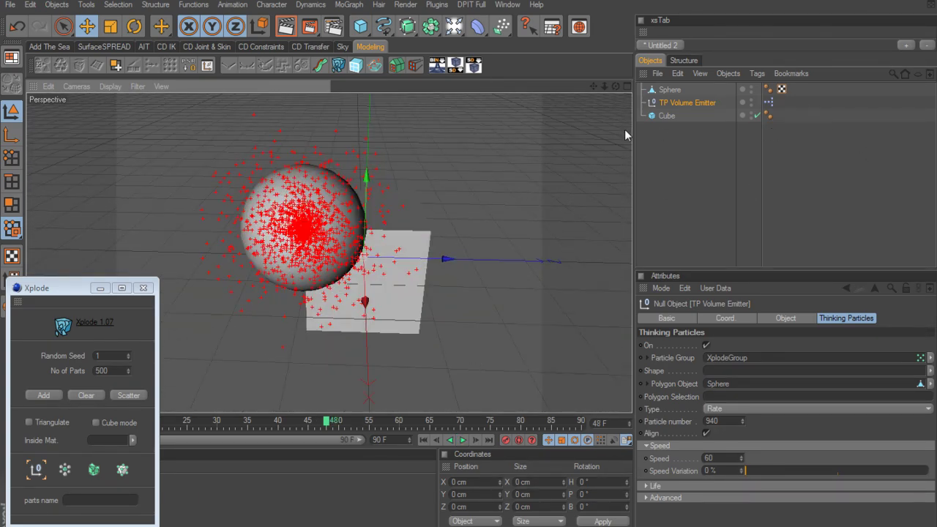
Scatter the cube into pieces with Xplode at the current frame, using the Fracture object as the pieces' container
{"action": "left_click", "coordinate": [666, 115]}
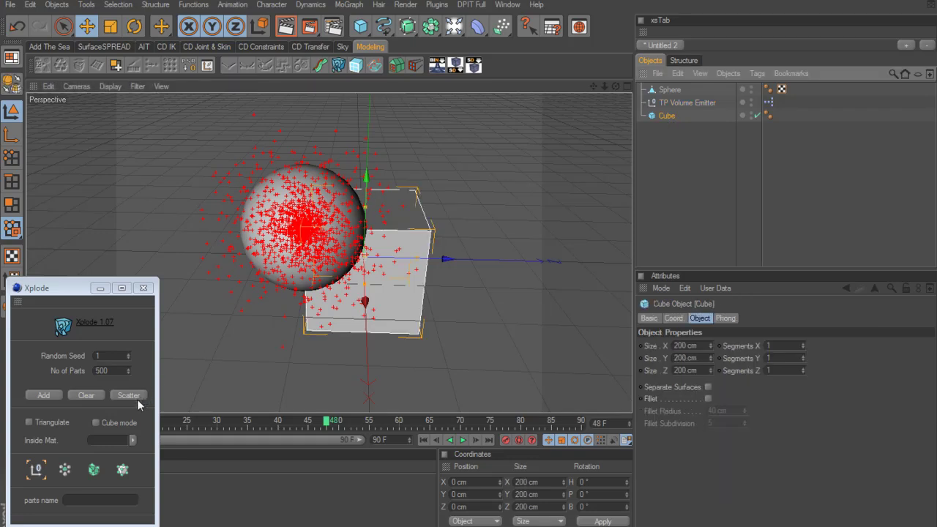
{"action": "left_click_drag", "start_coordinate": [62, 290], "coordinate": [105, 130]}
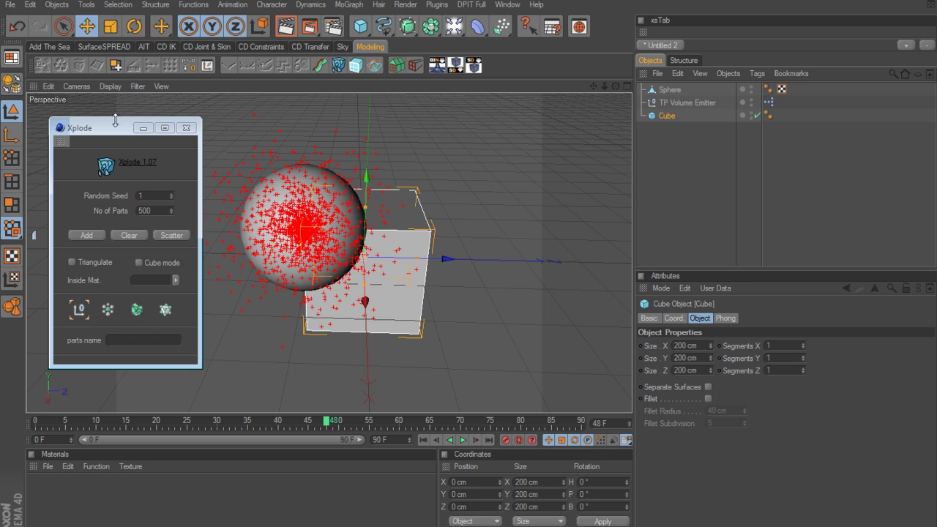
{"action": "left_click_drag", "start_coordinate": [106, 131], "coordinate": [115, 111]}
{"action": "left_click", "coordinate": [145, 292]}
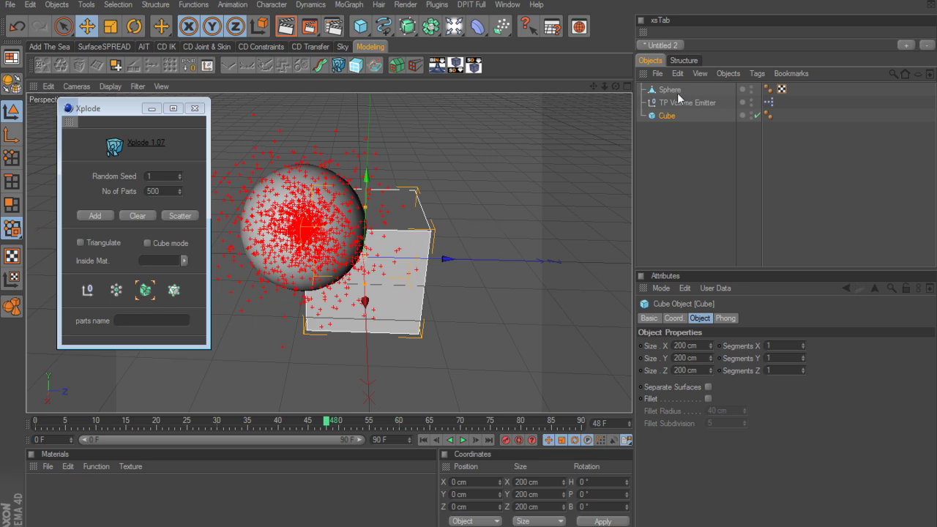
{"action": "left_click", "coordinate": [178, 216]}
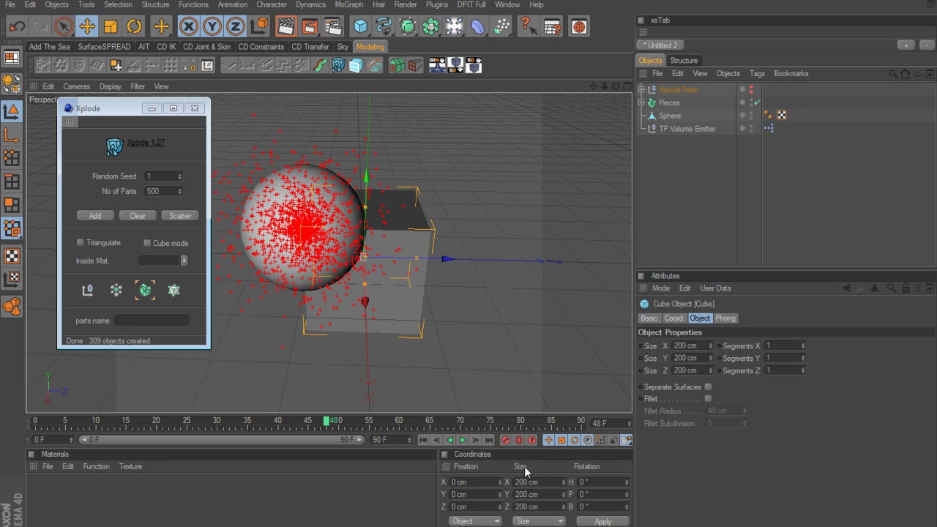
Return to the first frame, then clear Xplode's particles and close its window
{"action": "left_click", "coordinate": [423, 440]}
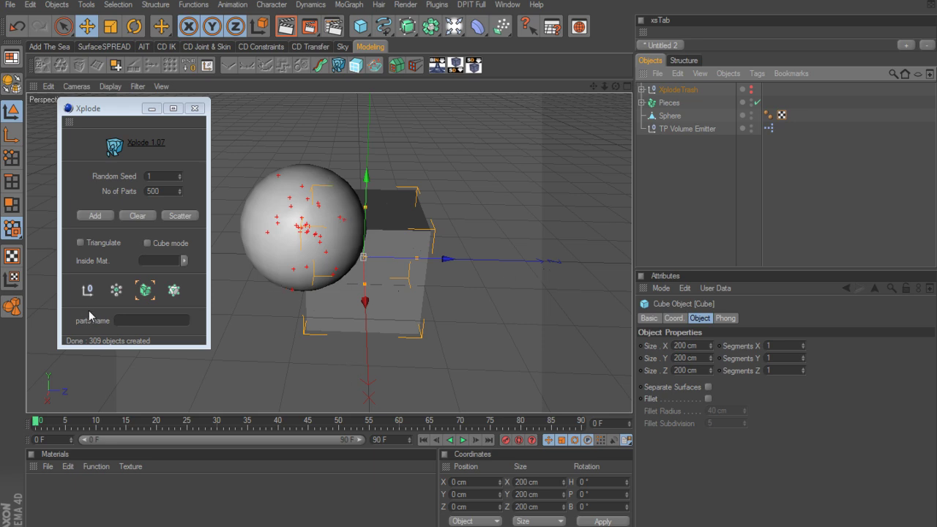
{"action": "left_click", "coordinate": [138, 215]}
{"action": "left_click", "coordinate": [197, 107]}
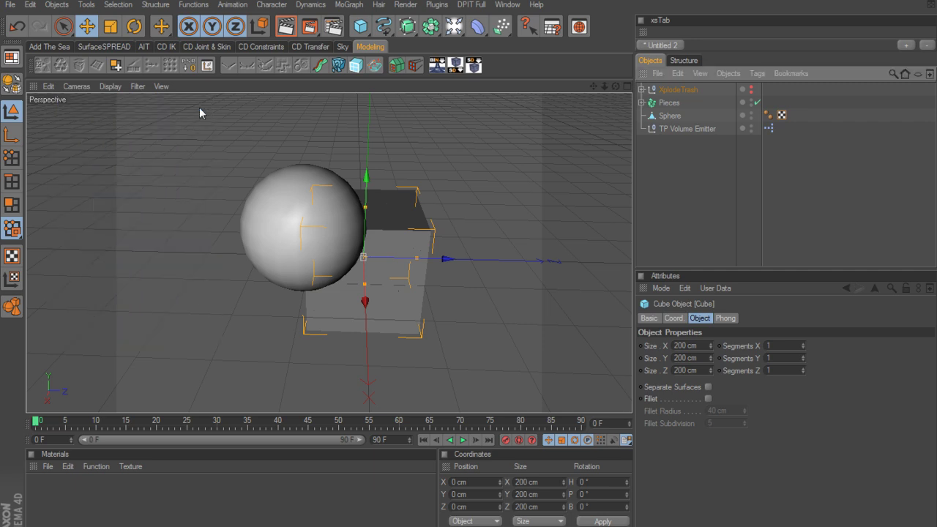
Turn off the TP Volume Emitter and hide the Sphere in both the editor and the renderer
{"action": "left_click", "coordinate": [682, 130]}
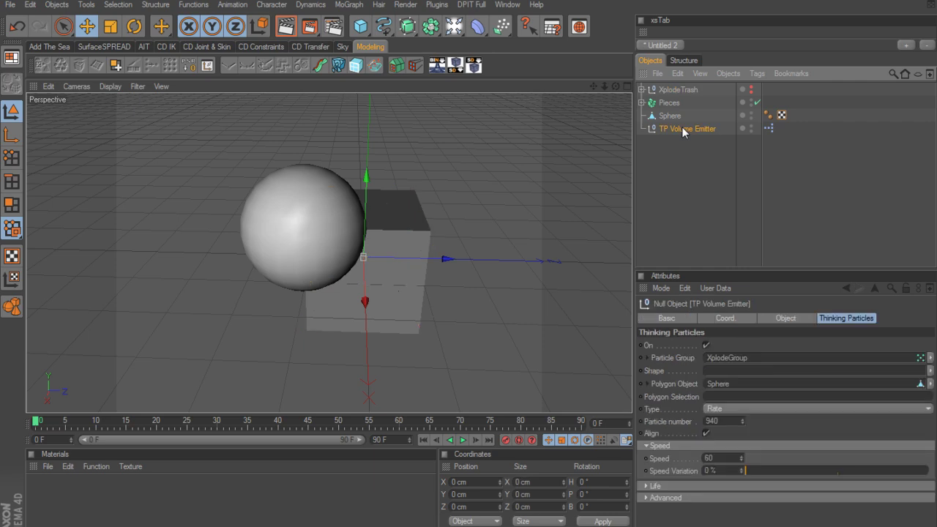
{"action": "left_click", "coordinate": [706, 345]}
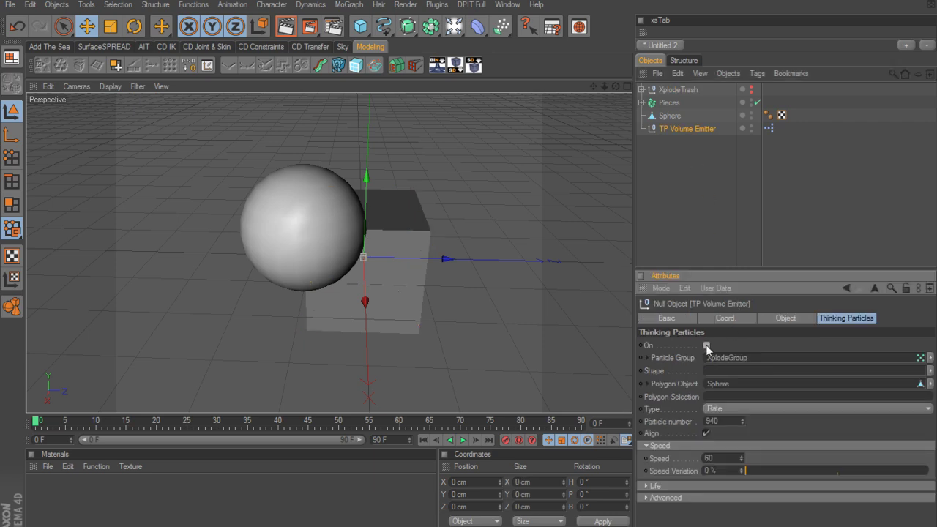
{"action": "left_click", "coordinate": [751, 112]}
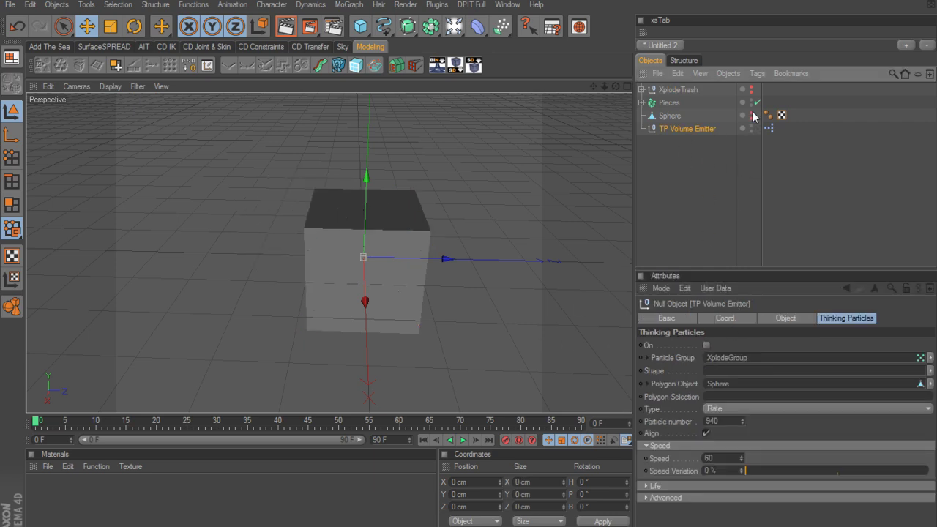
Duplicate the hidden Sphere and reset the copy's editor and renderer visibility to Default
{"action": "left_click", "coordinate": [670, 116]}
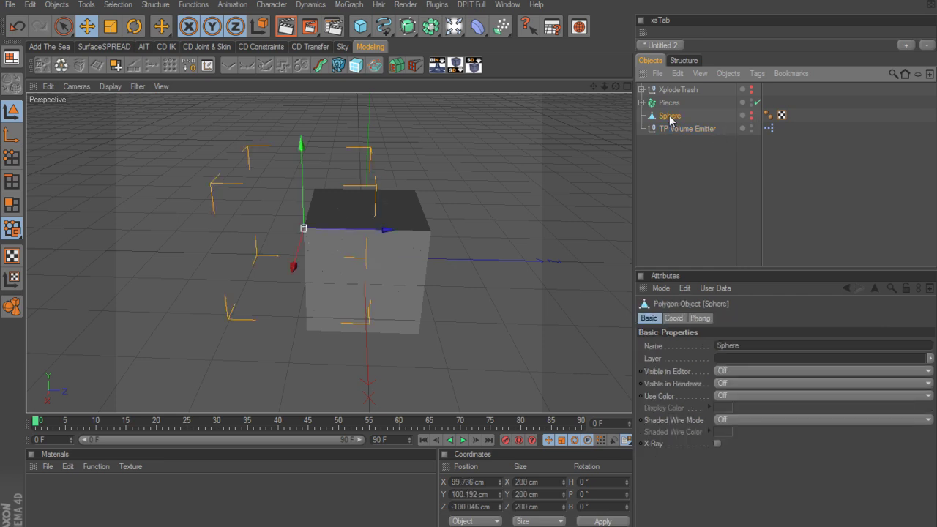
{"action": "left_click_drag", "start_coordinate": [669, 117], "coordinate": [672, 111], "text": "ctrl"}
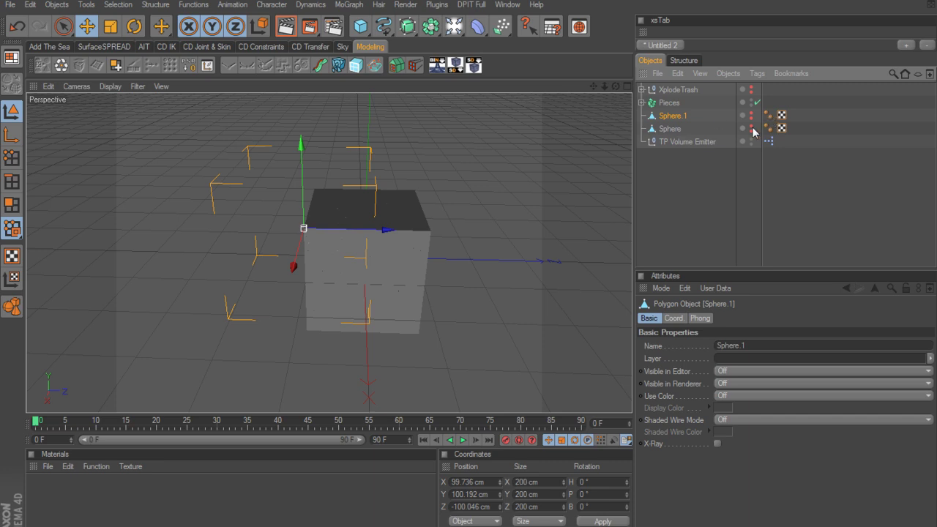
{"action": "left_click", "coordinate": [751, 118]}
{"action": "left_click", "coordinate": [750, 114]}
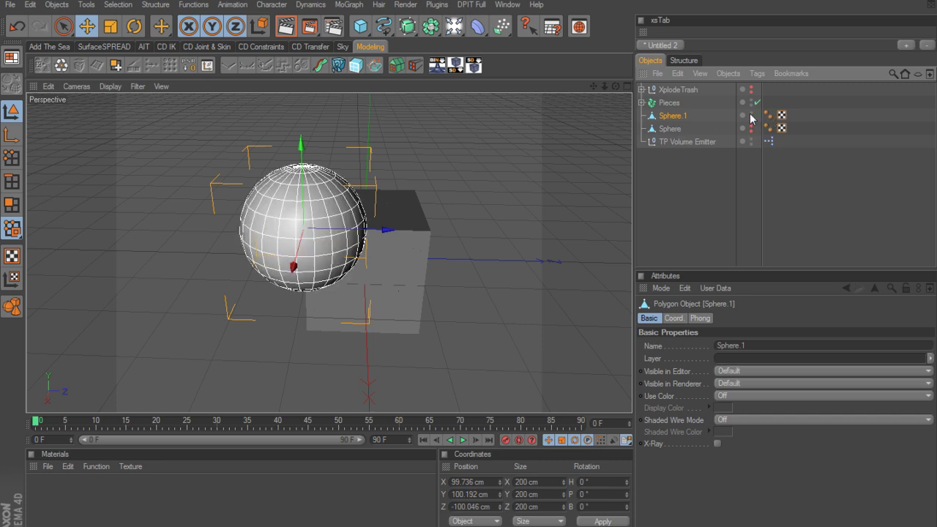
Rename the original hidden Sphere to "emitter"
{"action": "double_click", "coordinate": [671, 128]}
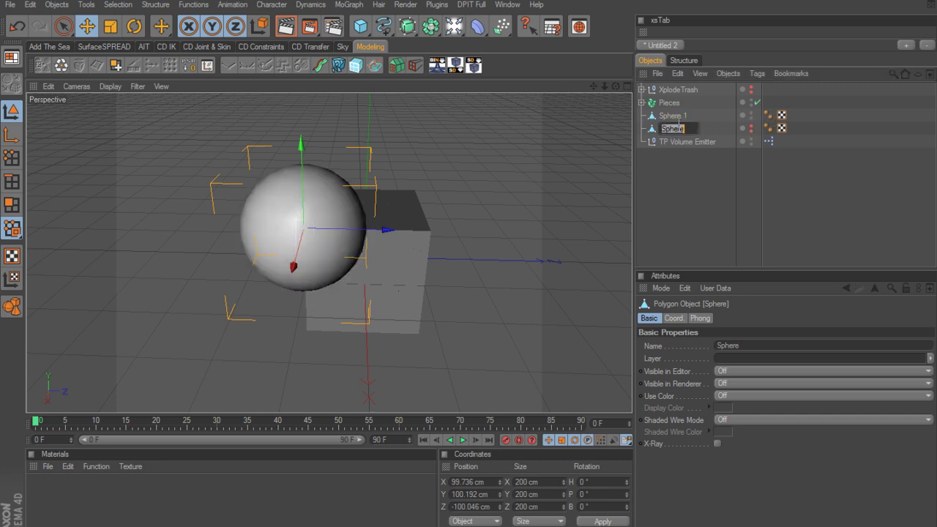
{"action": "type", "text": "emitter"}
{"action": "key", "text": "Return"}
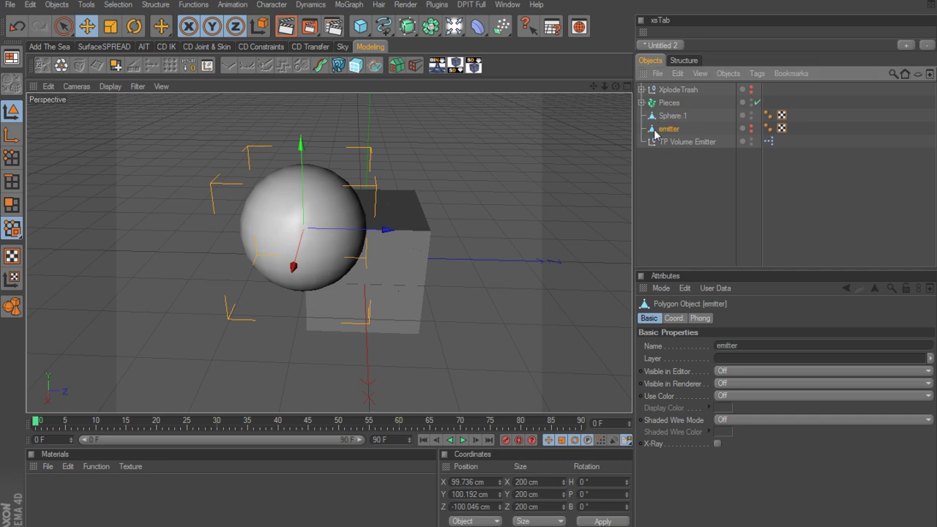
Move the Sphere.1 copy straight up above the cube to a Y position of about 852 cm
{"action": "left_click", "coordinate": [674, 116]}
{"action": "right_click_drag", "start_coordinate": [545, 203], "coordinate": [525, 193], "text": "alt"}
{"action": "left_click_drag", "start_coordinate": [318, 168], "coordinate": [317, 6]}
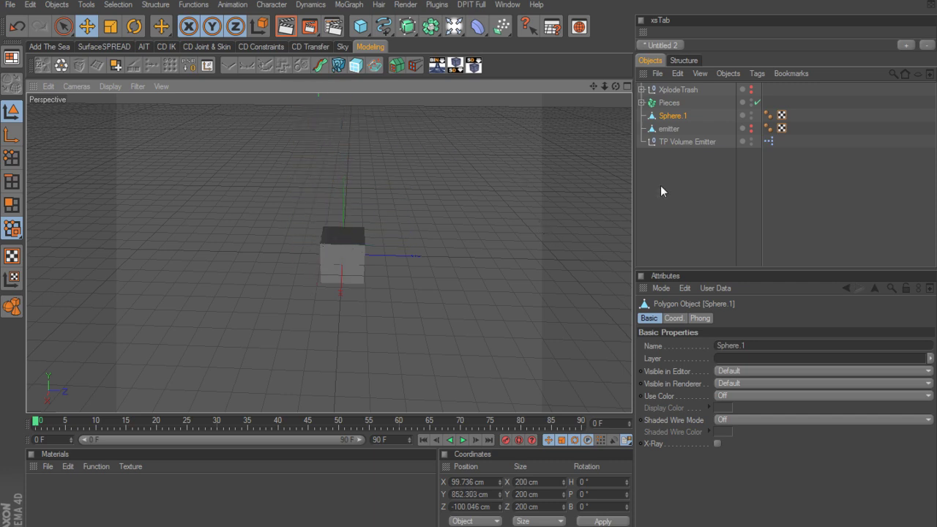
Select the Pieces fracture object and examine the crack pattern around the cube's corner from several angles
{"action": "scroll", "coordinate": [545, 204], "scroll_direction": "up", "scroll_amount": 4}
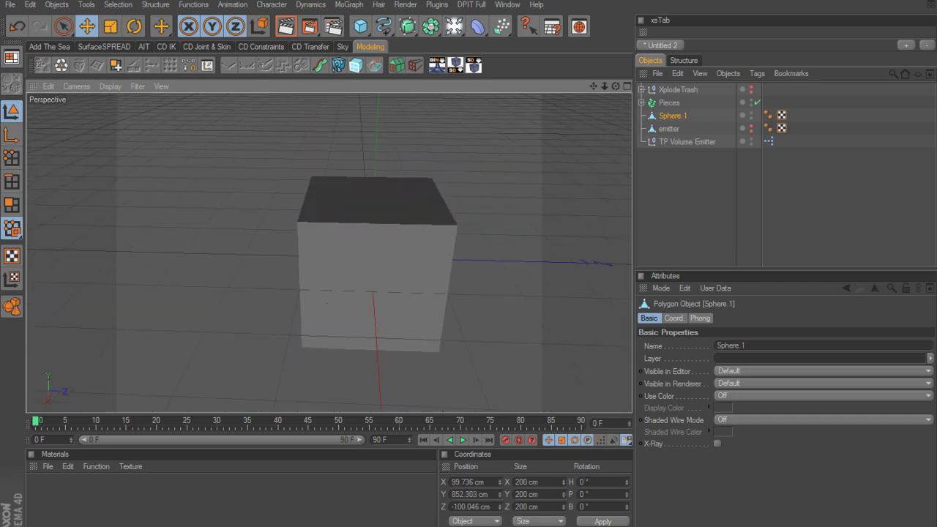
{"action": "left_click", "coordinate": [665, 103]}
{"action": "mouse_move", "coordinate": [543, 220]}
{"action": "left_mouse_down", "text": "alt"}
{"action": "mouse_move", "coordinate": [622, 222]}
{"action": "mouse_move", "coordinate": [543, 223]}
{"action": "left_mouse_up", "text": "alt"}
{"action": "left_click_drag", "start_coordinate": [468, 222], "coordinate": [488, 222], "text": "alt"}
{"action": "middle_click_drag", "start_coordinate": [526, 245], "coordinate": [462, 244], "text": "alt"}
{"action": "scroll", "coordinate": [469, 246], "scroll_direction": "up", "scroll_amount": 2}
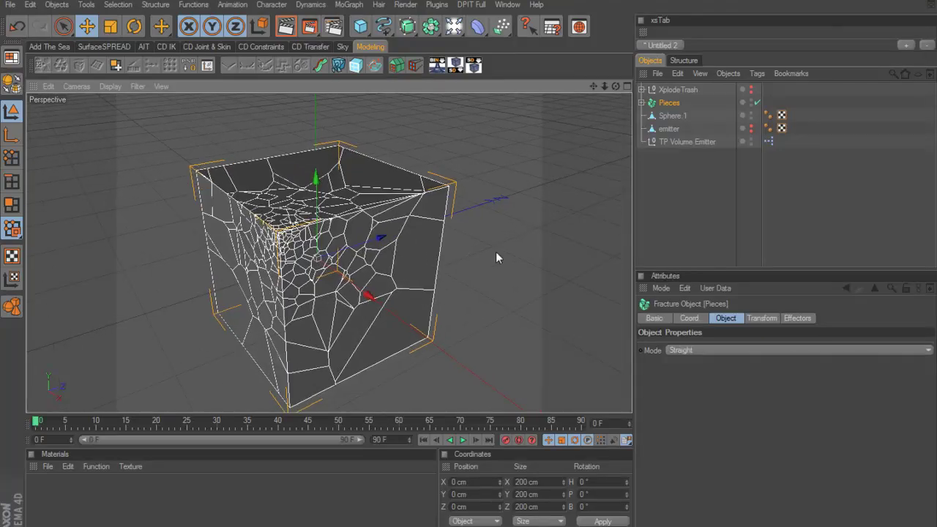
{"action": "left_click_drag", "start_coordinate": [496, 251], "coordinate": [444, 251], "text": "alt"}
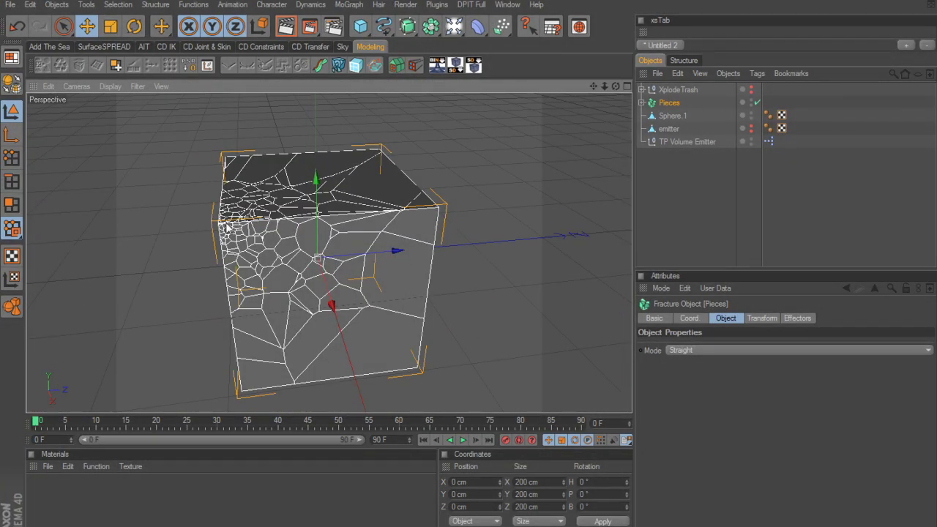
{"action": "left_click_drag", "start_coordinate": [462, 257], "coordinate": [443, 252], "text": "alt"}
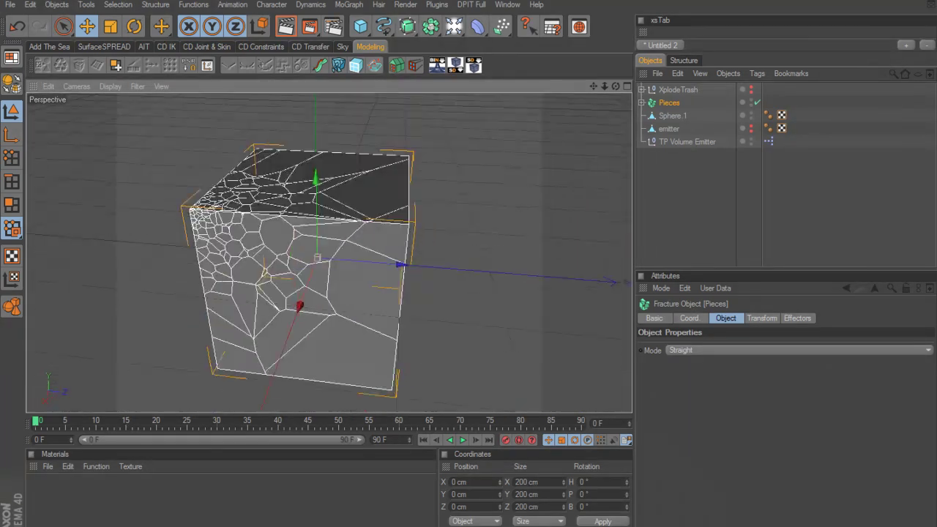
{"action": "left_click_drag", "start_coordinate": [505, 233], "coordinate": [483, 248], "text": "alt"}
{"action": "right_click_drag", "start_coordinate": [483, 248], "coordinate": [506, 230], "text": "alt"}
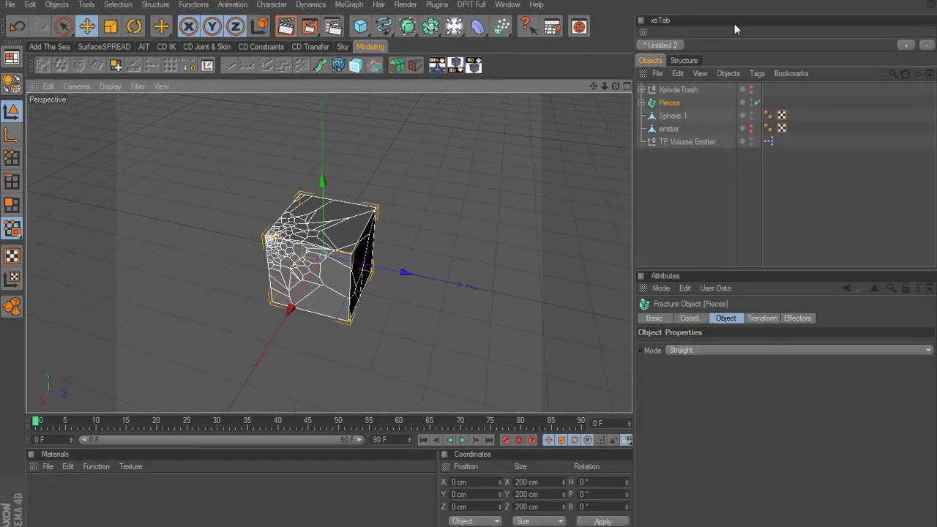
Add a MoGraph Rigid Body tag to Pieces and set its Bounce to 0.1 and Friction to 1
{"action": "right_click", "coordinate": [670, 106]}
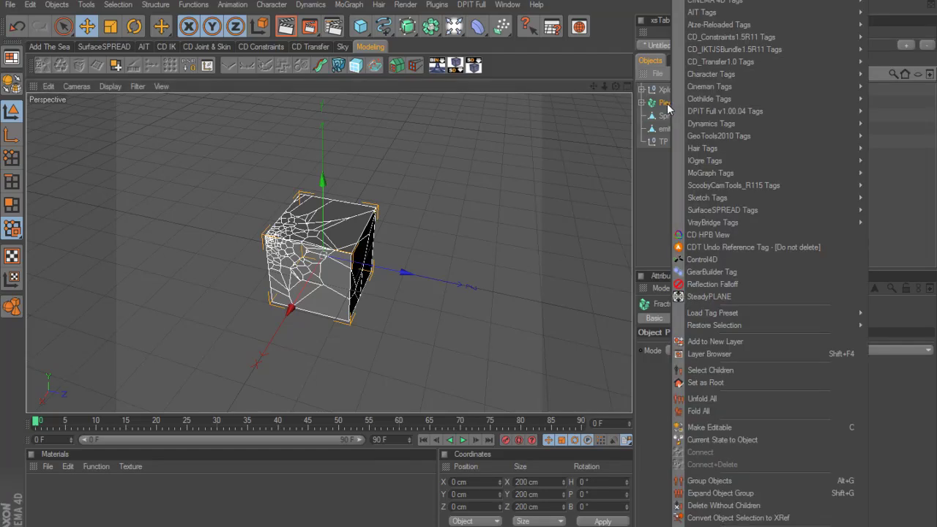
{"action": "mouse_move", "coordinate": [717, 173]}
{"action": "left_click", "coordinate": [627, 198]}
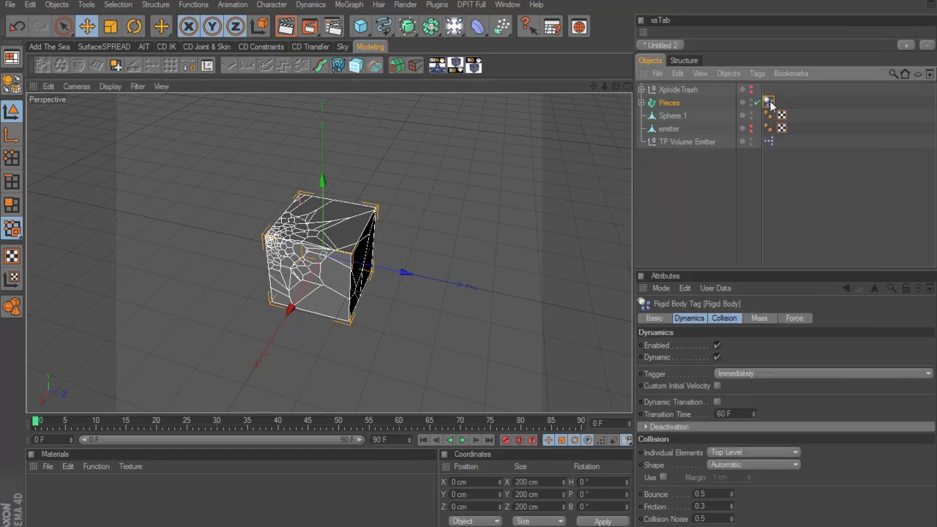
{"action": "left_click_drag", "start_coordinate": [718, 495], "coordinate": [670, 498]}
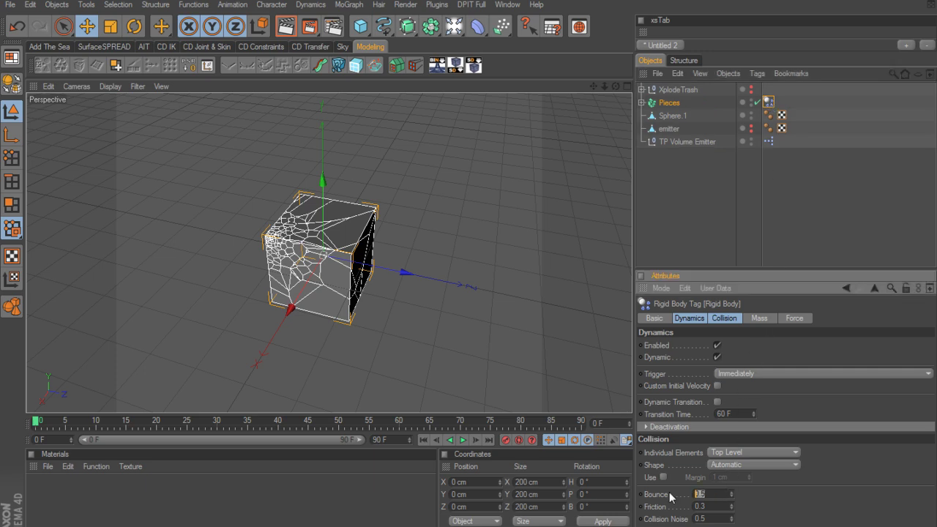
{"action": "type", "text": "1"}
{"action": "left_click", "coordinate": [771, 101]}
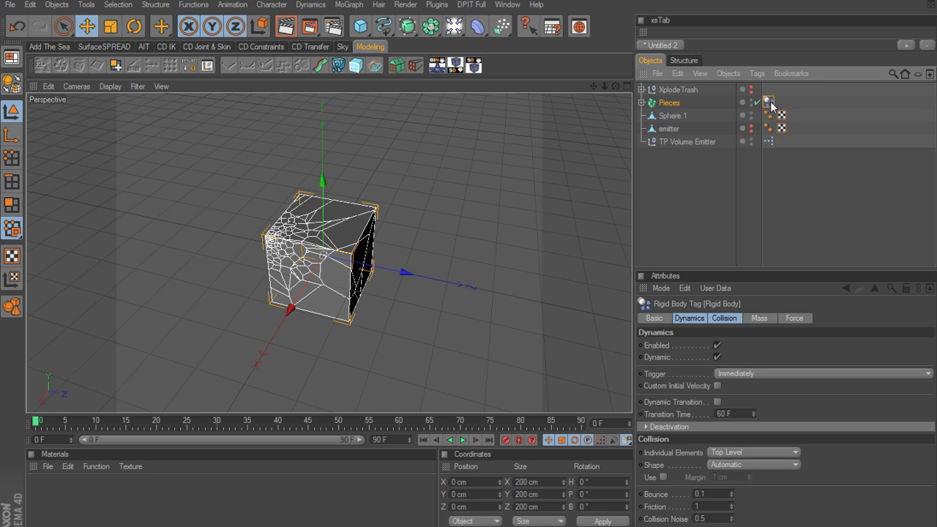
Create a MoGraph Cloner Object and make Sphere.1 its child
{"action": "left_click", "coordinate": [676, 116]}
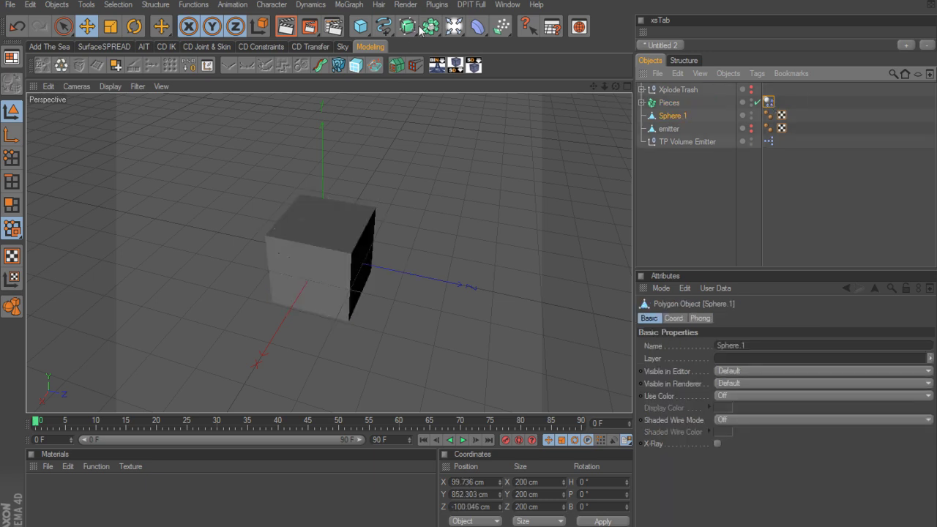
{"action": "left_click", "coordinate": [349, 5]}
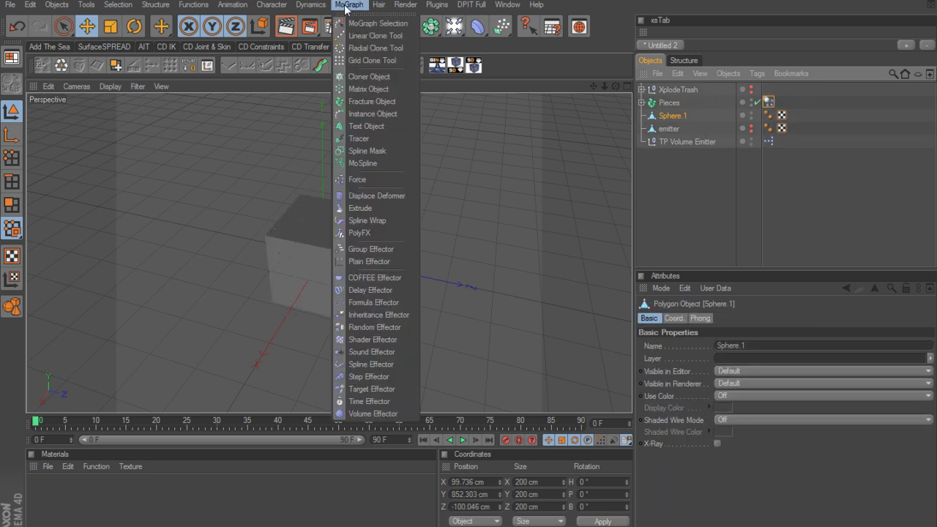
{"action": "left_click", "coordinate": [364, 76]}
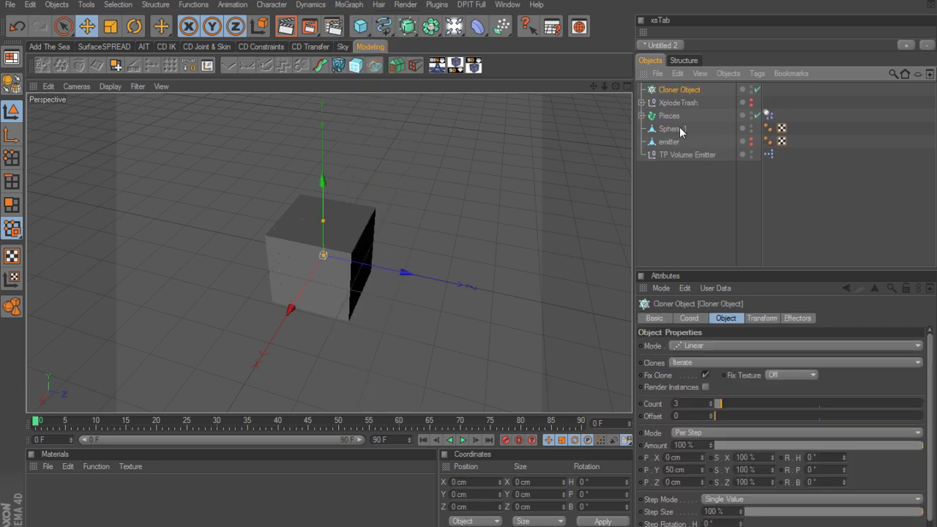
{"action": "left_click_drag", "start_coordinate": [681, 130], "coordinate": [679, 93]}
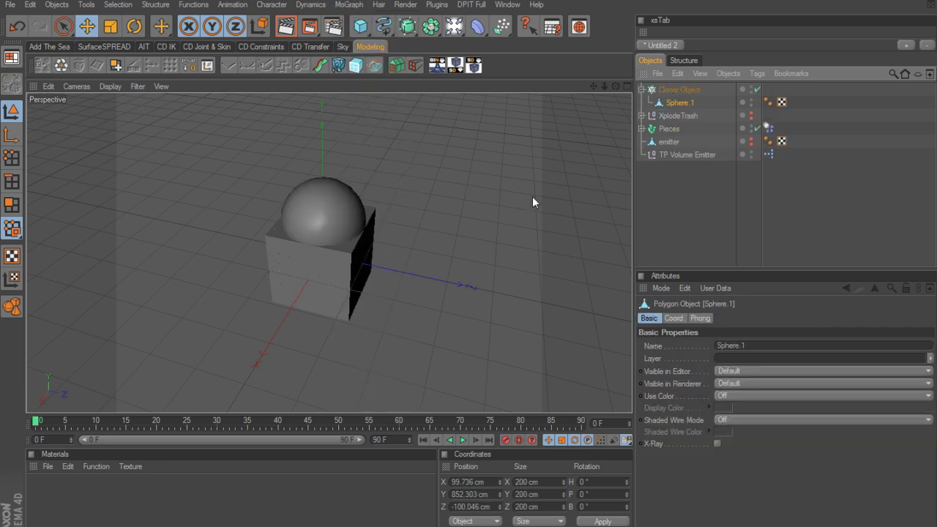
Raise the Cloner Object straight up above the cube to a Y position of about 525 cm
{"action": "right_click_drag", "start_coordinate": [566, 202], "coordinate": [520, 202], "text": "alt"}
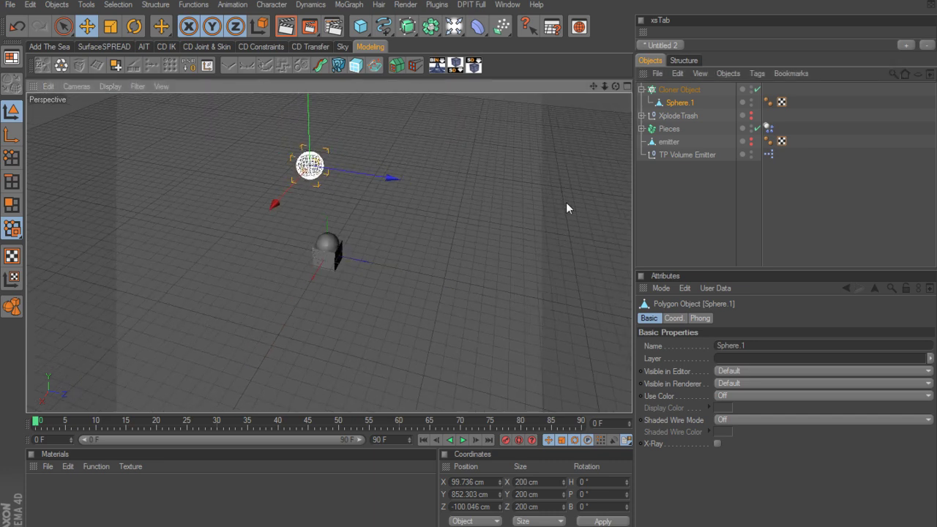
{"action": "left_click_drag", "start_coordinate": [565, 202], "coordinate": [566, 192], "text": "alt"}
{"action": "left_click", "coordinate": [682, 90]}
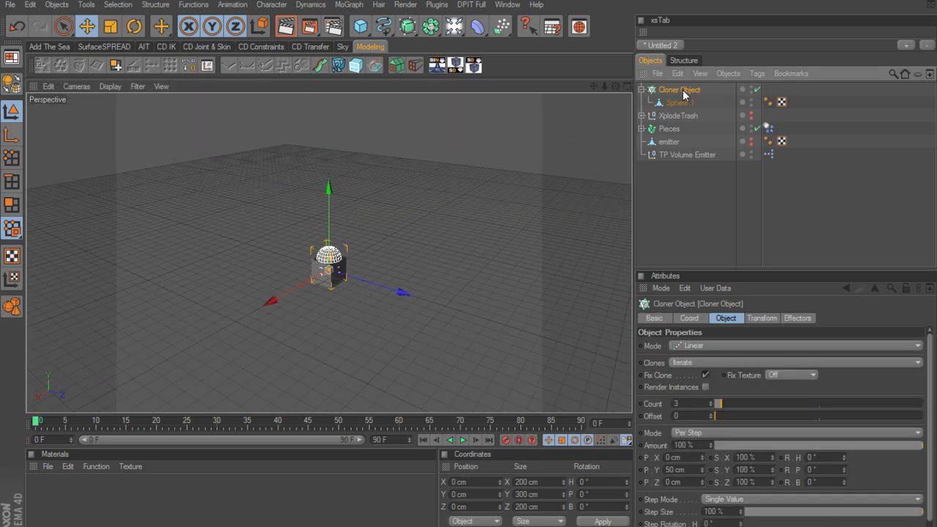
{"action": "left_click_drag", "start_coordinate": [329, 189], "coordinate": [328, 122]}
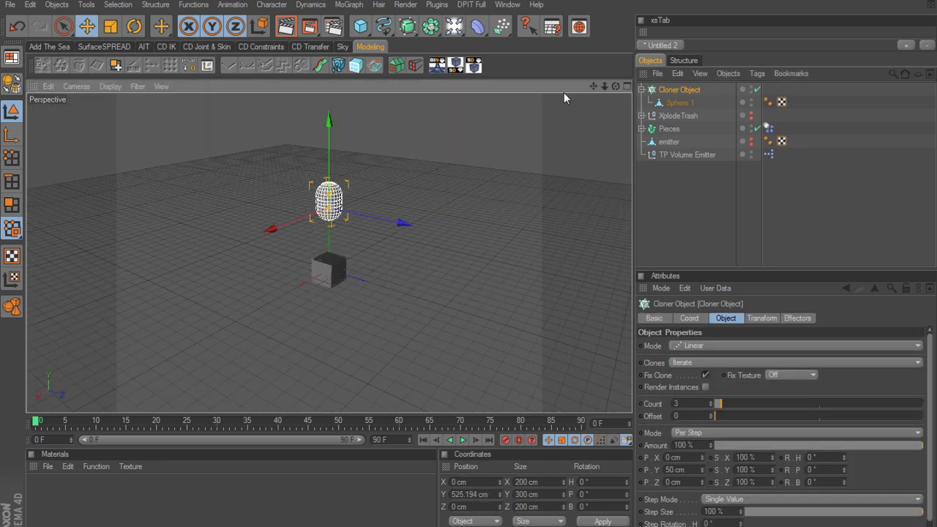
Reduce the Cloner Object's clone count to 1
{"action": "right_click_drag", "start_coordinate": [378, 187], "coordinate": [410, 139], "text": "alt"}
{"action": "middle_click_drag", "start_coordinate": [410, 139], "coordinate": [418, 266], "text": "alt"}
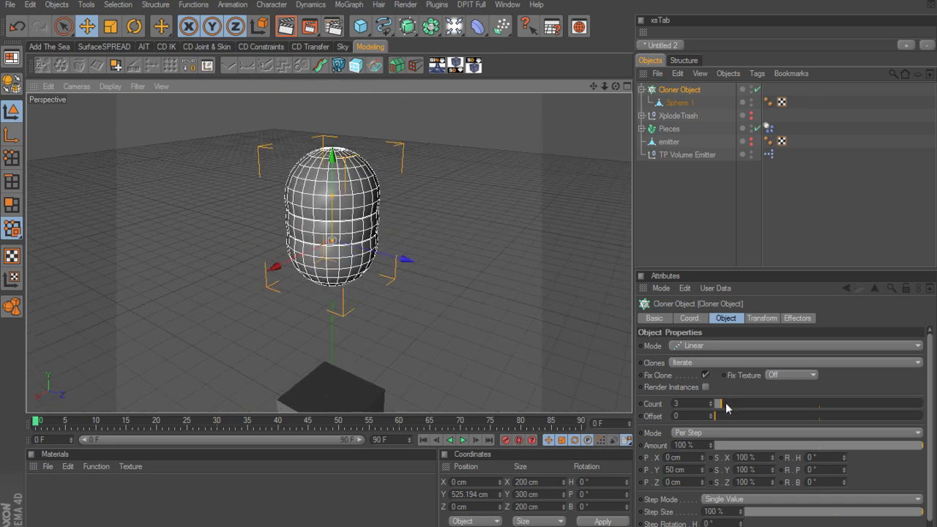
{"action": "left_click_drag", "start_coordinate": [724, 406], "coordinate": [712, 411]}
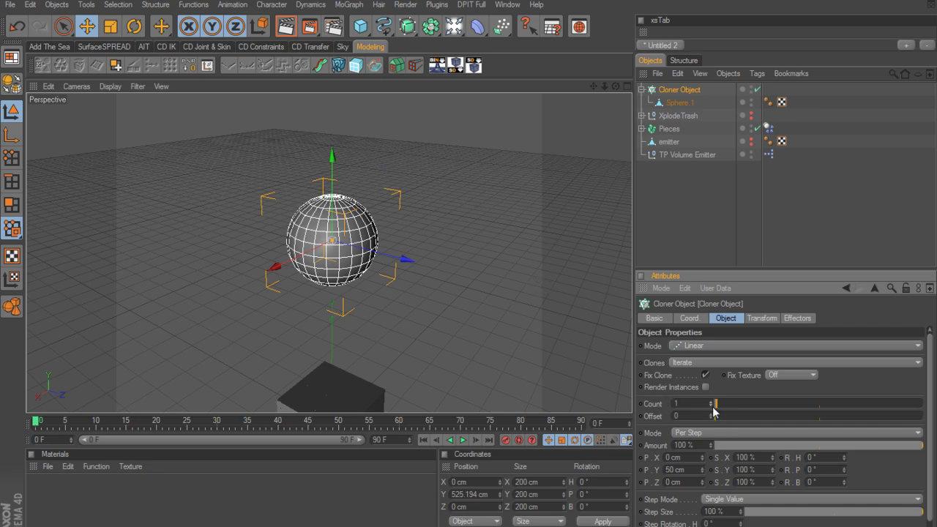
{"action": "left_click", "coordinate": [713, 408]}
{"action": "left_click", "coordinate": [711, 403]}
Move the Cloner Object to about X 100.6, Y 964, Z -98.5 cm, high above the cube's fractured corner
{"action": "mouse_move", "coordinate": [454, 293]}
{"action": "left_mouse_down", "text": "alt"}
{"action": "mouse_move", "coordinate": [450, 241]}
{"action": "mouse_move", "coordinate": [403, 245]}
{"action": "mouse_move", "coordinate": [453, 271]}
{"action": "left_mouse_up", "text": "alt"}
{"action": "right_click_drag", "start_coordinate": [483, 205], "coordinate": [422, 203], "text": "alt"}
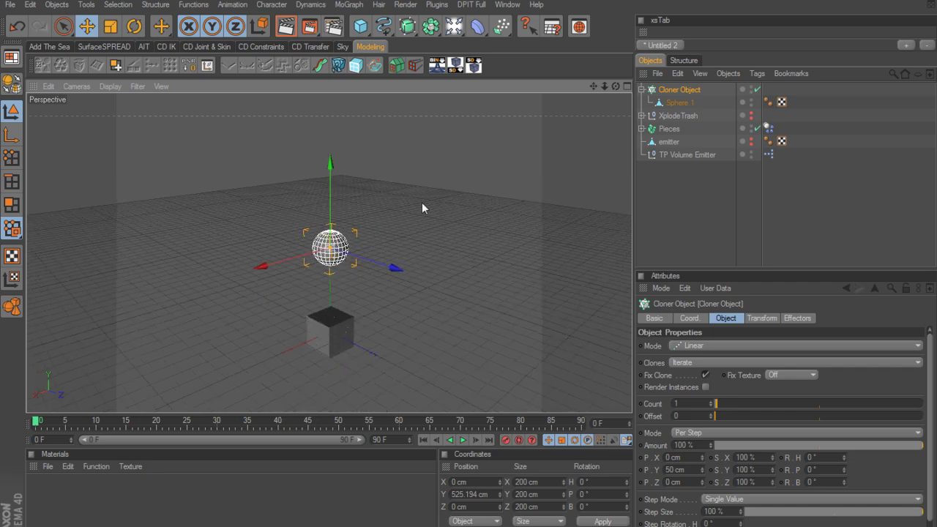
{"action": "left_click_drag", "start_coordinate": [330, 197], "coordinate": [330, 123]}
{"action": "middle_click", "coordinate": [443, 188]}
{"action": "middle_click", "coordinate": [470, 182]}
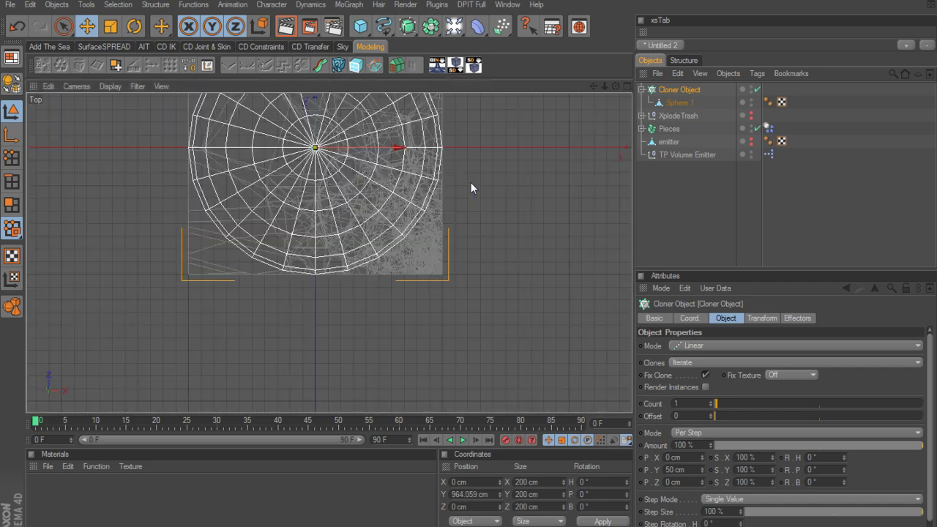
{"action": "left_click_drag", "start_coordinate": [401, 149], "coordinate": [528, 148]}
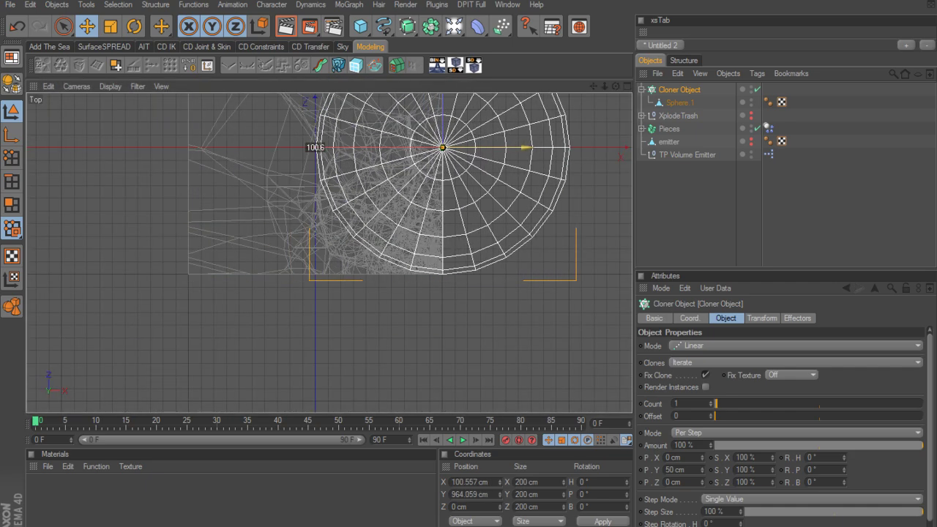
{"action": "left_click_drag", "start_coordinate": [447, 115], "coordinate": [446, 240]}
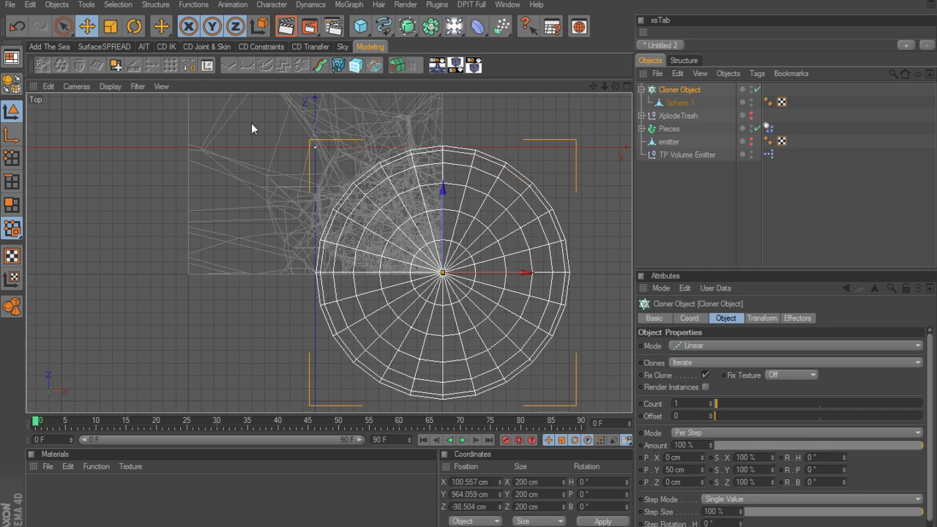
{"action": "middle_click", "coordinate": [269, 212]}
{"action": "middle_click", "coordinate": [270, 216]}
{"action": "left_click_drag", "start_coordinate": [339, 240], "coordinate": [417, 265], "text": "alt"}
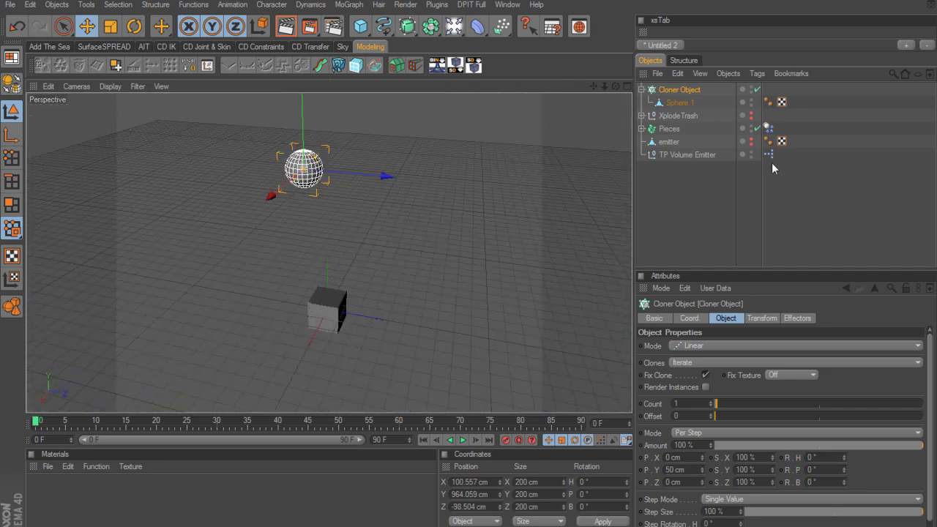
Copy the Rigid Body tag from Pieces onto the Cloner Object
{"action": "left_click", "coordinate": [768, 128]}
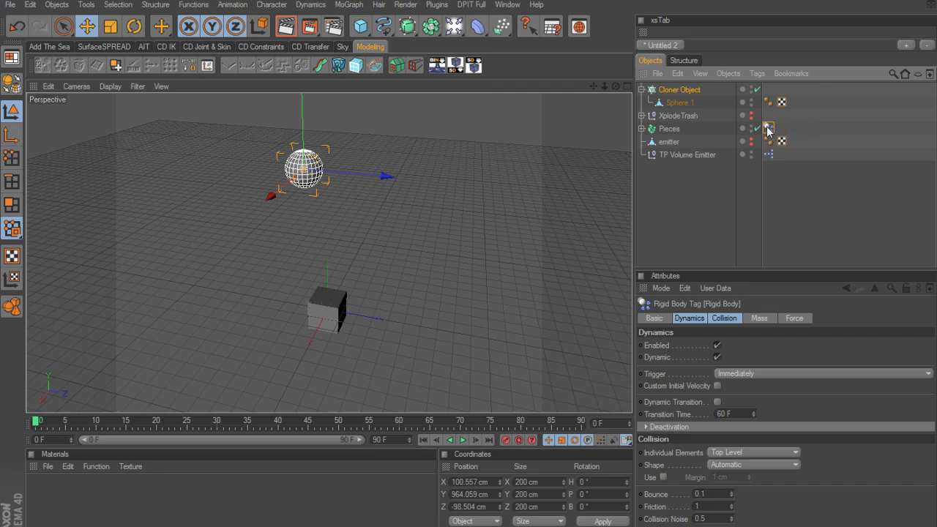
{"action": "left_click_drag", "start_coordinate": [766, 127], "coordinate": [770, 88], "text": "ctrl"}
{"action": "left_click", "coordinate": [824, 204]}
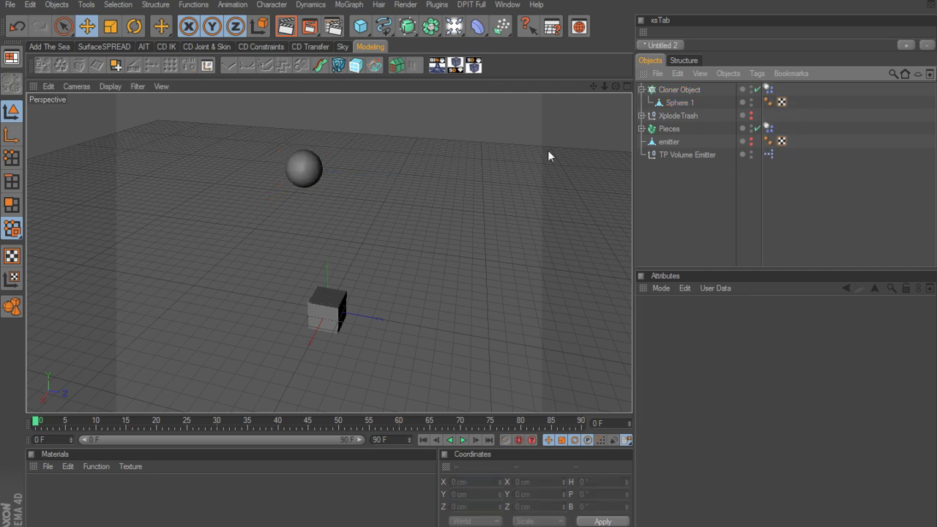
Add a Cube primitive and set its Y size to 5 cm
{"action": "left_click", "coordinate": [361, 23]}
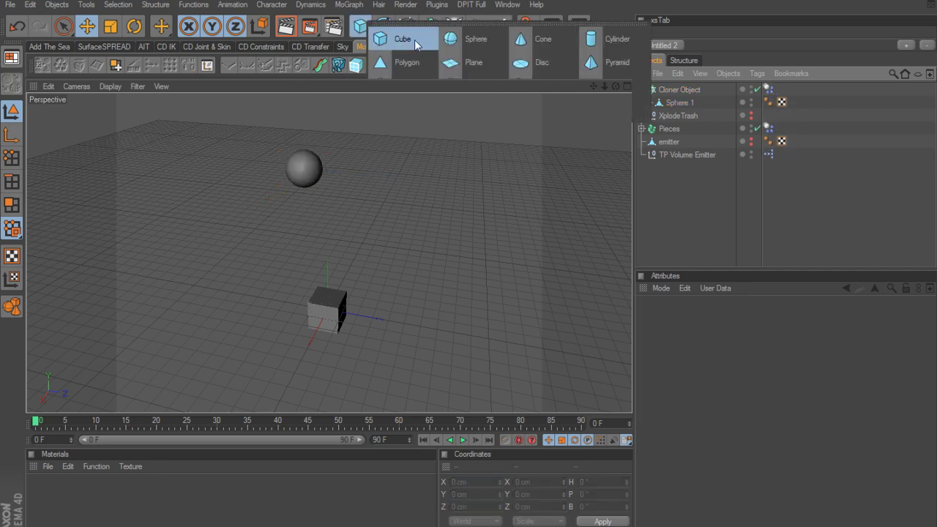
{"action": "left_click_drag", "start_coordinate": [414, 40], "coordinate": [415, 42]}
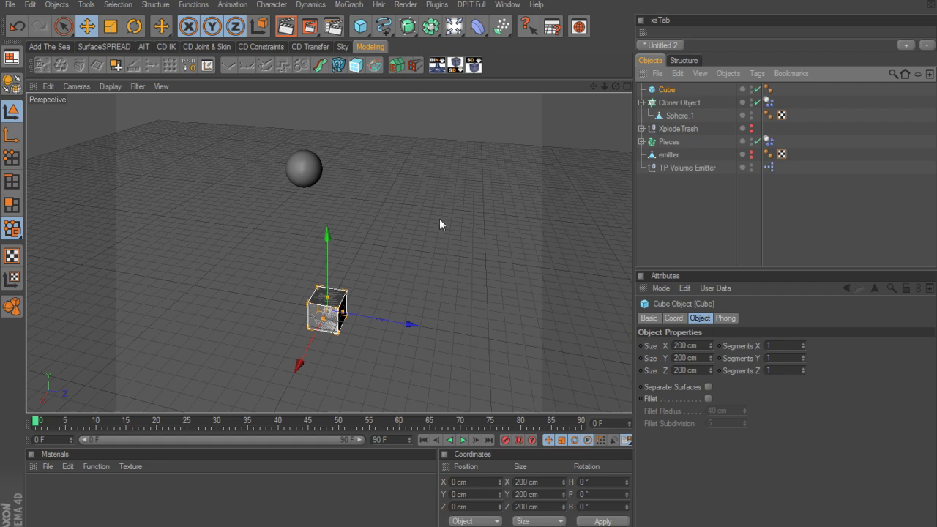
{"action": "left_click_drag", "start_coordinate": [705, 358], "coordinate": [617, 355]}
{"action": "type", "text": "5"}
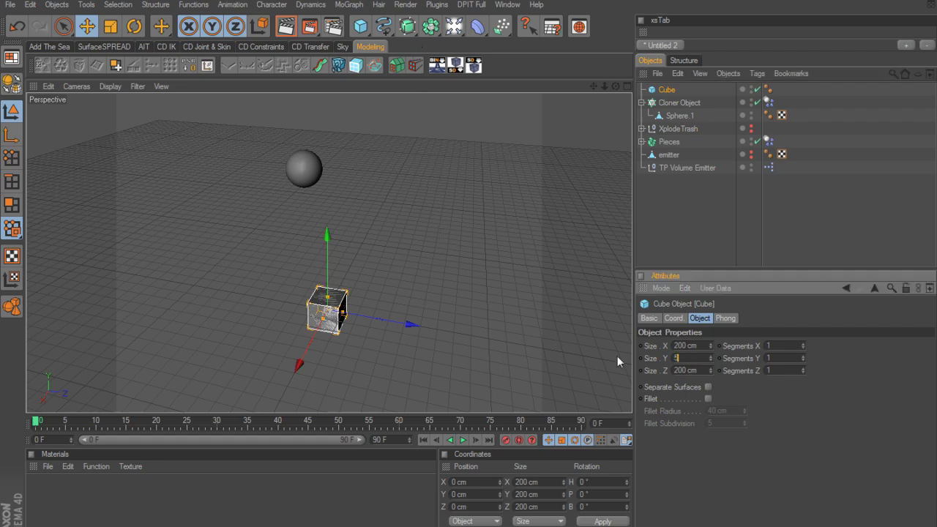
{"action": "key", "text": "Return"}
Lower the flat cube just below the fractured cube, to a Y position of about -106 cm
{"action": "middle_click", "coordinate": [514, 309]}
{"action": "middle_click", "coordinate": [515, 309]}
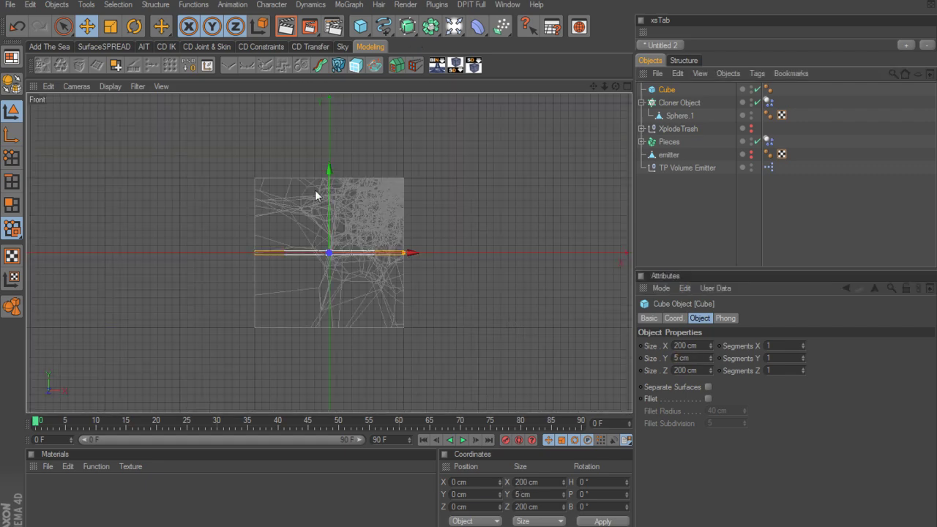
{"action": "left_click_drag", "start_coordinate": [330, 171], "coordinate": [329, 251]}
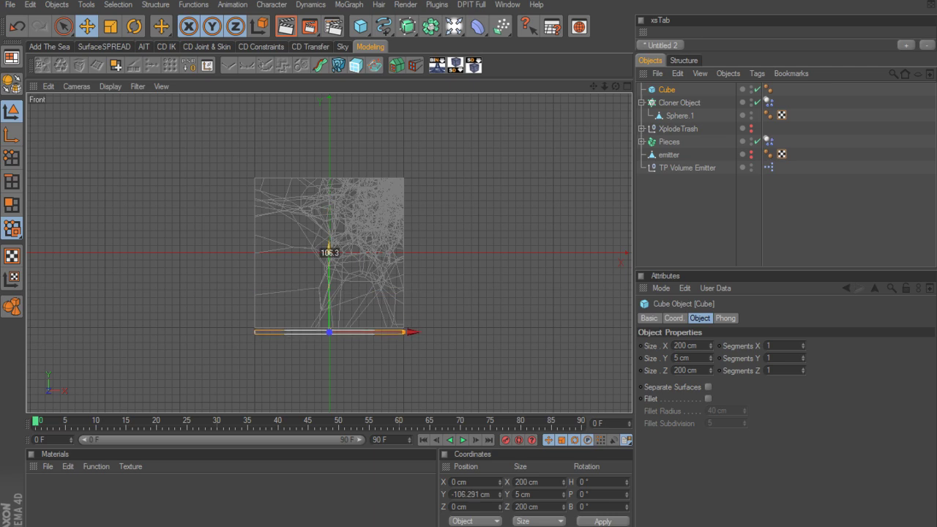
{"action": "middle_click", "coordinate": [384, 190]}
{"action": "middle_click", "coordinate": [287, 212]}
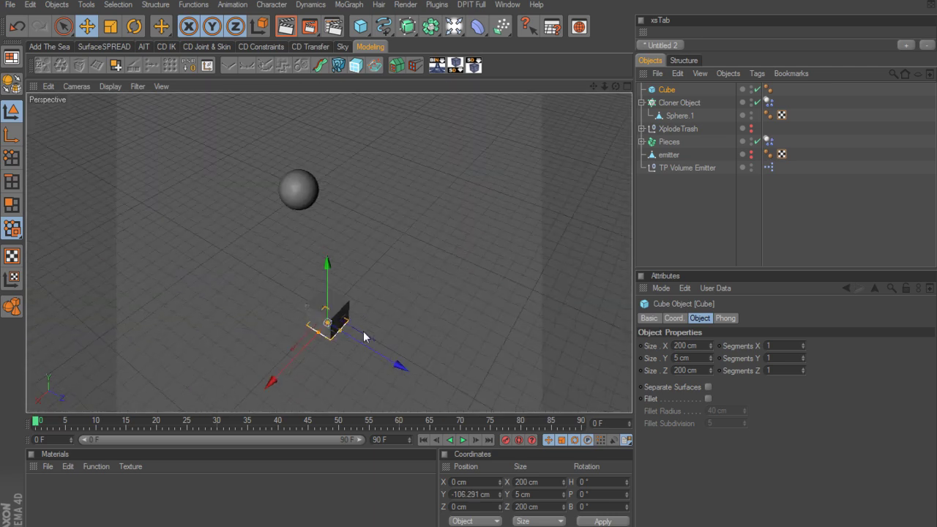
Enlarge the flat cube into a floor slab measuring about 2037 cm in X and 2275 cm in Z
{"action": "left_click_drag", "start_coordinate": [341, 331], "coordinate": [212, 444]}
{"action": "left_click_drag", "start_coordinate": [566, 206], "coordinate": [563, 146], "text": "alt"}
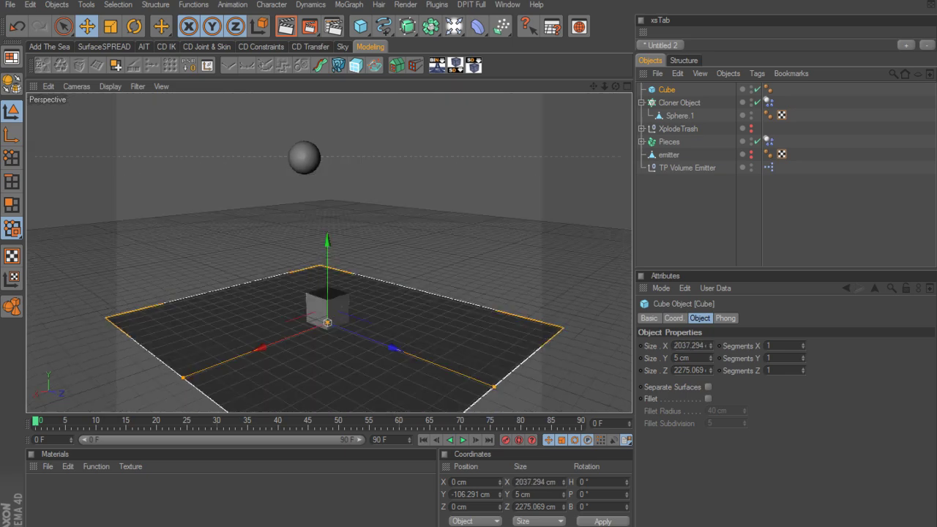
{"action": "middle_click_drag", "start_coordinate": [563, 207], "coordinate": [564, 142], "text": "alt"}
{"action": "right_click_drag", "start_coordinate": [564, 190], "coordinate": [633, 190], "text": "alt"}
{"action": "left_click_drag", "start_coordinate": [575, 201], "coordinate": [563, 254], "text": "alt"}
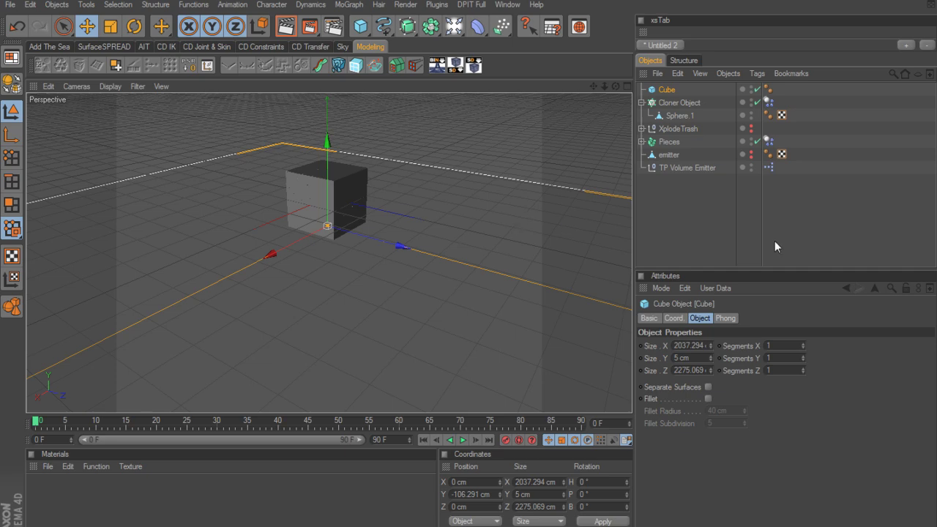
Set the animation length to 150 frames, extend the preview range to frame 150, and play the simulation
{"action": "left_click_drag", "start_coordinate": [401, 439], "coordinate": [324, 439]}
{"action": "type", "text": "150"}
{"action": "key", "text": "Return"}
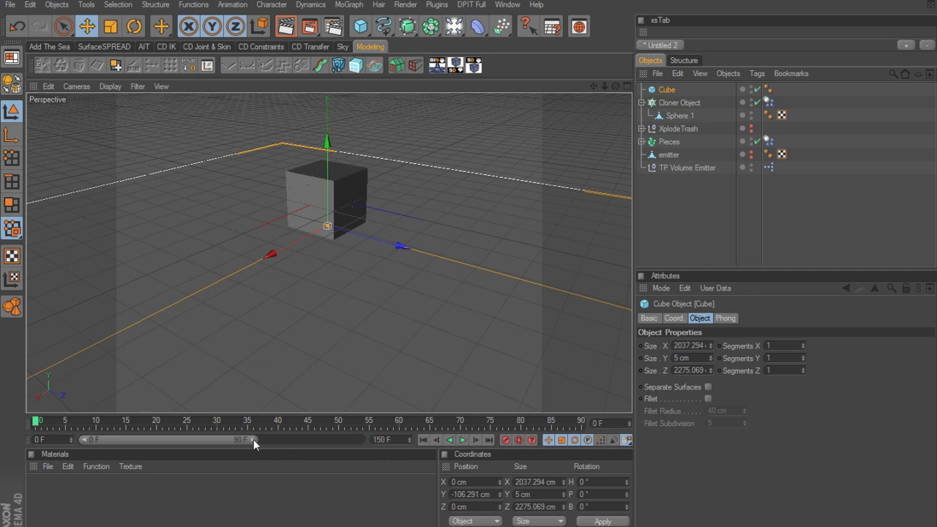
{"action": "left_click_drag", "start_coordinate": [253, 439], "coordinate": [379, 440]}
{"action": "left_click", "coordinate": [463, 442]}
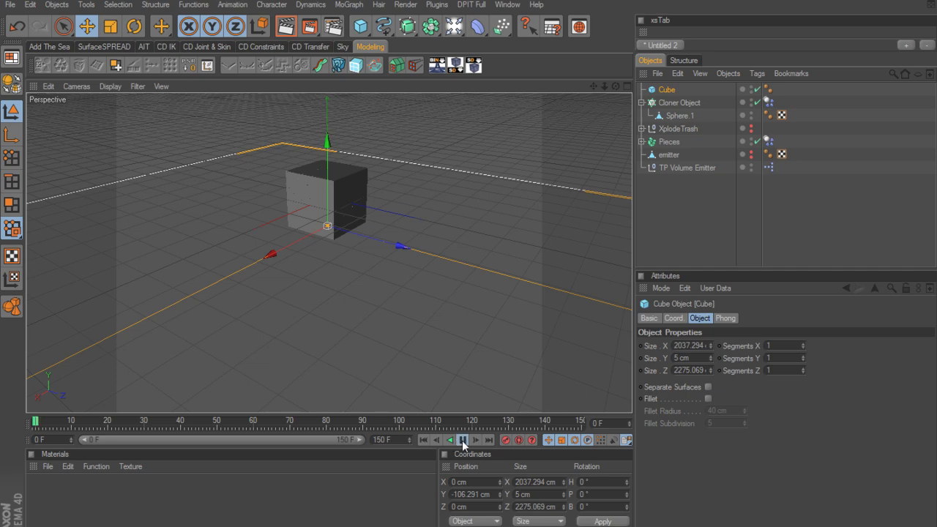
Rewind the simulation and give the floor Cube a copy of the Cloner Object's Rigid Body tag, acting as a non-dynamic collider
{"action": "left_click", "coordinate": [424, 439]}
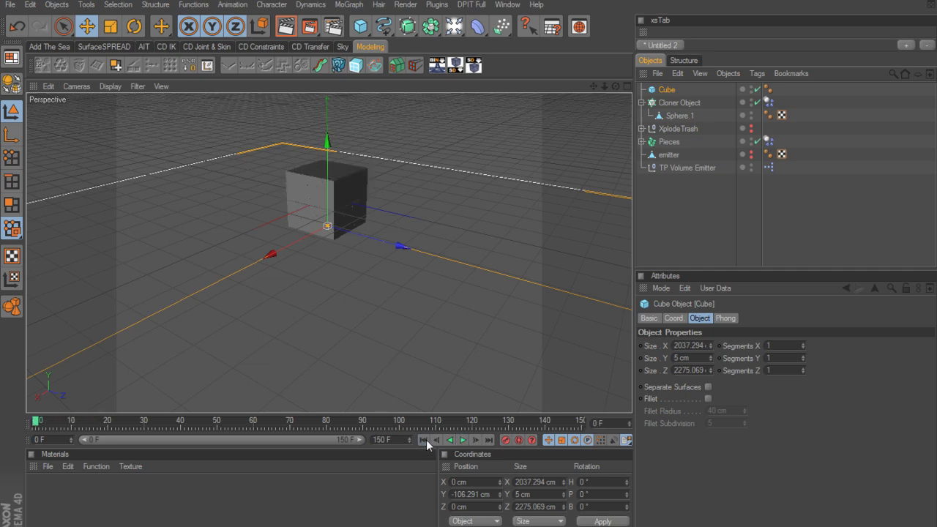
{"action": "left_click", "coordinate": [769, 101]}
{"action": "left_click_drag", "start_coordinate": [770, 102], "coordinate": [778, 92], "text": "ctrl"}
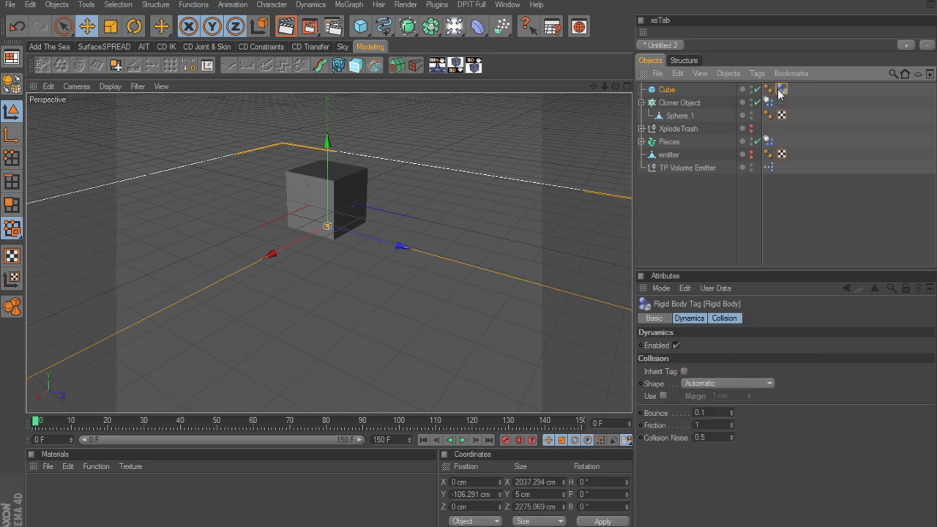
{"action": "left_click", "coordinate": [827, 235]}
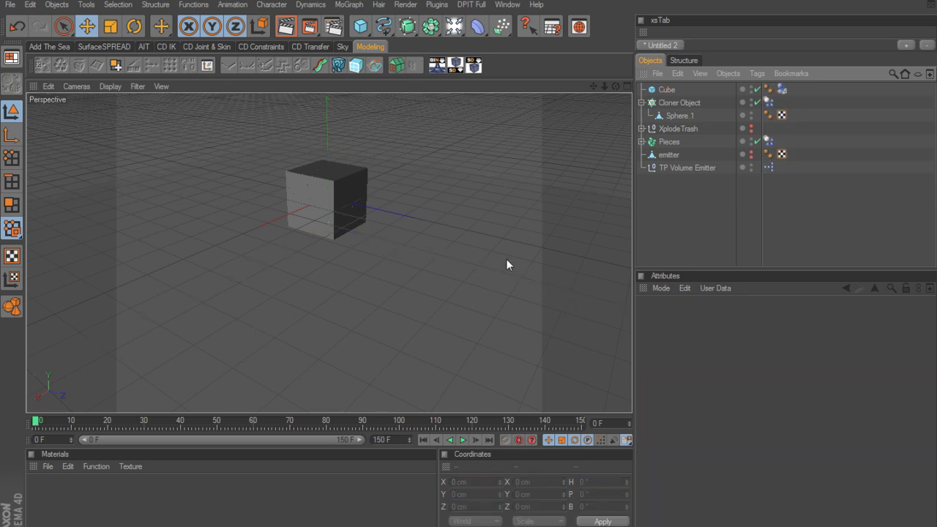
Raise the floor Cube, Cloner Object and Pieces together by about 116 cm in the Front view
{"action": "middle_click_drag", "start_coordinate": [486, 213], "coordinate": [500, 279], "text": "alt"}
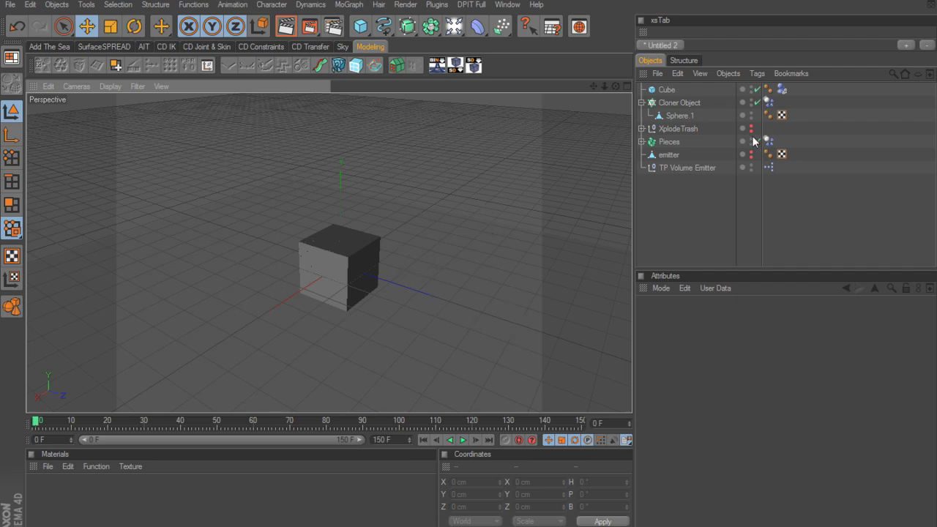
{"action": "left_click", "coordinate": [669, 90]}
{"action": "left_click", "coordinate": [671, 101], "text": "ctrl"}
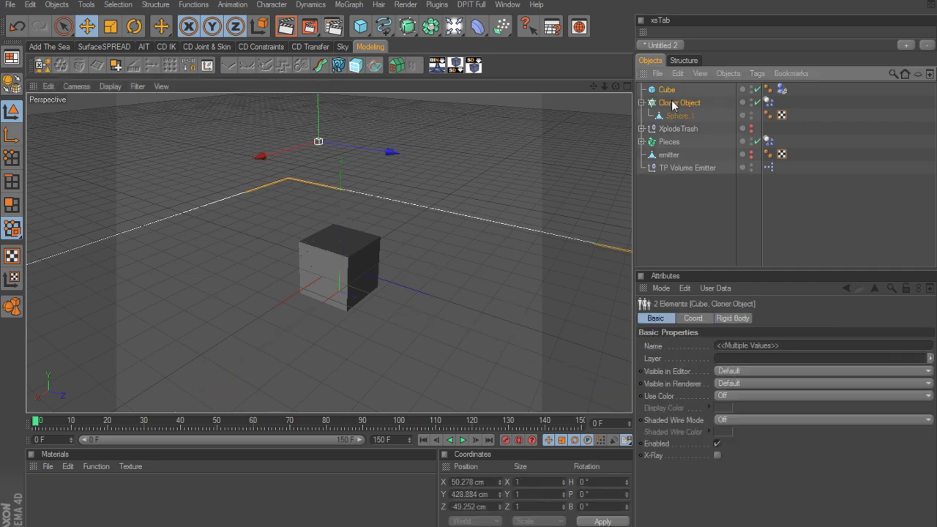
{"action": "left_click", "coordinate": [671, 143], "text": "ctrl"}
{"action": "middle_click", "coordinate": [551, 303]}
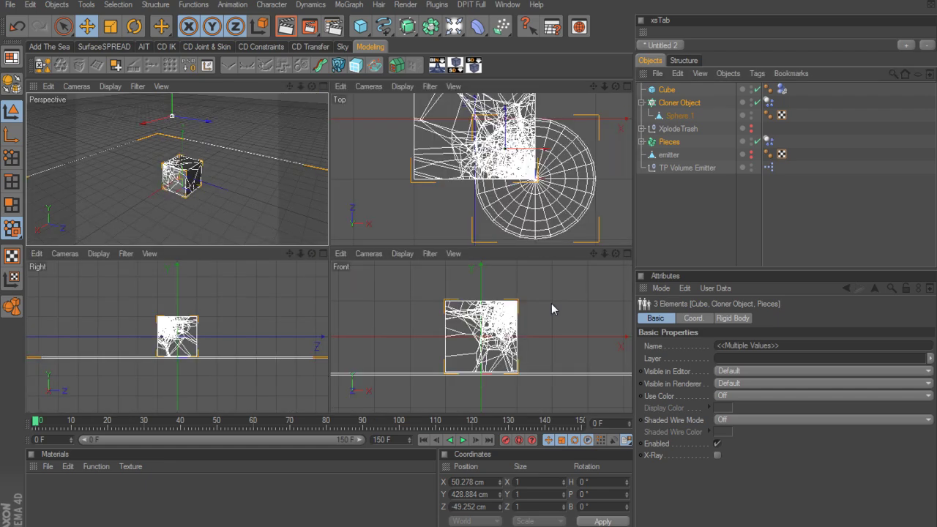
{"action": "middle_click", "coordinate": [552, 304]}
{"action": "scroll", "coordinate": [551, 303], "scroll_direction": "down", "scroll_amount": 3}
{"action": "middle_click_drag", "start_coordinate": [551, 303], "coordinate": [554, 421], "text": "alt"}
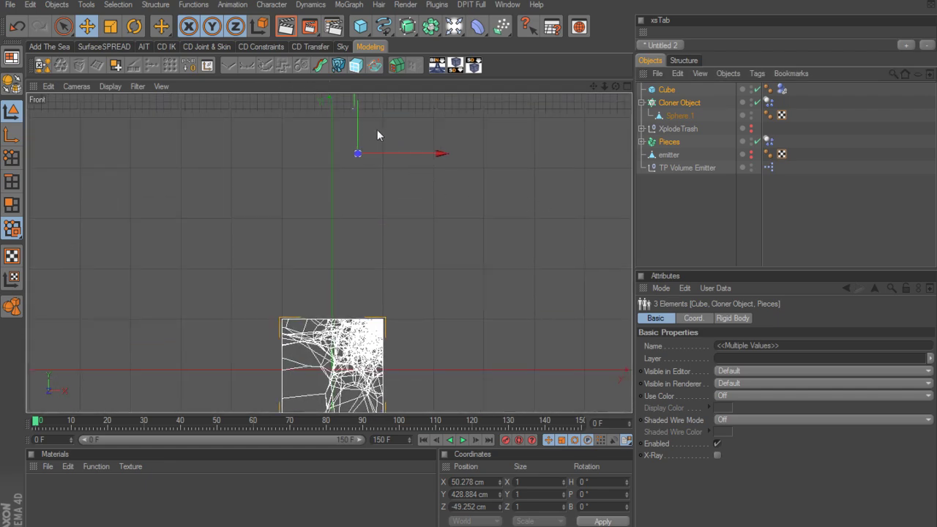
{"action": "left_click_drag", "start_coordinate": [362, 125], "coordinate": [362, 67]}
{"action": "middle_click", "coordinate": [331, 191]}
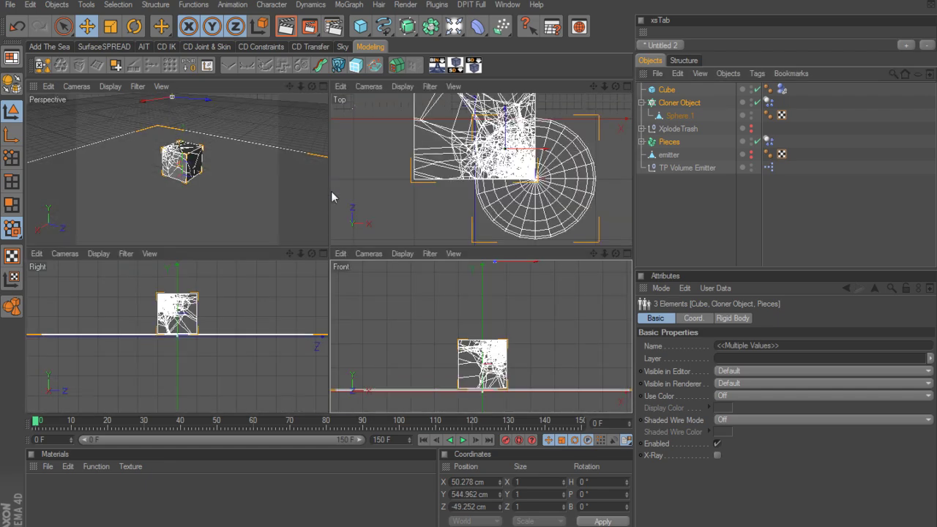
{"action": "middle_click", "coordinate": [322, 191]}
{"action": "left_click", "coordinate": [654, 194]}
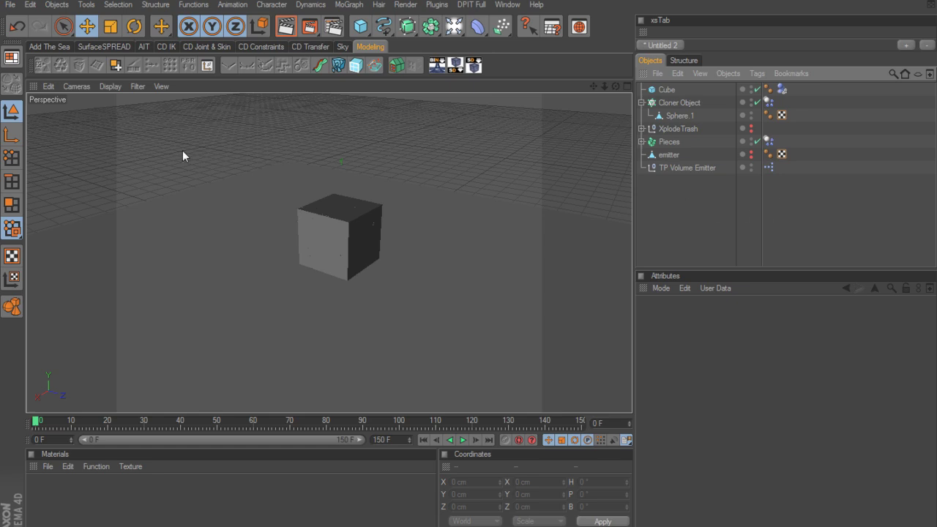
Set the perspective view to Gouraud Shading (Lines) and play the simulation to frame 79, rewinding it after checking the impact
{"action": "left_click", "coordinate": [111, 87]}
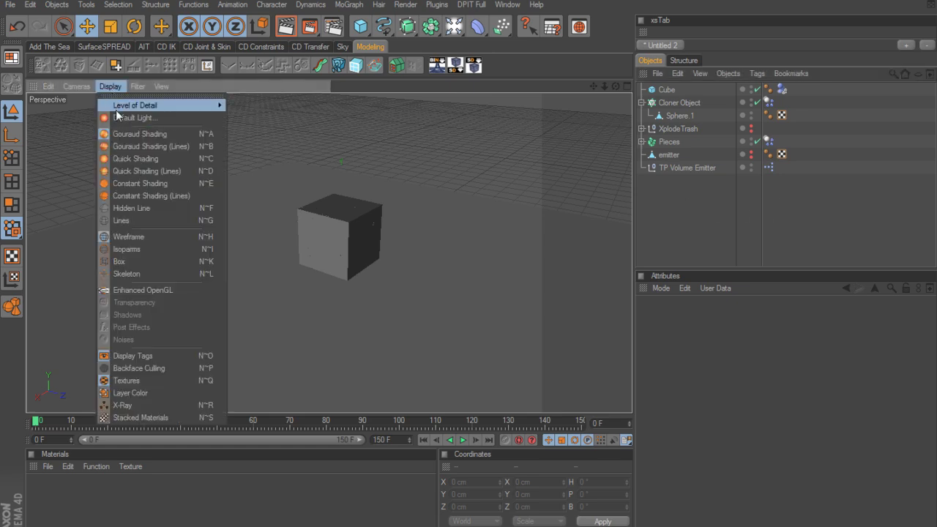
{"action": "left_click", "coordinate": [150, 146]}
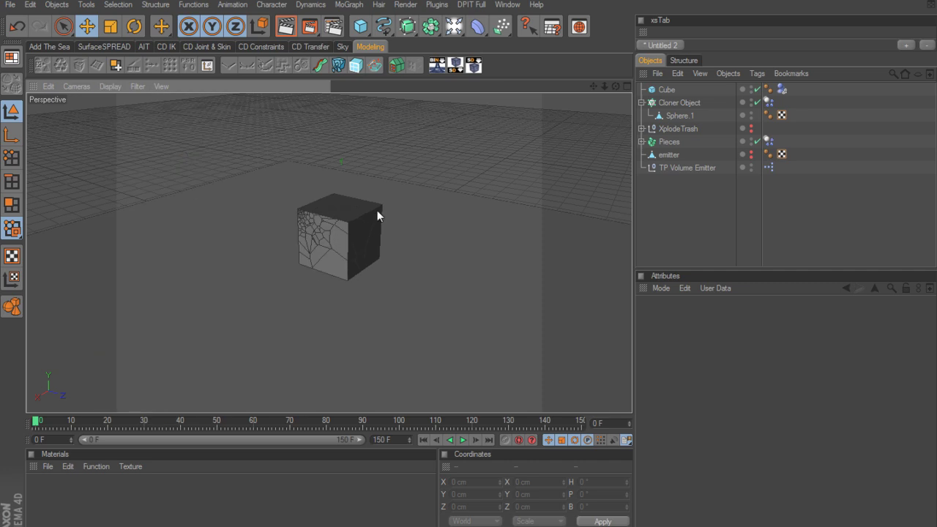
{"action": "left_click", "coordinate": [464, 440]}
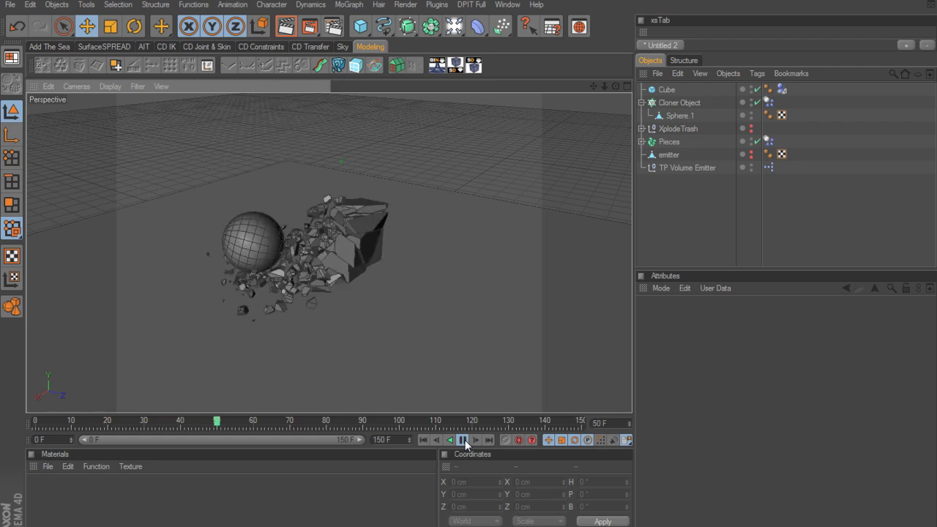
{"action": "left_click", "coordinate": [463, 440]}
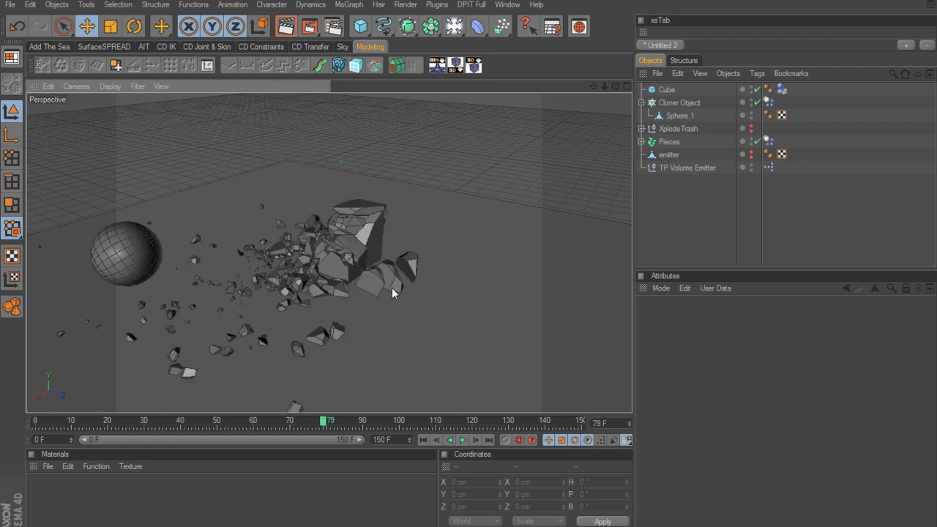
{"action": "mouse_move", "coordinate": [391, 364]}
{"action": "left_mouse_down", "text": "alt"}
{"action": "mouse_move", "coordinate": [399, 409]}
{"action": "mouse_move", "coordinate": [512, 406]}
{"action": "mouse_move", "coordinate": [404, 395]}
{"action": "mouse_move", "coordinate": [400, 381]}
{"action": "left_mouse_up", "text": "alt"}
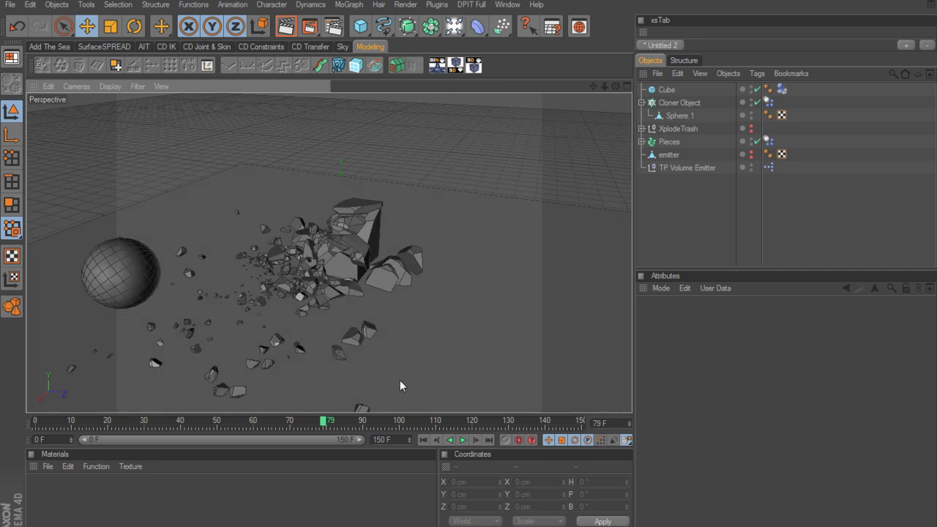
{"action": "left_click", "coordinate": [422, 440]}
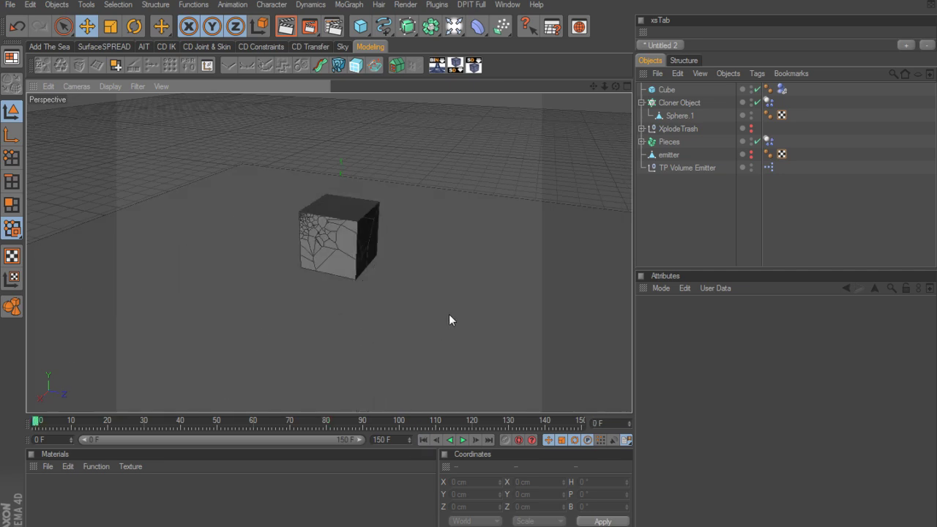
Set the Trigger of the Pieces object's Rigid Body tag to On Collision
{"action": "left_click", "coordinate": [673, 144]}
{"action": "left_click", "coordinate": [768, 141]}
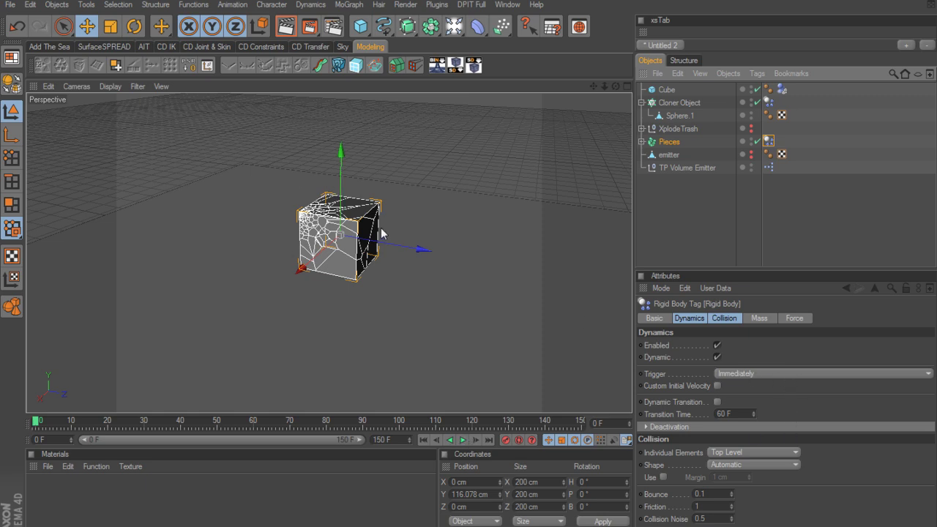
{"action": "left_click", "coordinate": [755, 373]}
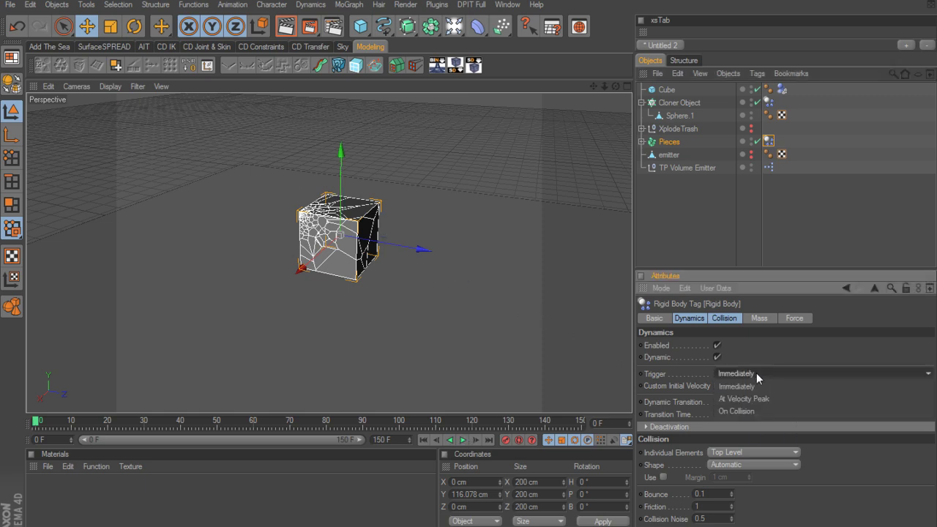
{"action": "left_click", "coordinate": [754, 407]}
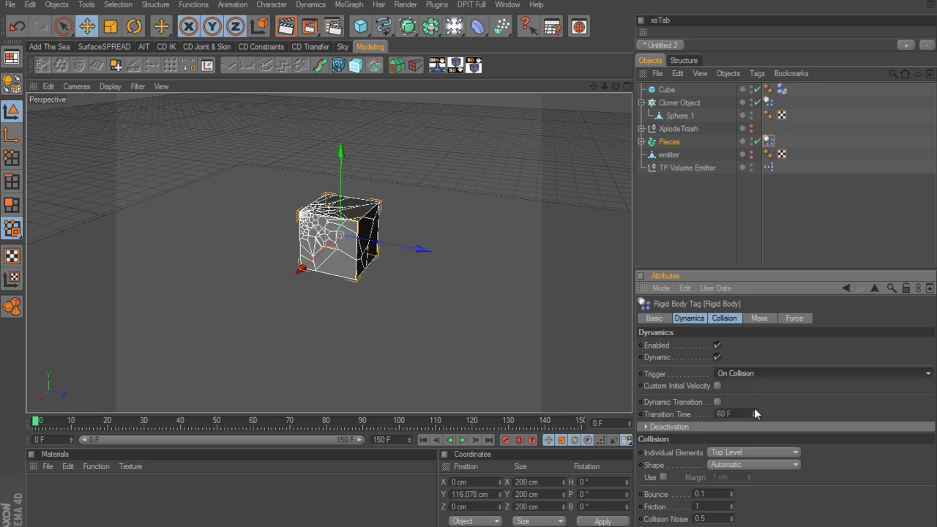
{"action": "left_click", "coordinate": [805, 213]}
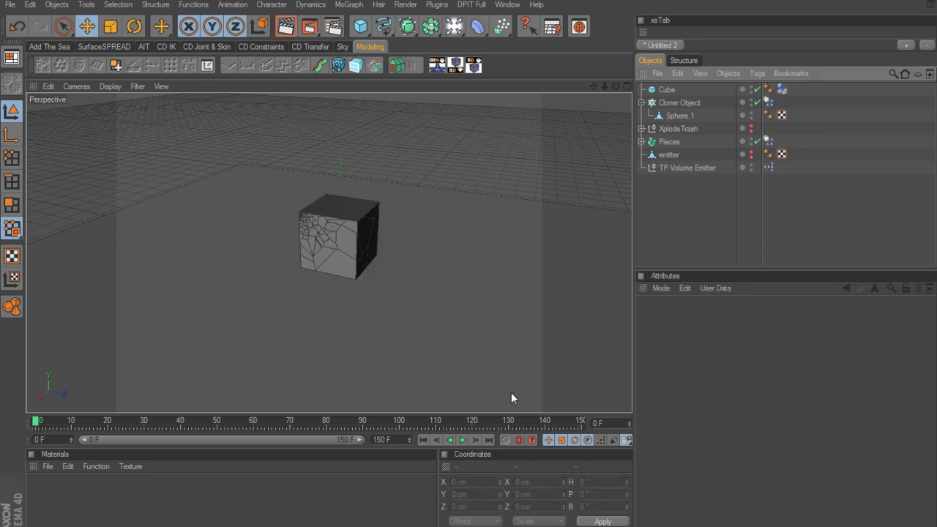
Play the simulation twice to check how the fractured cube reacts to the sphere's impact, and rewind to frame 0
{"action": "left_click", "coordinate": [464, 440]}
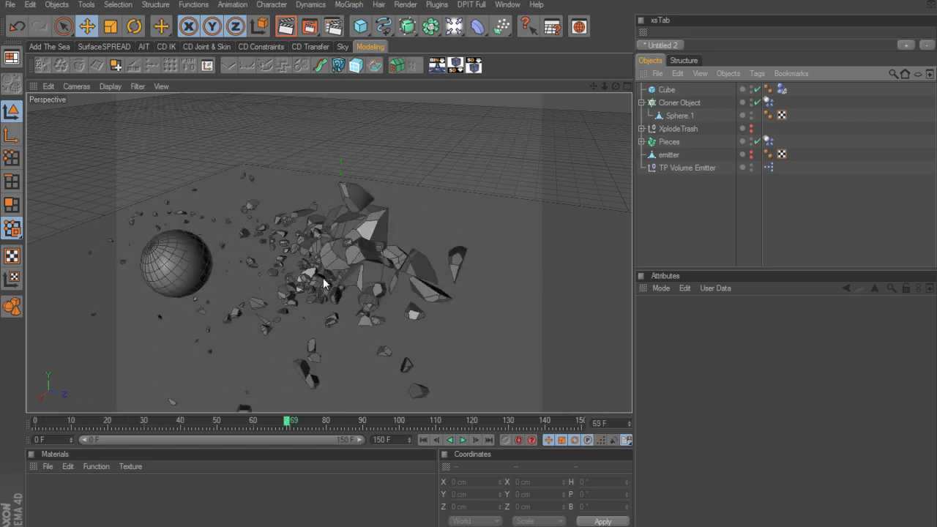
{"action": "left_click_drag", "start_coordinate": [380, 351], "coordinate": [417, 373], "text": "alt"}
{"action": "left_click", "coordinate": [423, 438]}
{"action": "left_click", "coordinate": [462, 440]}
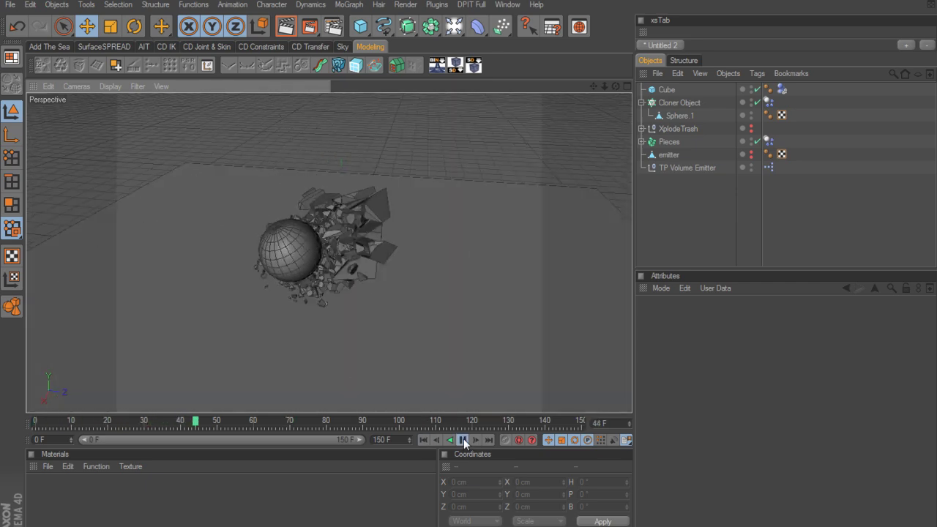
{"action": "left_click", "coordinate": [463, 440]}
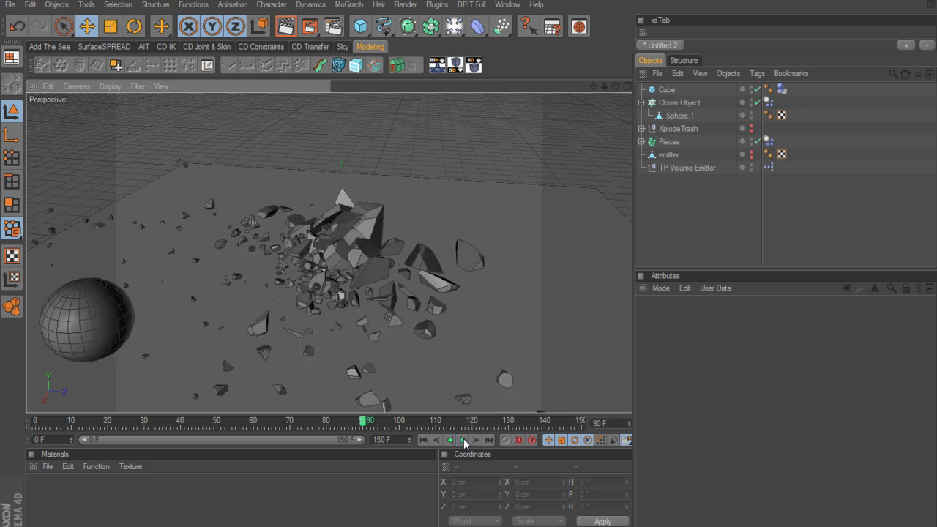
{"action": "left_click", "coordinate": [424, 440]}
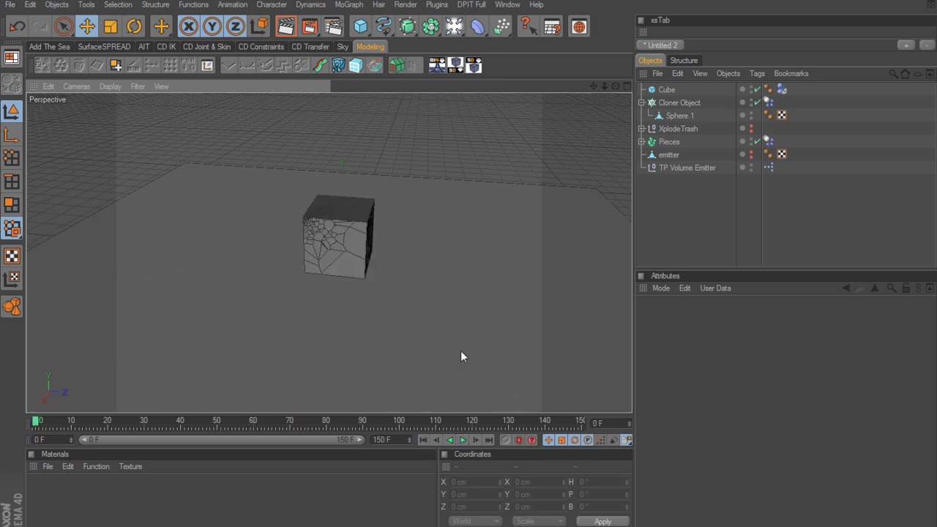
Expand the Pieces hierarchy, disable the Pieces fracture object, and select its first child, Pieces 1
{"action": "left_click", "coordinate": [641, 141]}
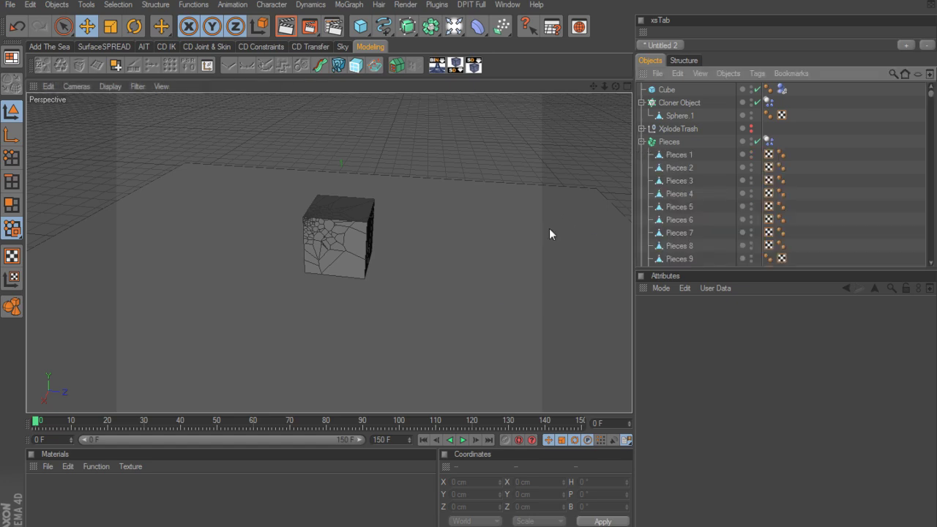
{"action": "left_click", "coordinate": [758, 143]}
{"action": "left_click_drag", "start_coordinate": [560, 260], "coordinate": [532, 257], "text": "alt"}
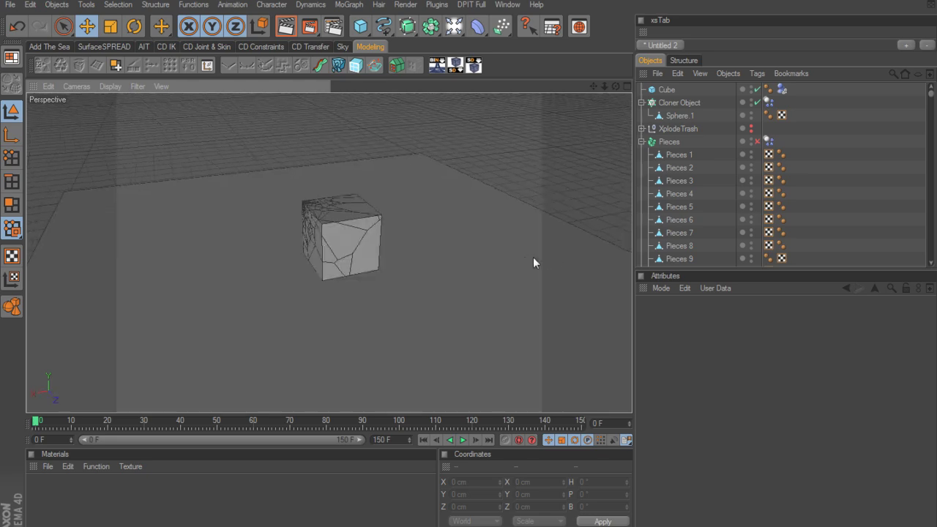
{"action": "mouse_move", "coordinate": [533, 257]}
{"action": "right_mouse_down", "text": "alt"}
{"action": "mouse_move", "coordinate": [525, 257]}
{"action": "mouse_move", "coordinate": [534, 256]}
{"action": "right_mouse_up", "text": "alt"}
{"action": "left_click_drag", "start_coordinate": [534, 257], "coordinate": [568, 246], "text": "alt"}
{"action": "left_click", "coordinate": [693, 158]}
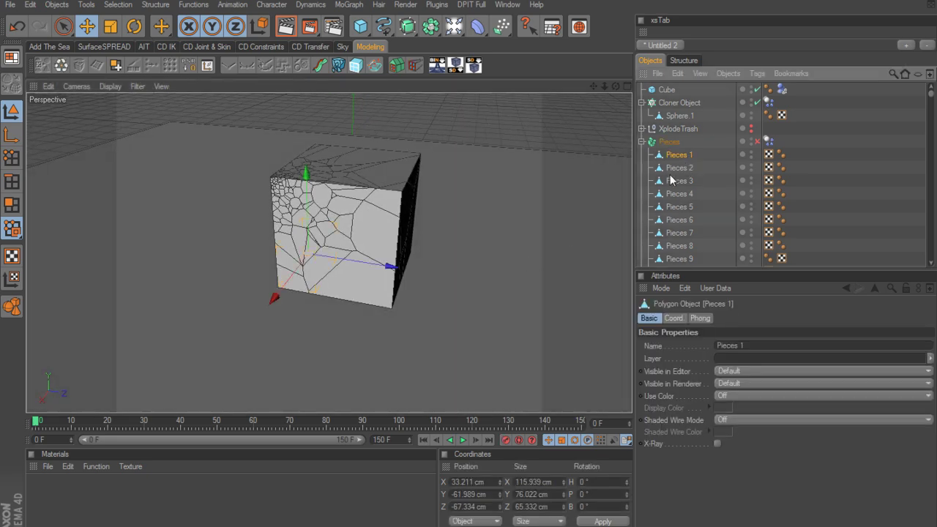
{"action": "left_click_drag", "start_coordinate": [468, 247], "coordinate": [469, 235], "text": "alt"}
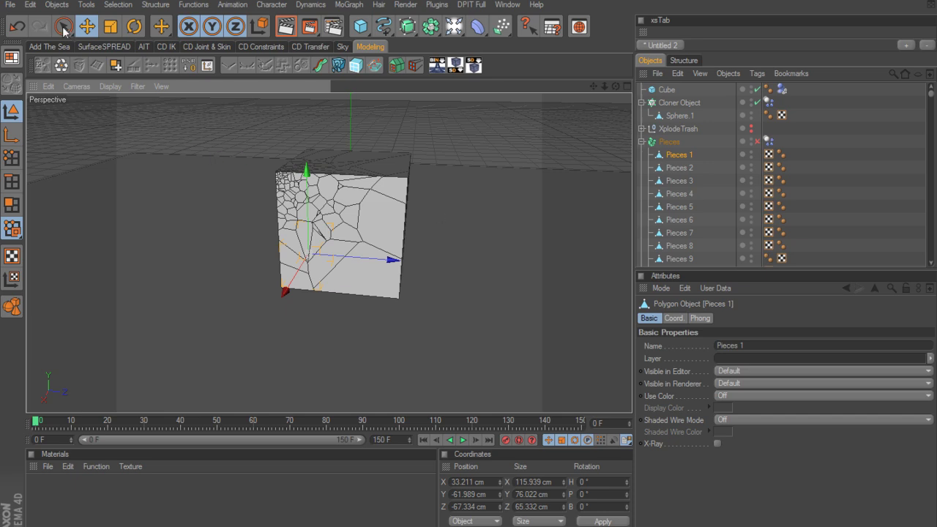
Select the large fragments on the side of the cube away from the impact corner with a Rectangle Selection in the Front view
{"action": "left_click_drag", "start_coordinate": [63, 28], "coordinate": [105, 38]}
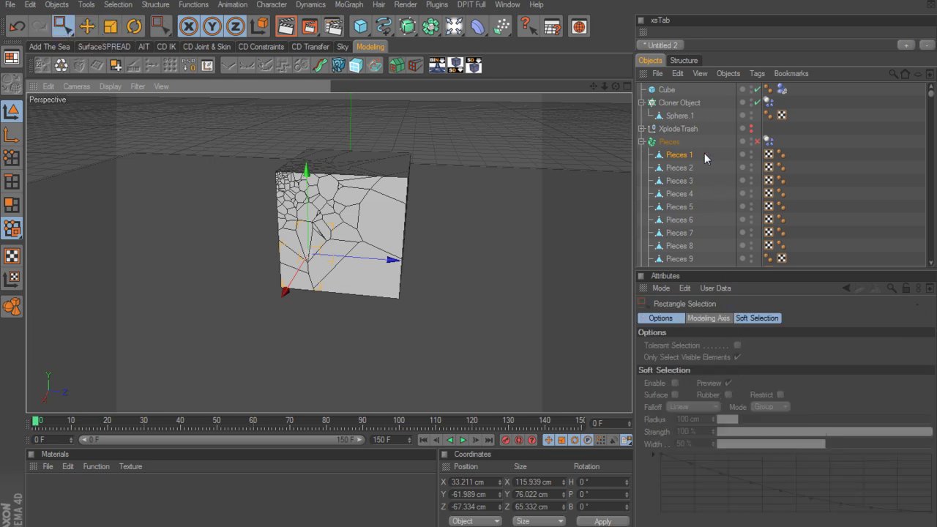
{"action": "left_click", "coordinate": [670, 142]}
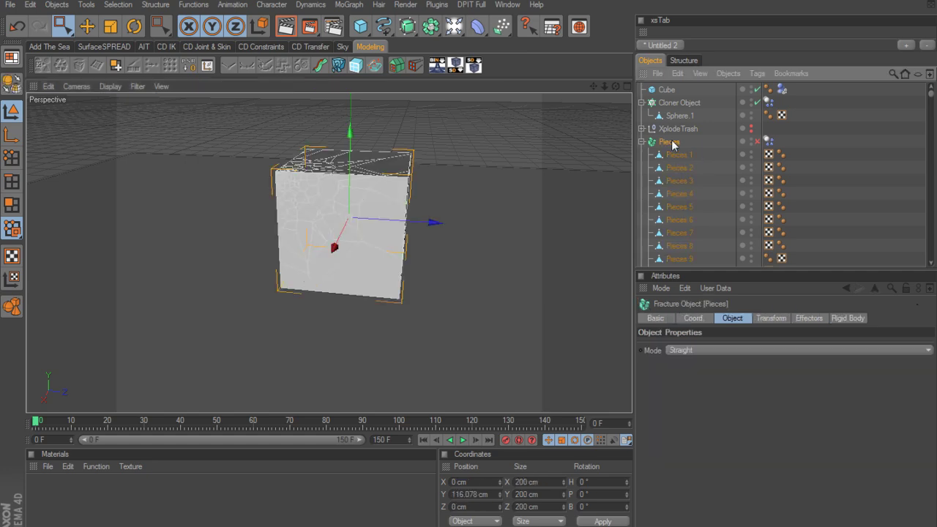
{"action": "middle_click", "coordinate": [576, 286]}
{"action": "middle_click", "coordinate": [467, 315]}
{"action": "middle_click_drag", "start_coordinate": [461, 348], "coordinate": [487, 299], "text": "alt"}
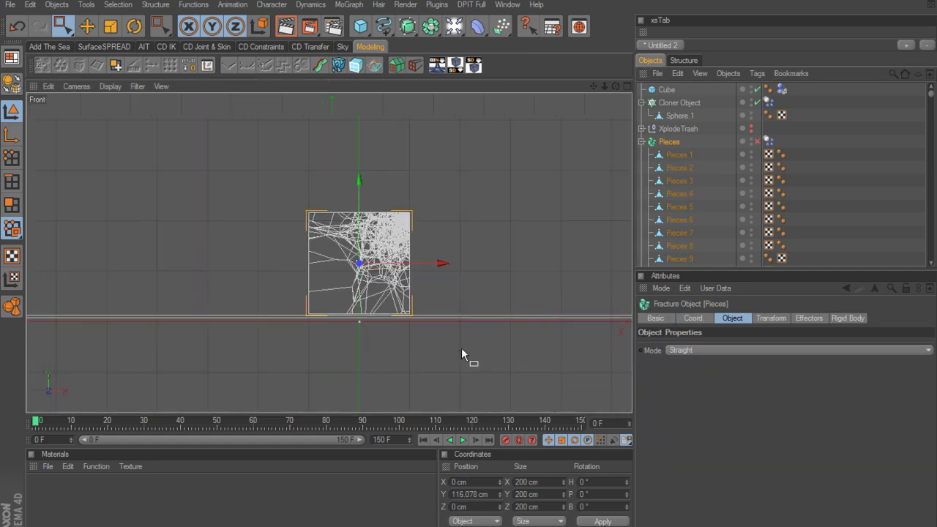
{"action": "scroll", "coordinate": [461, 355], "scroll_direction": "up", "scroll_amount": 3}
{"action": "left_click", "coordinate": [62, 28]}
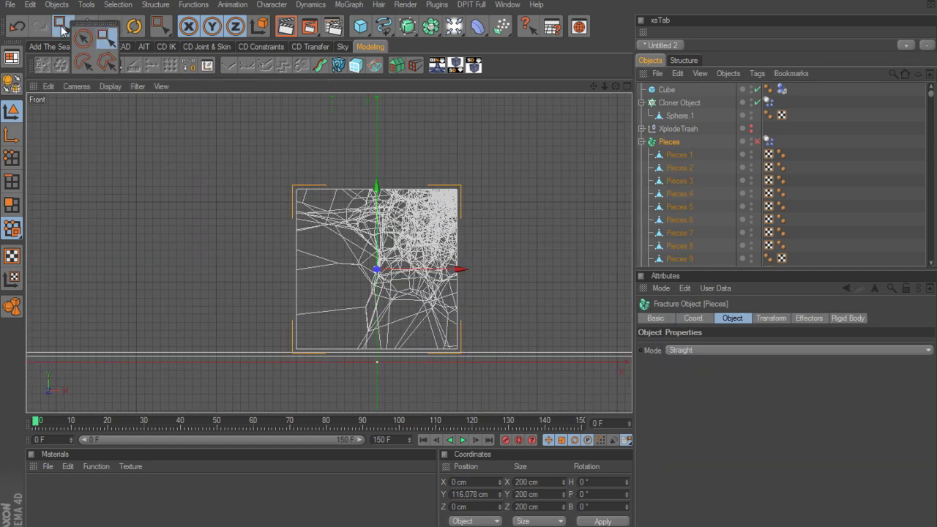
{"action": "left_click", "coordinate": [107, 39]}
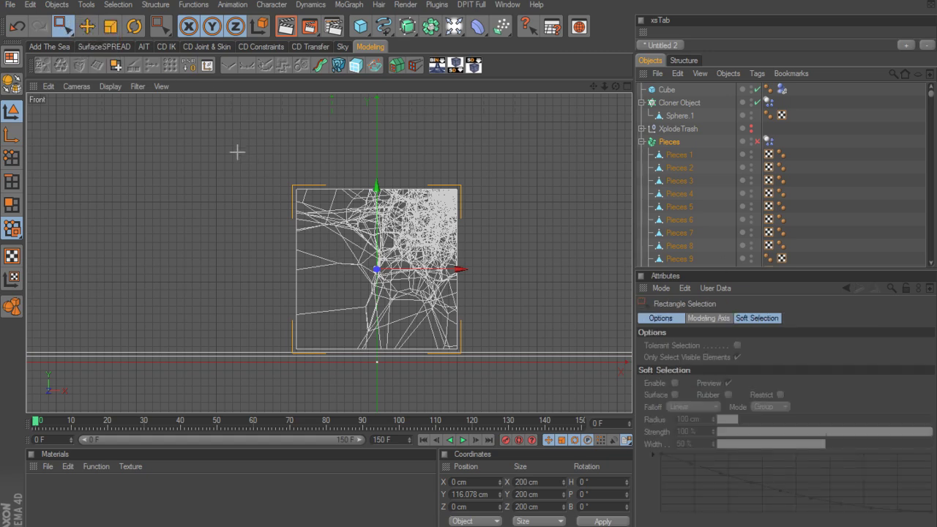
{"action": "left_click_drag", "start_coordinate": [236, 151], "coordinate": [350, 395]}
{"action": "middle_click", "coordinate": [350, 394]}
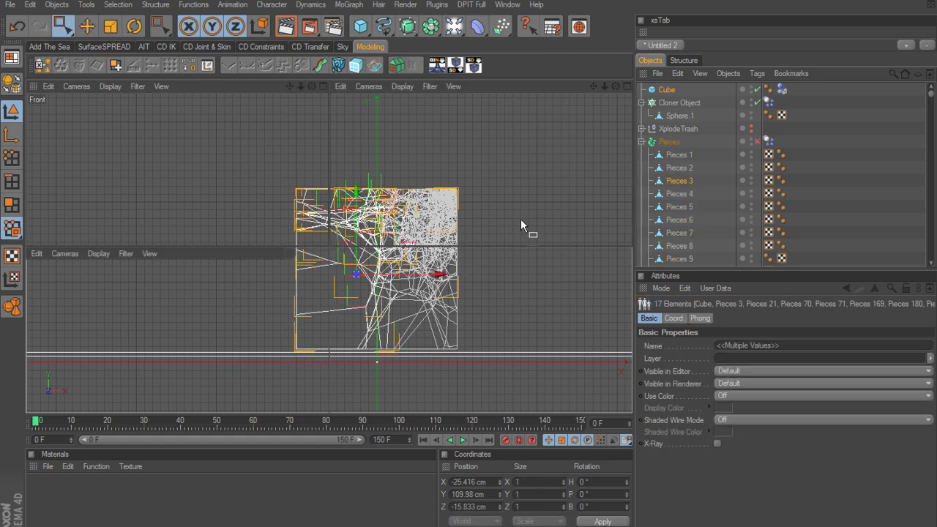
{"action": "middle_click", "coordinate": [288, 214]}
{"action": "left_click_drag", "start_coordinate": [410, 242], "coordinate": [480, 189], "text": "alt"}
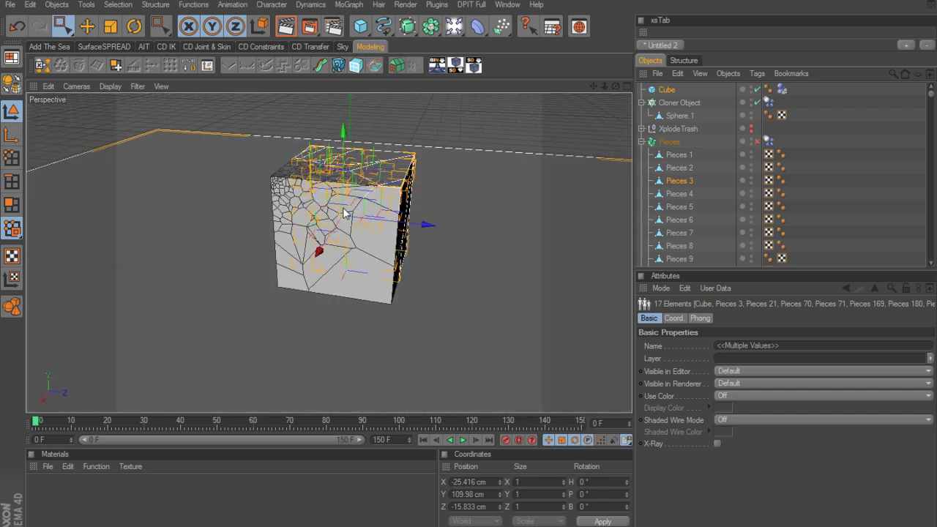
{"action": "left_click_drag", "start_coordinate": [345, 211], "coordinate": [340, 238], "text": "alt"}
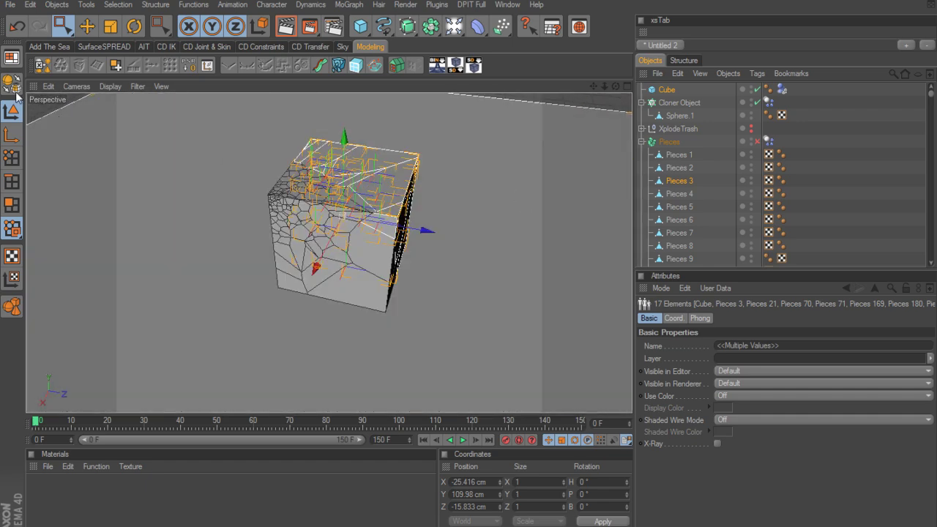
Switch to the Move tool and clear the current fragment selection
{"action": "left_click", "coordinate": [88, 27]}
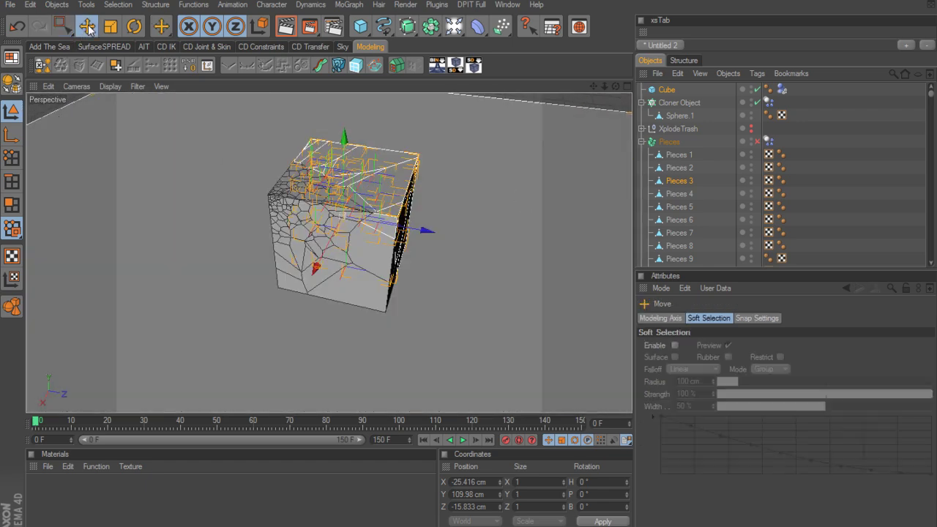
{"action": "left_click", "coordinate": [821, 168]}
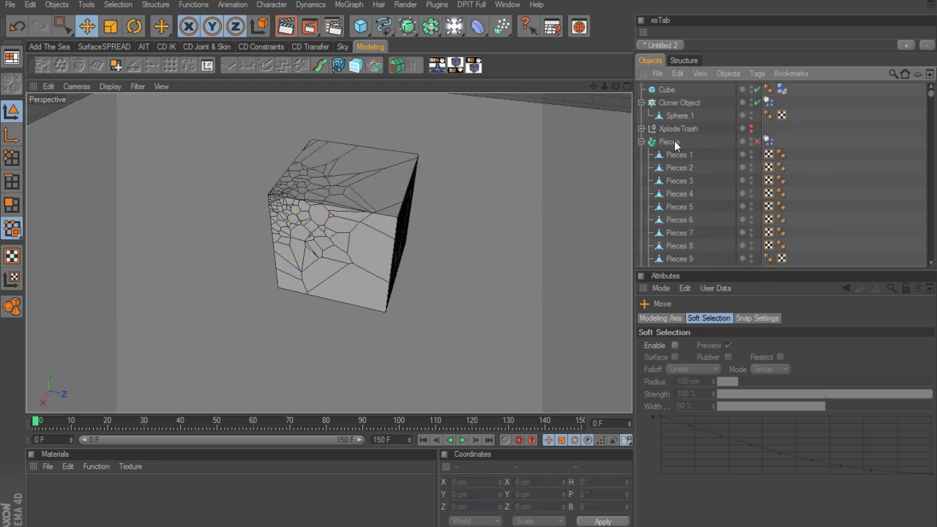
{"action": "right_click_drag", "start_coordinate": [529, 222], "coordinate": [432, 222], "text": "alt"}
{"action": "left_click_drag", "start_coordinate": [529, 222], "coordinate": [505, 176], "text": "alt"}
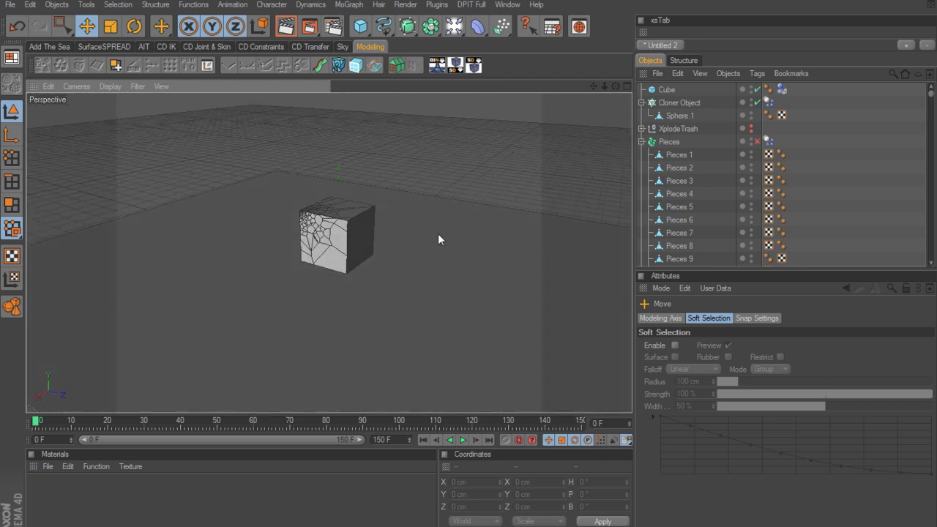
{"action": "right_click_drag", "start_coordinate": [415, 237], "coordinate": [483, 233], "text": "alt"}
{"action": "middle_click_drag", "start_coordinate": [483, 233], "coordinate": [483, 278], "text": "alt"}
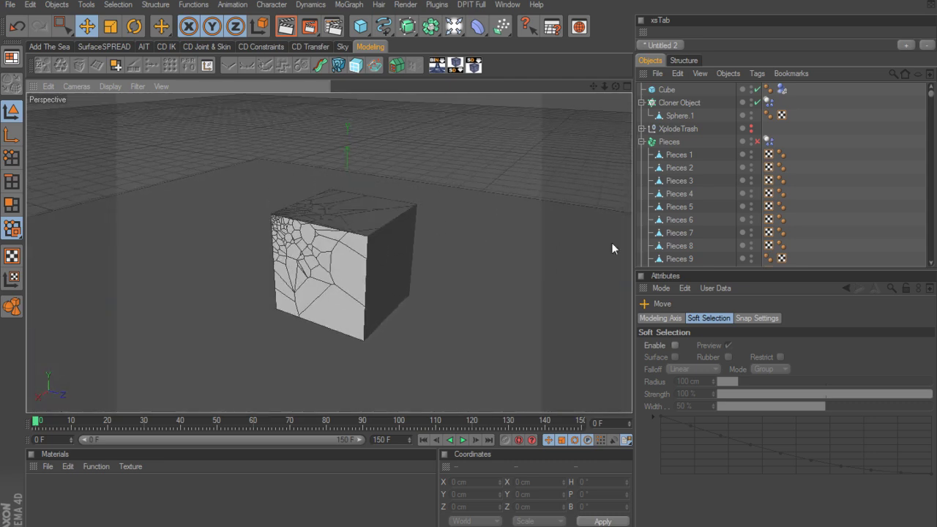
Select Pieces 2 and then Pieces 88 in the hierarchy to check where each fragment sits in the cube
{"action": "left_click", "coordinate": [680, 152]}
{"action": "left_click", "coordinate": [679, 170]}
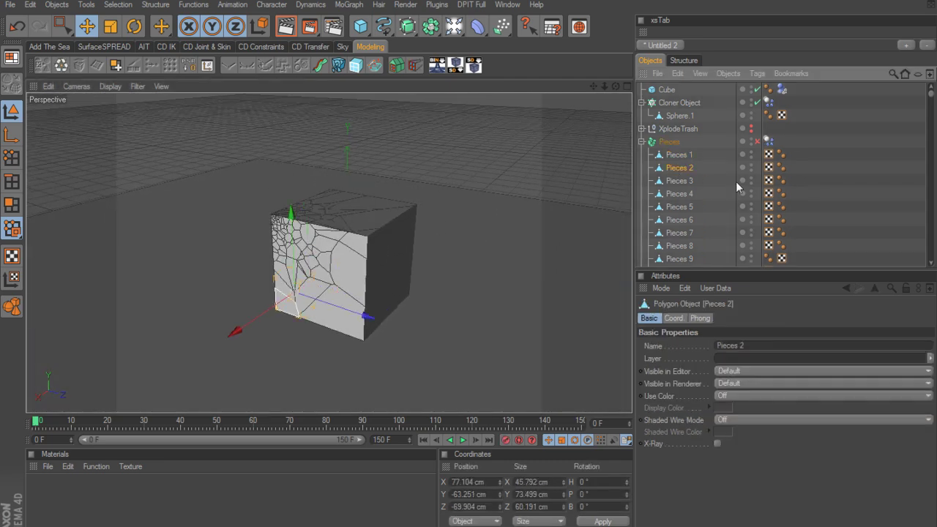
{"action": "scroll", "coordinate": [736, 181], "scroll_direction": "down", "scroll_amount": 20}
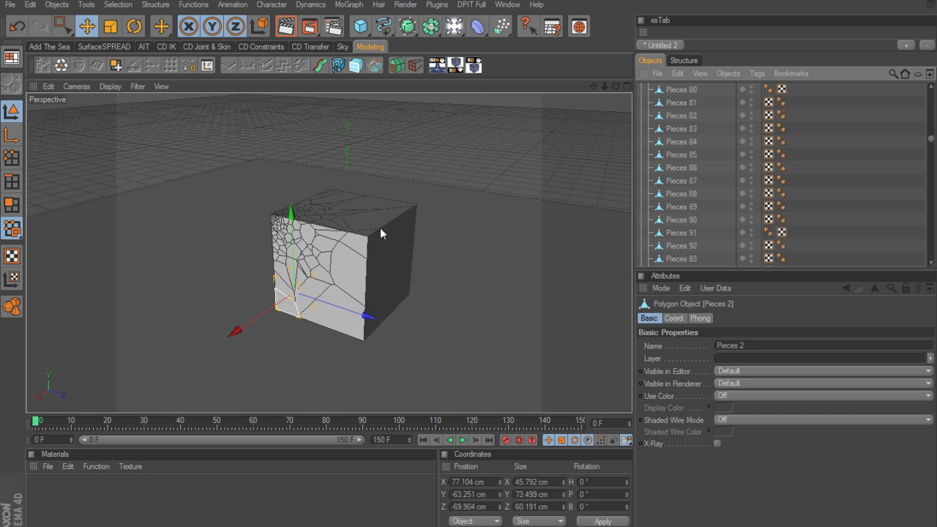
{"action": "left_click", "coordinate": [714, 193]}
{"action": "scroll", "coordinate": [715, 193], "scroll_direction": "down", "scroll_amount": 20}
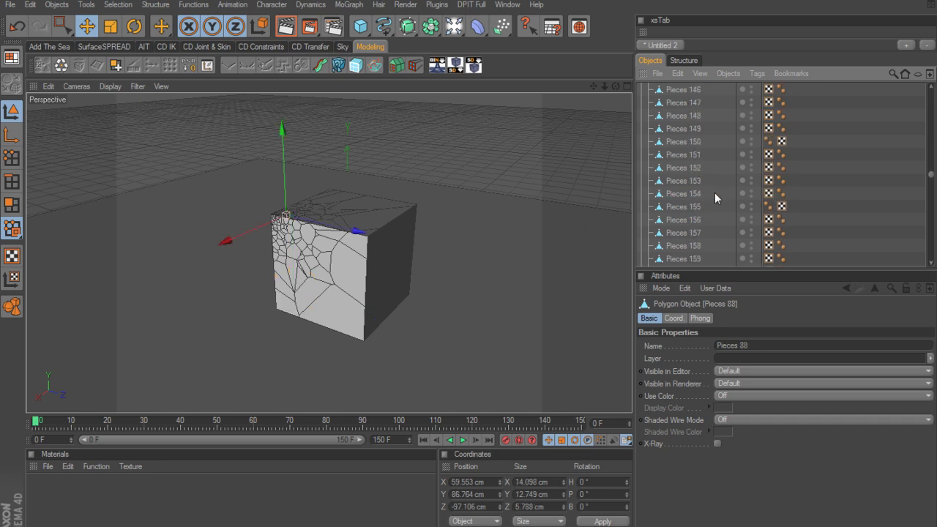
{"action": "scroll", "coordinate": [714, 193], "scroll_direction": "down", "scroll_amount": 16}
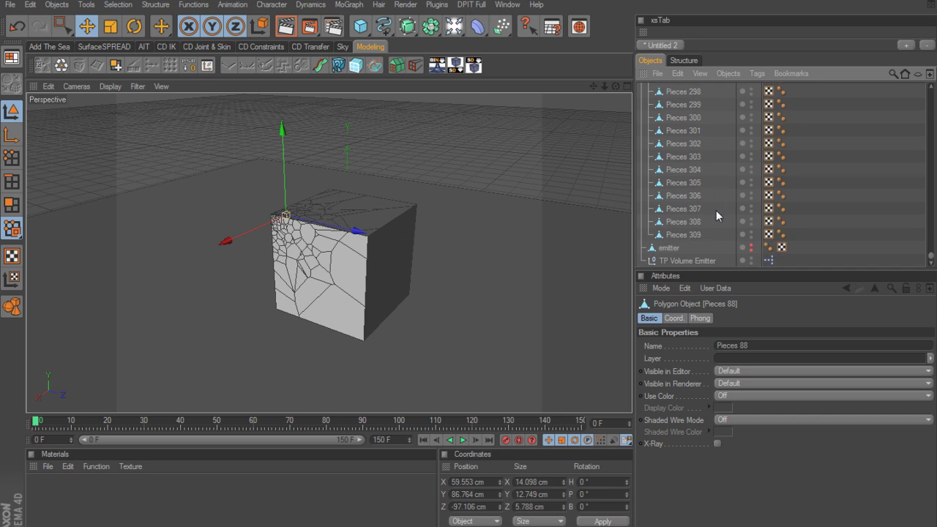
Select Pieces 286 through 309, and add the large fragments Pieces 257, Pieces 3 and Pieces 169 to the selection
{"action": "left_click_drag", "start_coordinate": [715, 235], "coordinate": [677, 90]}
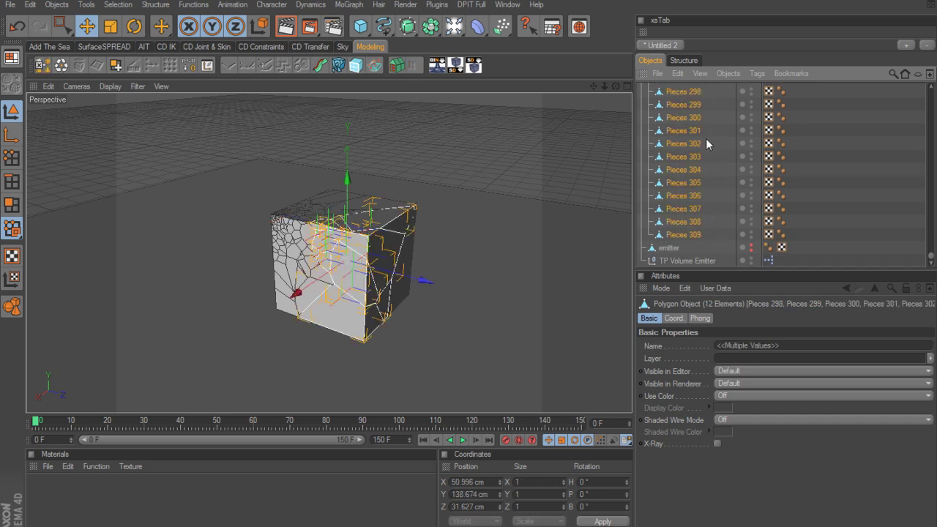
{"action": "scroll", "coordinate": [710, 160], "scroll_direction": "up", "scroll_amount": 4}
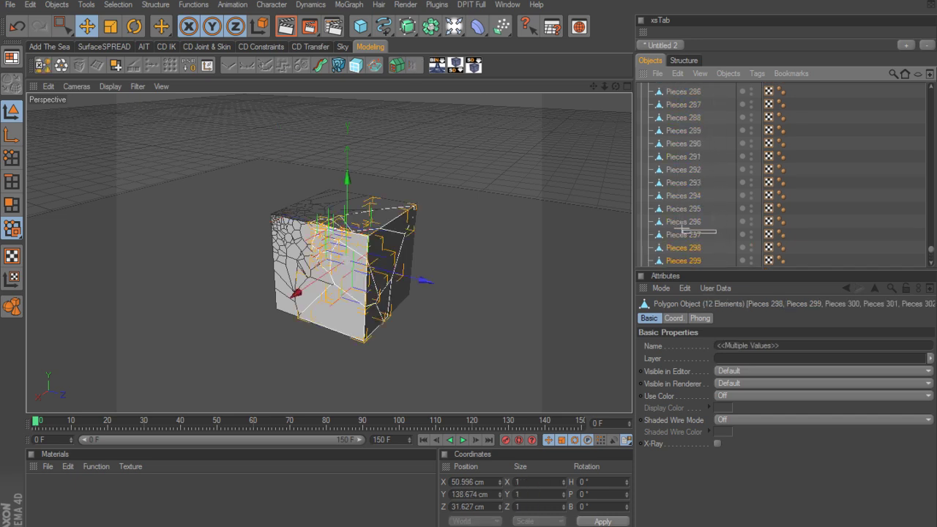
{"action": "left_click_drag", "start_coordinate": [682, 230], "coordinate": [668, 94], "text": "shift"}
{"action": "left_click_drag", "start_coordinate": [567, 221], "coordinate": [529, 229], "text": "alt"}
{"action": "left_click", "coordinate": [366, 330], "text": "shift"}
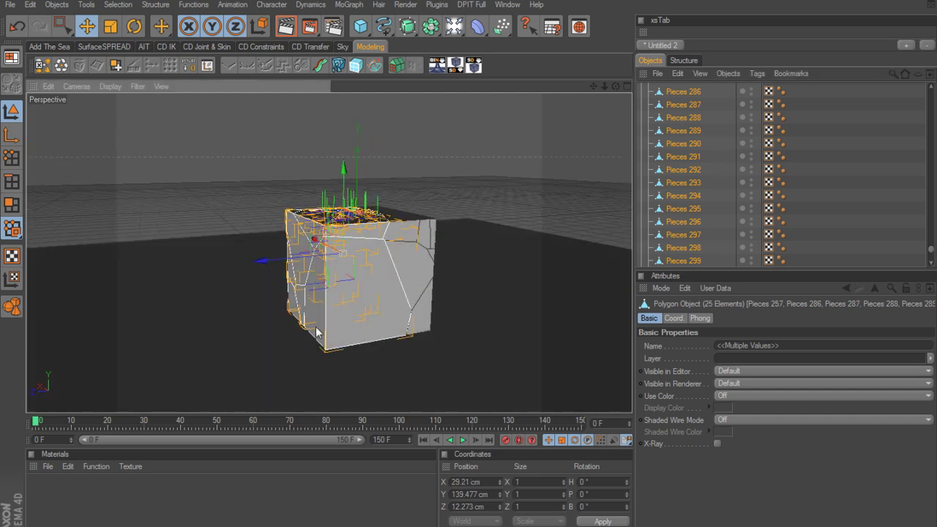
{"action": "left_click_drag", "start_coordinate": [316, 328], "coordinate": [404, 318], "text": "alt"}
{"action": "left_click", "coordinate": [364, 348], "text": "shift"}
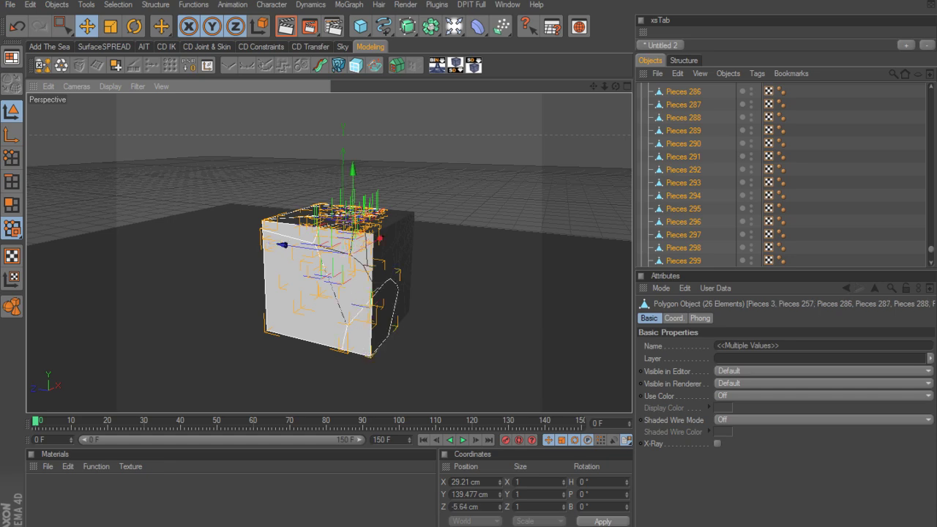
{"action": "left_click", "coordinate": [352, 294], "text": "shift"}
{"action": "left_click_drag", "start_coordinate": [502, 232], "coordinate": [351, 254], "text": "alt"}
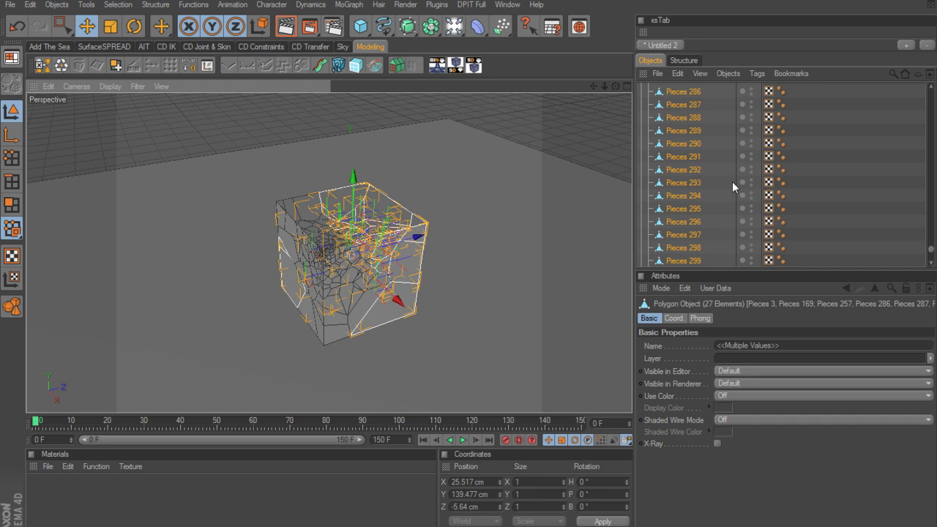
Move the selected fragments out of the Pieces hierarchy into their own null, and re-enable the Pieces object
{"action": "key", "text": "Delete"}
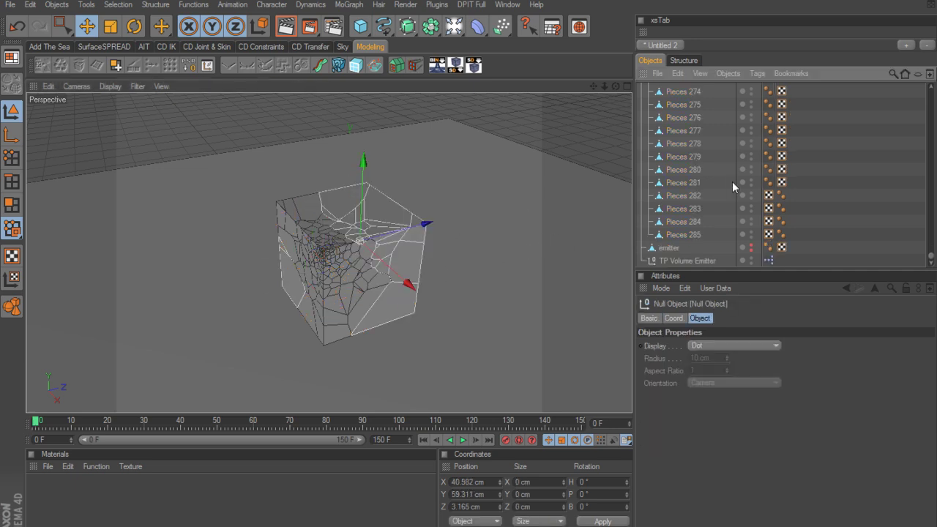
{"action": "scroll", "coordinate": [731, 182], "scroll_direction": "up", "scroll_amount": 15}
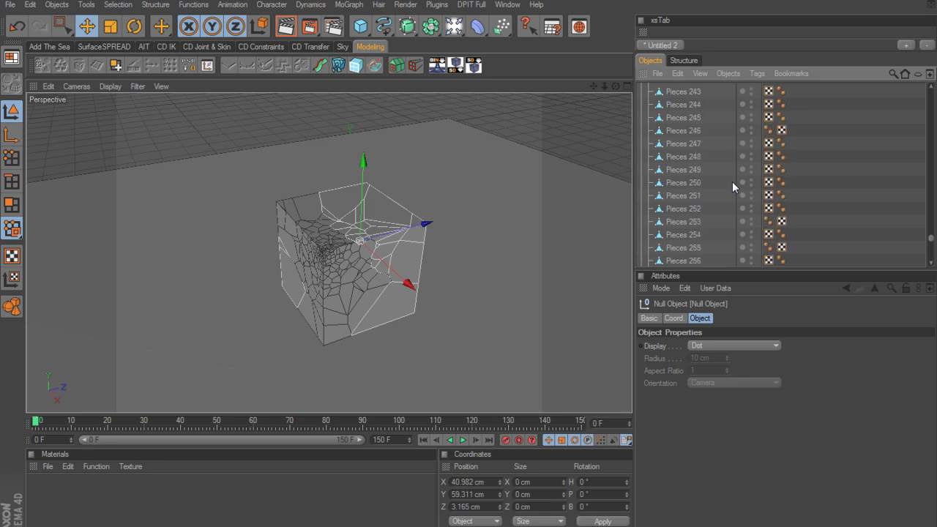
{"action": "scroll", "coordinate": [732, 182], "scroll_direction": "up", "scroll_amount": 17}
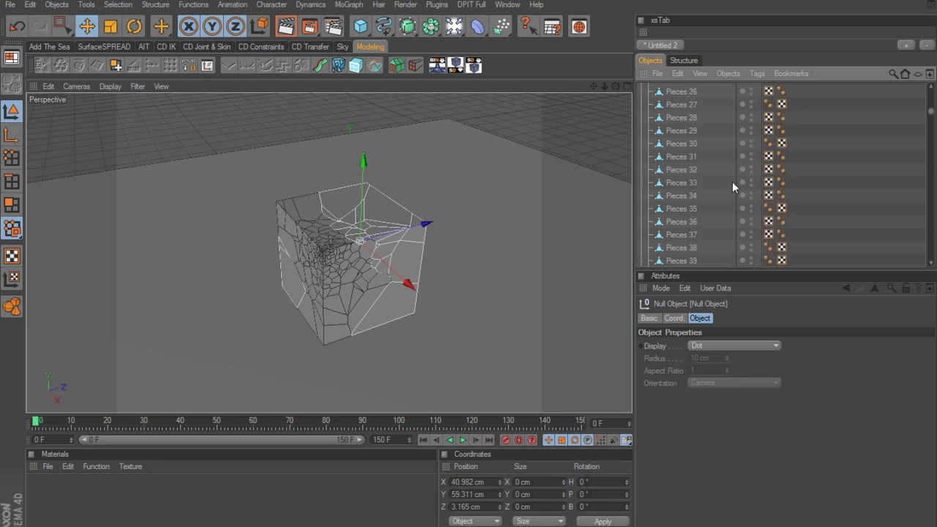
{"action": "left_click_drag", "start_coordinate": [700, 181], "coordinate": [672, 141]}
{"action": "left_click", "coordinate": [643, 155]}
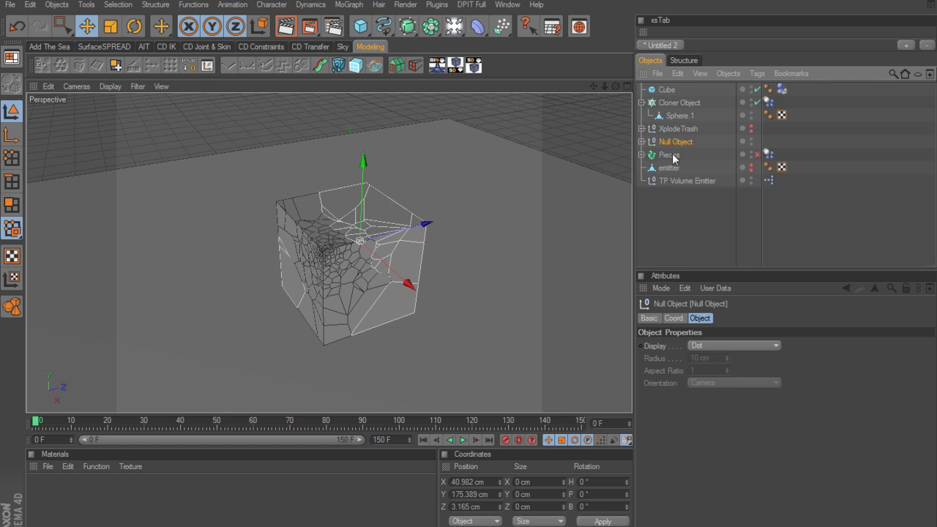
{"action": "left_click", "coordinate": [757, 155]}
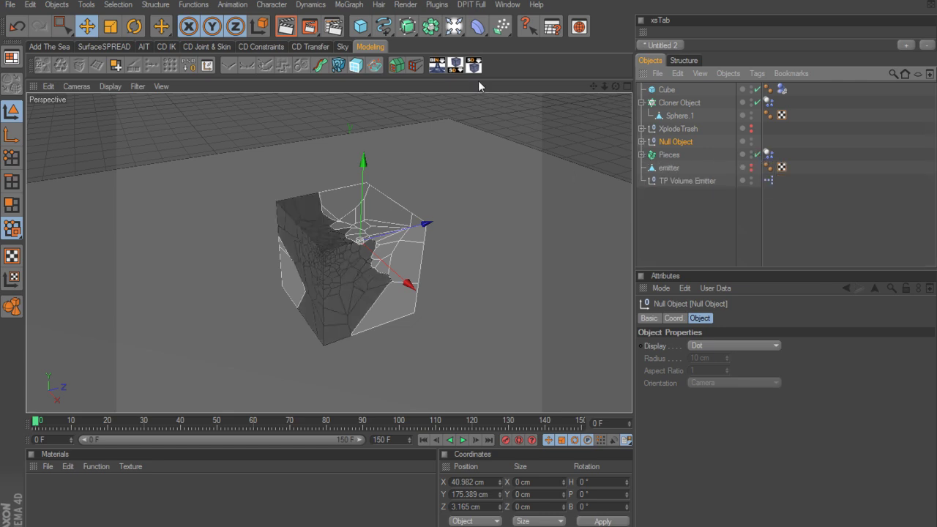
Add a MoGraph Fracture Object and copy the Cloner Object's Rigid Body tag onto it
{"action": "left_click", "coordinate": [350, 6]}
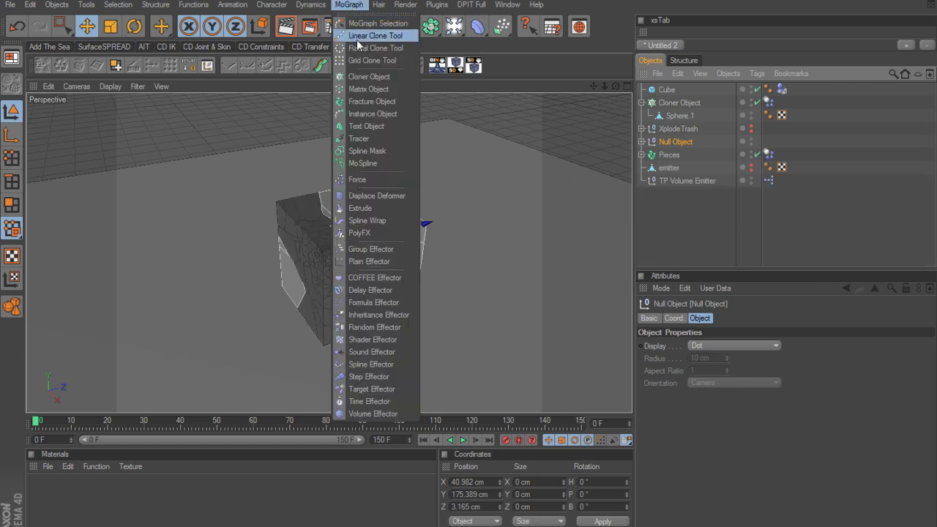
{"action": "left_click", "coordinate": [364, 101]}
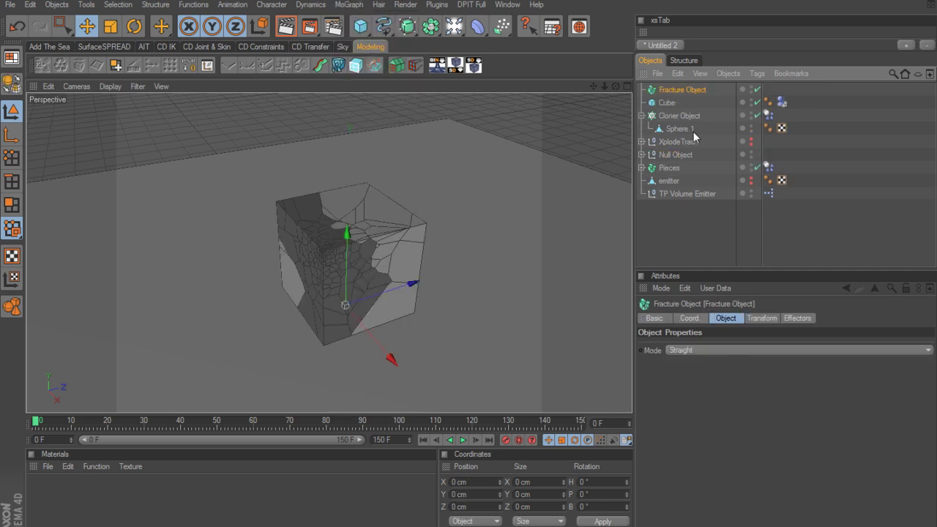
{"action": "left_click", "coordinate": [767, 115]}
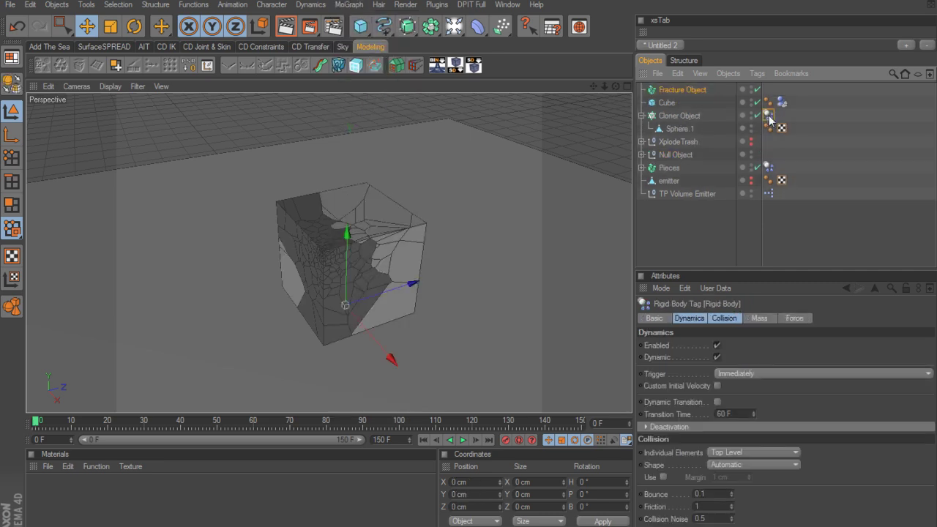
{"action": "left_click_drag", "start_coordinate": [769, 116], "coordinate": [768, 88], "text": "ctrl"}
Move all the fragments from the null, Pieces 3 through 309, into the Fracture Object and delete the empty null
{"action": "left_click", "coordinate": [641, 154]}
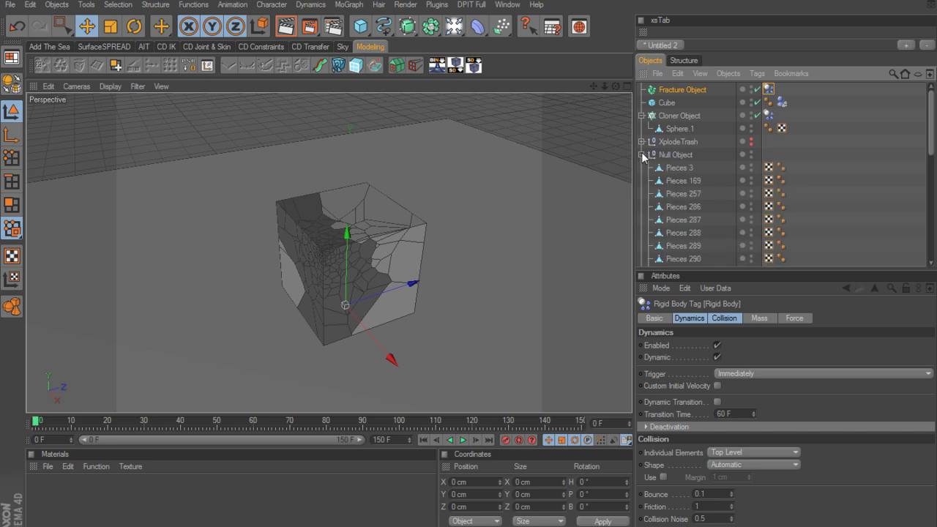
{"action": "left_click", "coordinate": [672, 169]}
{"action": "scroll", "coordinate": [703, 190], "scroll_direction": "down", "scroll_amount": 6}
{"action": "left_click", "coordinate": [701, 222], "text": "shift"}
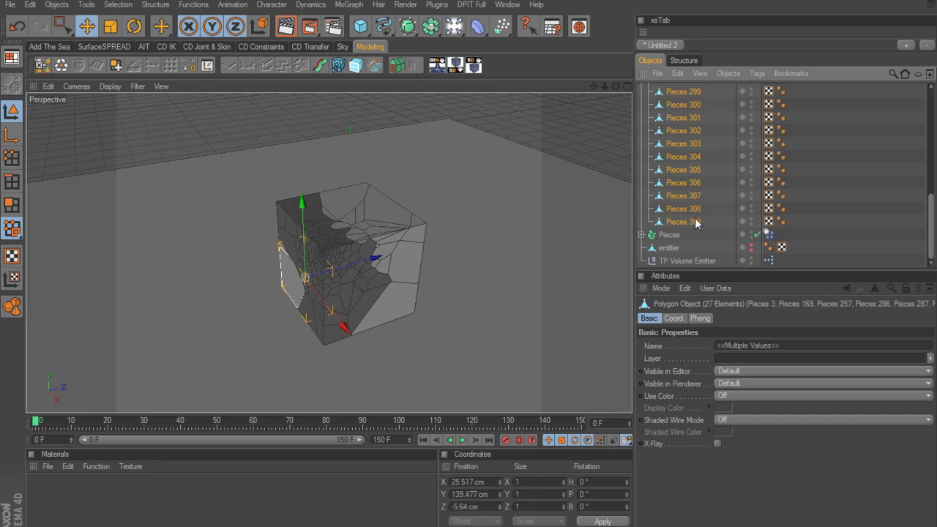
{"action": "scroll", "coordinate": [746, 206], "scroll_direction": "up", "scroll_amount": 1}
{"action": "scroll", "coordinate": [746, 205], "scroll_direction": "up", "scroll_amount": 4}
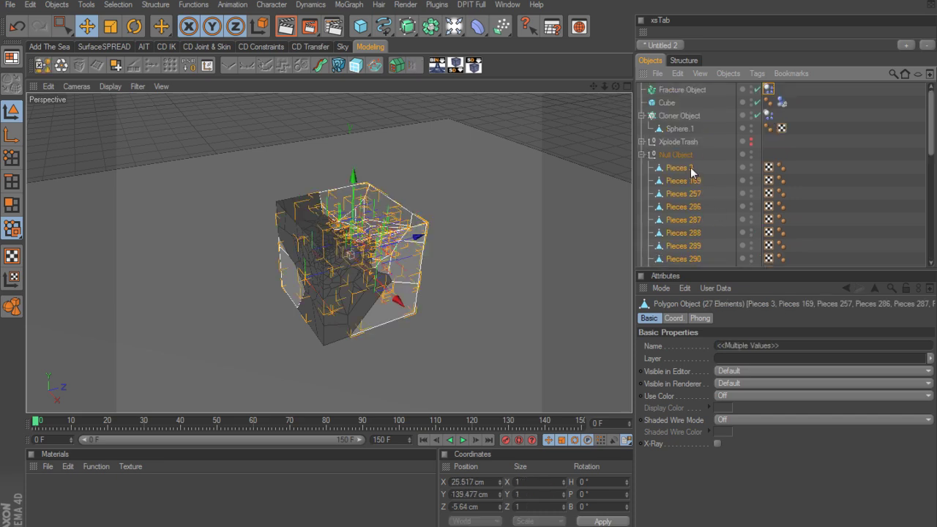
{"action": "left_click_drag", "start_coordinate": [690, 168], "coordinate": [681, 90]}
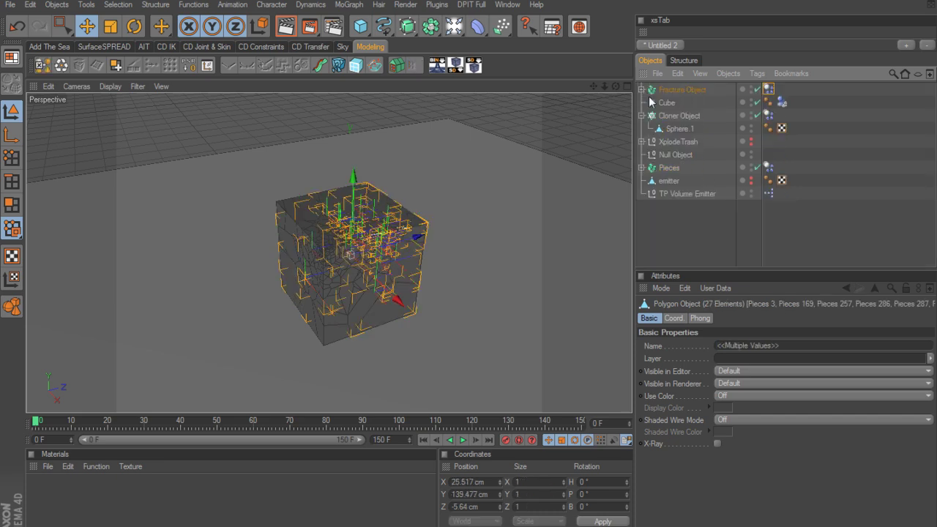
{"action": "left_click", "coordinate": [671, 154]}
{"action": "key", "text": "Delete"}
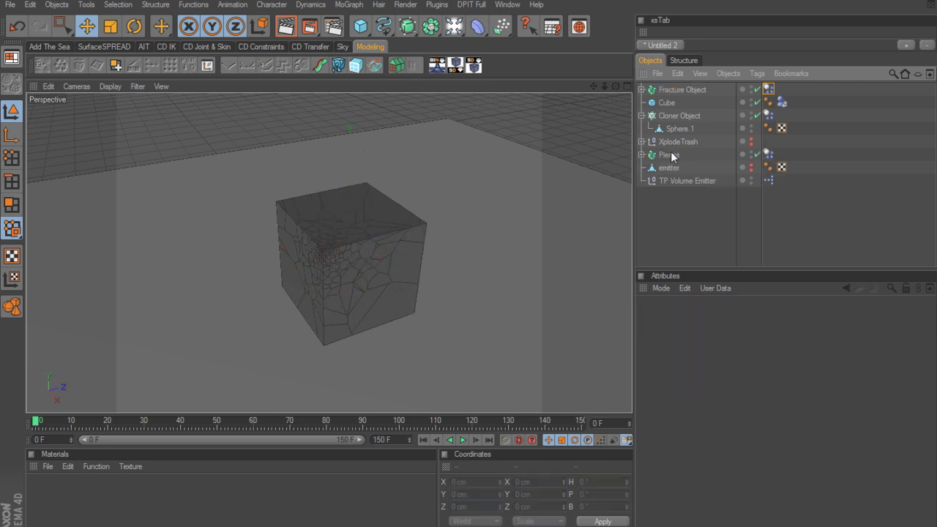
Rename the Fracture Object as unaffected
{"action": "double_click", "coordinate": [677, 90]}
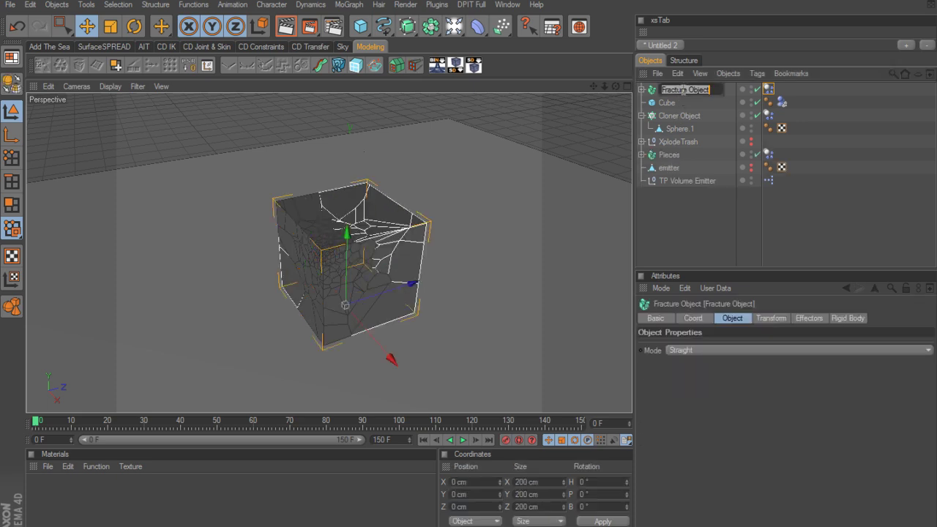
{"action": "type", "text": "uraffected"}
{"action": "key", "text": "Return"}
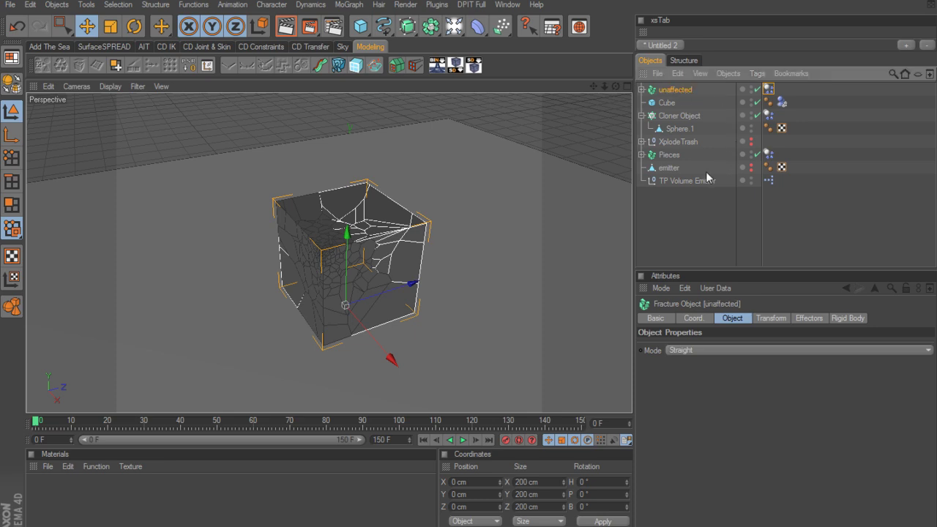
{"action": "left_click", "coordinate": [826, 228]}
Set the Trigger of the unaffected object's Rigid Body tag to At Velocity Peak
{"action": "left_click", "coordinate": [768, 89]}
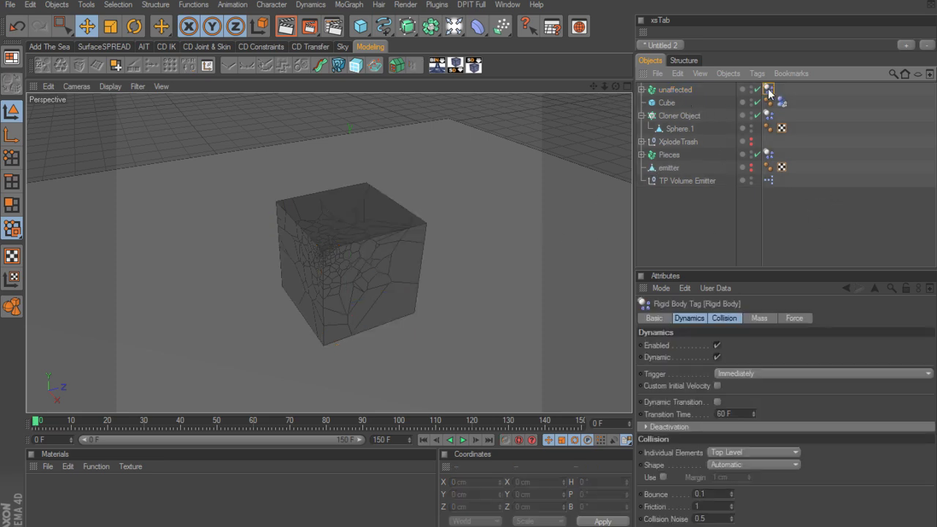
{"action": "left_click", "coordinate": [747, 374]}
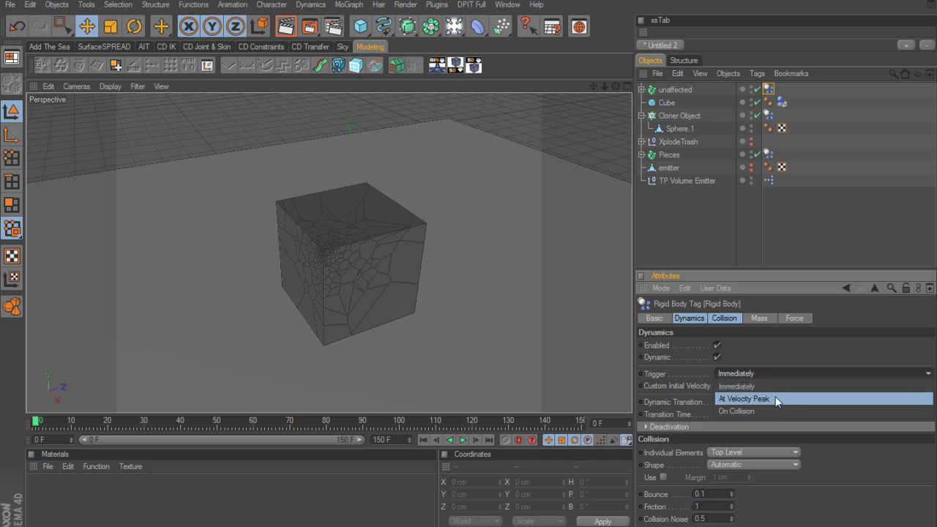
{"action": "left_click", "coordinate": [775, 398]}
Play the simulation to frame 81, examine the broken cube and scattered fragments from several angles, and rewind to frame 0
{"action": "left_click", "coordinate": [463, 440]}
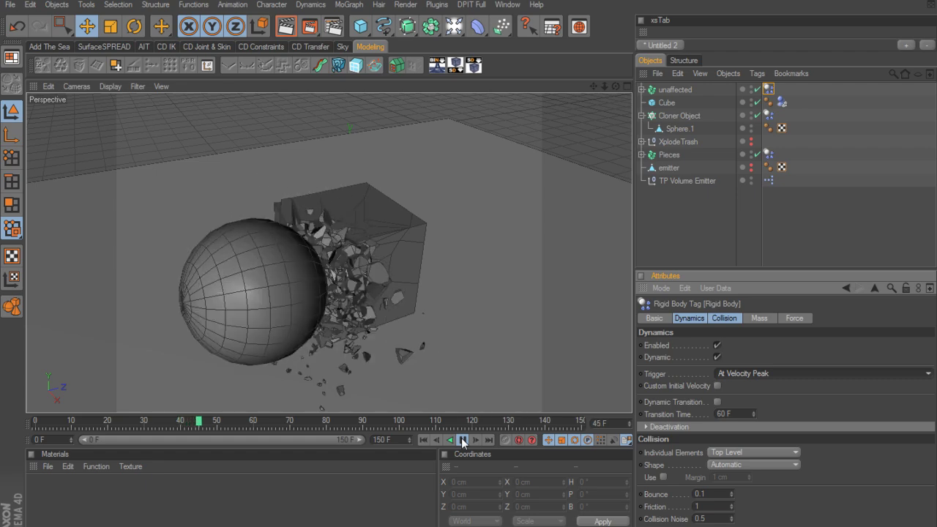
{"action": "left_click", "coordinate": [463, 440]}
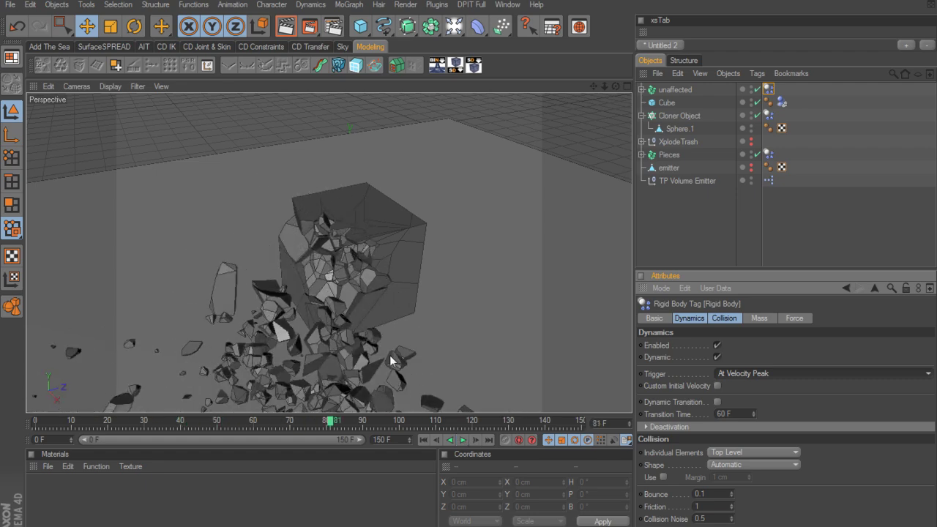
{"action": "right_click_drag", "start_coordinate": [463, 275], "coordinate": [395, 274], "text": "alt"}
{"action": "left_click_drag", "start_coordinate": [462, 275], "coordinate": [488, 278], "text": "alt"}
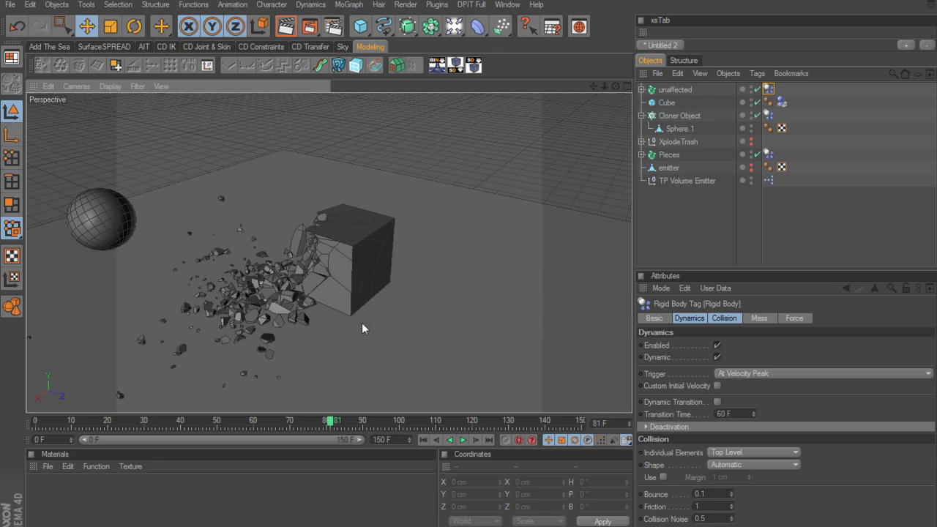
{"action": "left_click_drag", "start_coordinate": [375, 345], "coordinate": [370, 317], "text": "alt"}
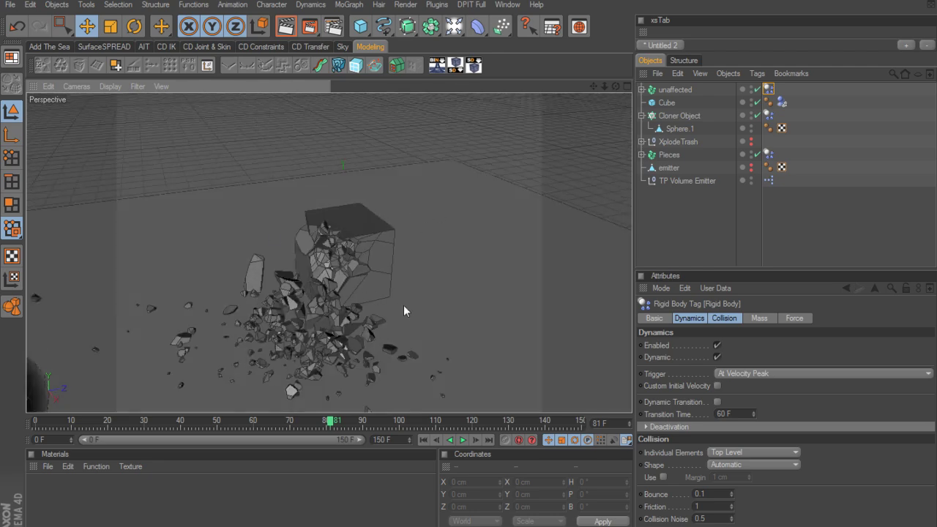
{"action": "right_click_drag", "start_coordinate": [479, 400], "coordinate": [417, 400], "text": "alt"}
{"action": "left_click", "coordinate": [423, 441]}
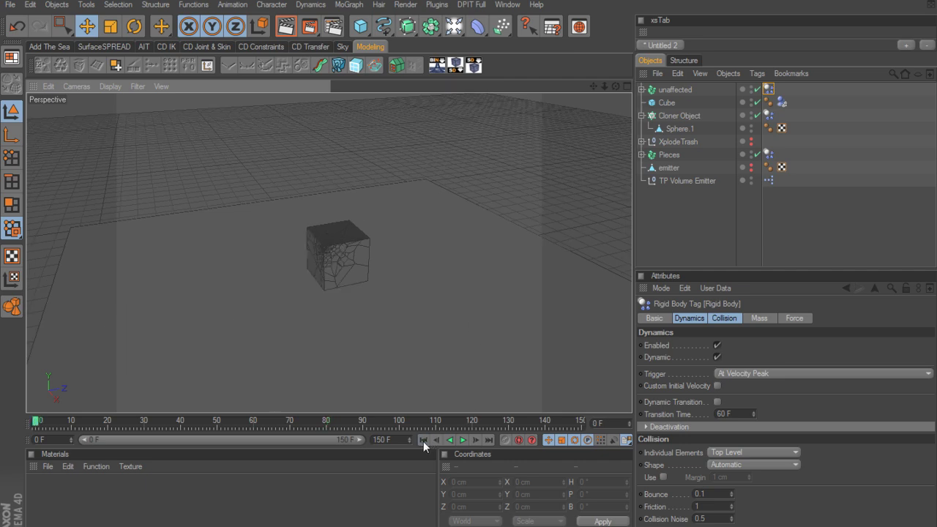
Play the simulation to frame 114 and examine the shattered corner and the remaining large fragments up close and from a distance
{"action": "left_click", "coordinate": [463, 441]}
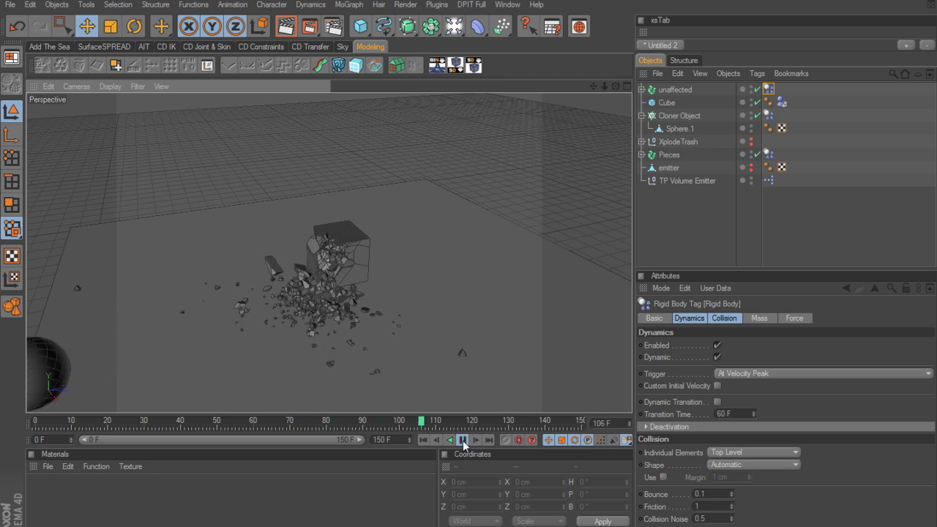
{"action": "left_click", "coordinate": [463, 443]}
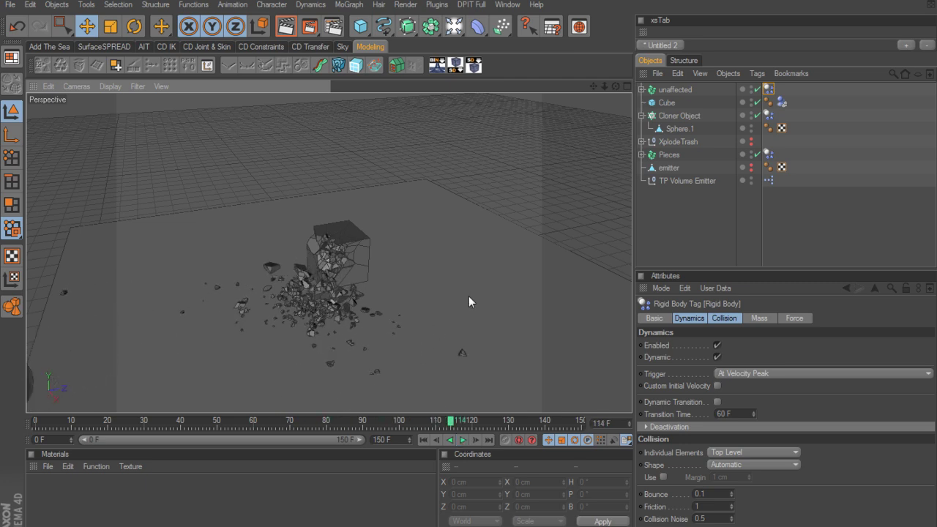
{"action": "left_click_drag", "start_coordinate": [468, 296], "coordinate": [443, 287], "text": "alt"}
{"action": "right_click_drag", "start_coordinate": [443, 287], "coordinate": [586, 274], "text": "alt"}
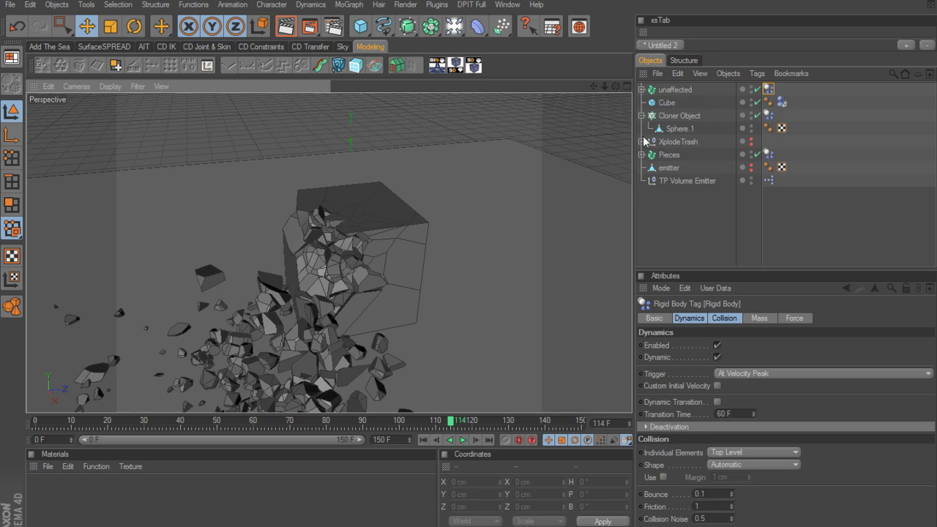
{"action": "mouse_move", "coordinate": [493, 199]}
{"action": "left_mouse_down", "text": "alt"}
{"action": "mouse_move", "coordinate": [373, 238]}
{"action": "mouse_move", "coordinate": [493, 194]}
{"action": "left_mouse_up", "text": "alt"}
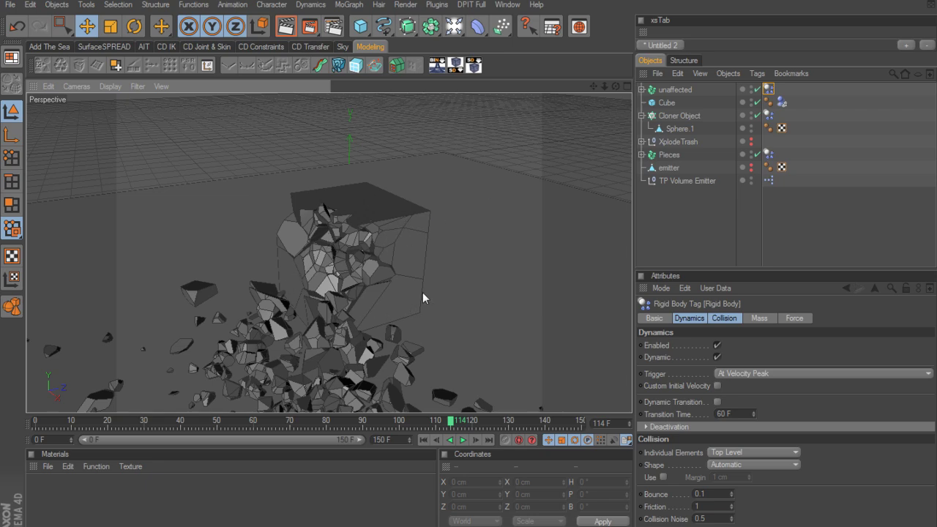
{"action": "mouse_move", "coordinate": [442, 230]}
{"action": "left_mouse_down", "text": "alt"}
{"action": "mouse_move", "coordinate": [396, 253]}
{"action": "mouse_move", "coordinate": [344, 256]}
{"action": "mouse_move", "coordinate": [445, 229]}
{"action": "left_mouse_up", "text": "alt"}
{"action": "right_click_drag", "start_coordinate": [446, 229], "coordinate": [344, 230], "text": "alt"}
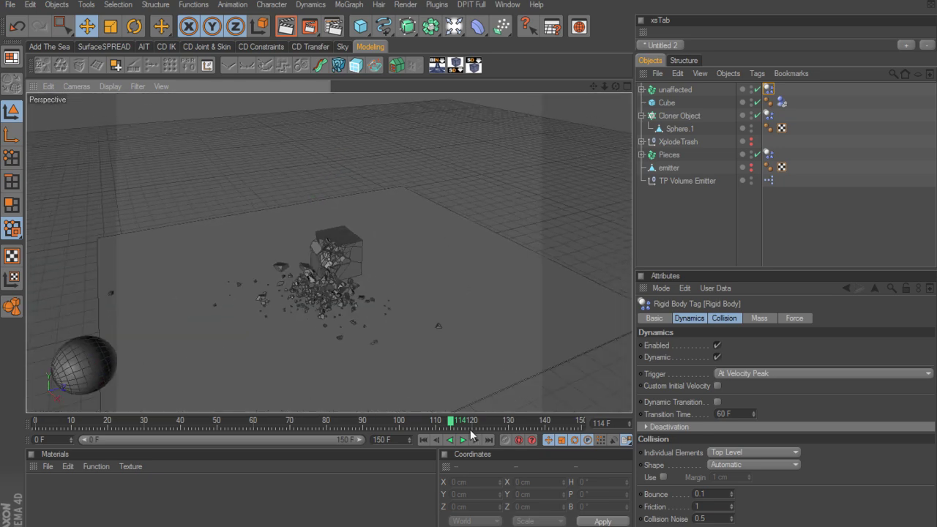
Replay the simulation from frame 0 to review the sphere's impact on the cube, and restart the playback from the beginning
{"action": "left_click", "coordinate": [423, 439]}
{"action": "left_click", "coordinate": [462, 439]}
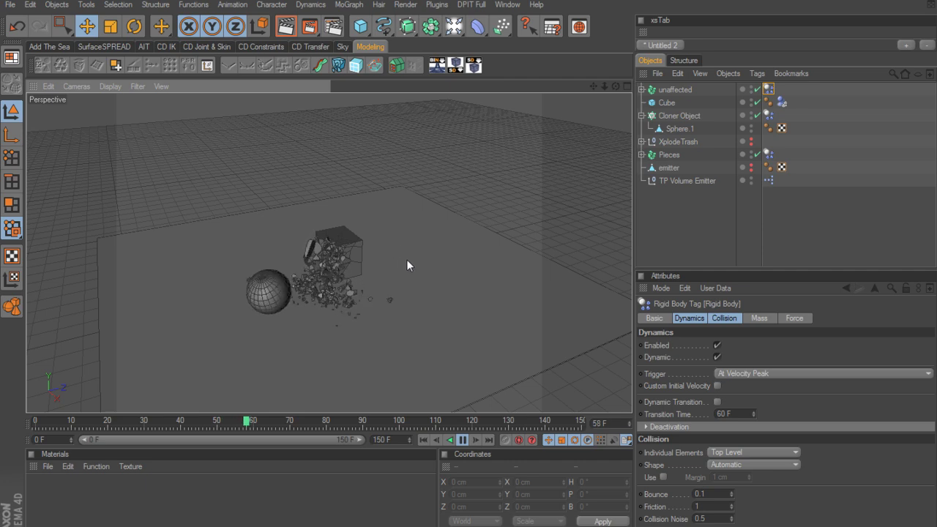
{"action": "left_click", "coordinate": [426, 438]}
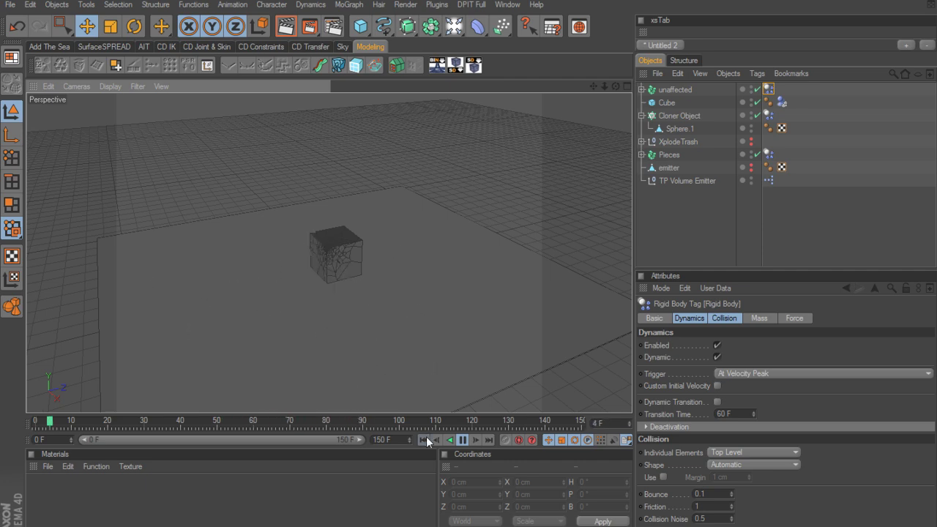